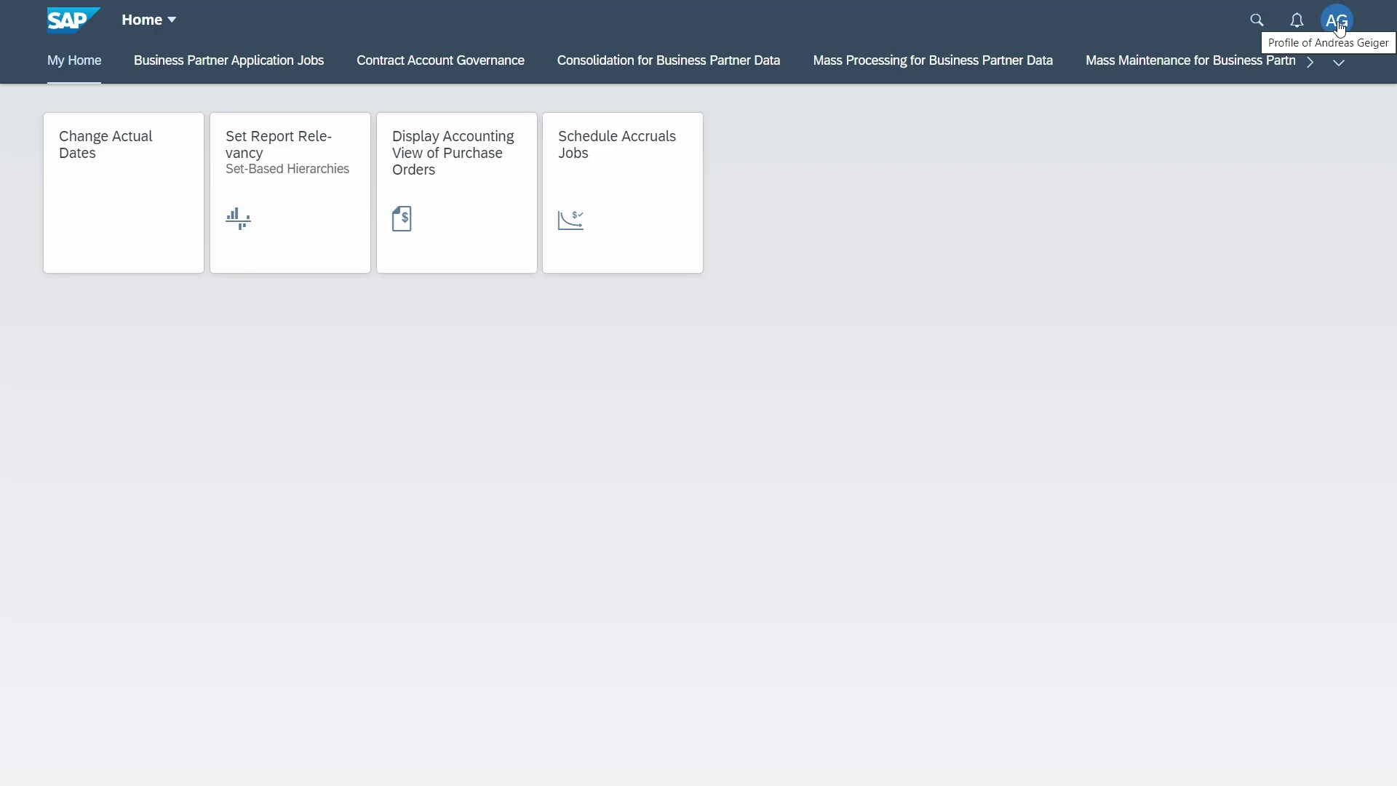
Open Recent Activities from the user menu to list recent apps like Team Calendar and My Timesheet
left_click(1337, 29)
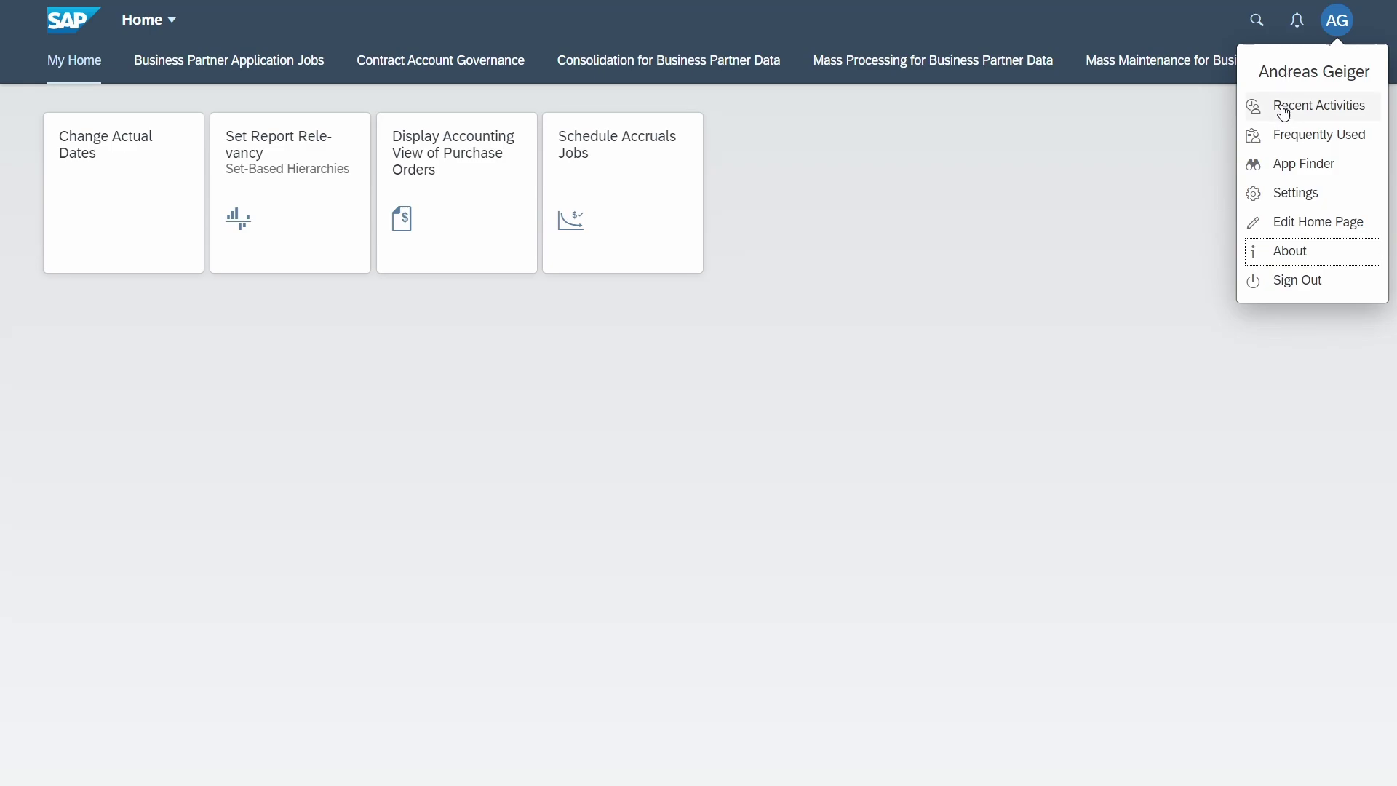
left_click(1283, 107)
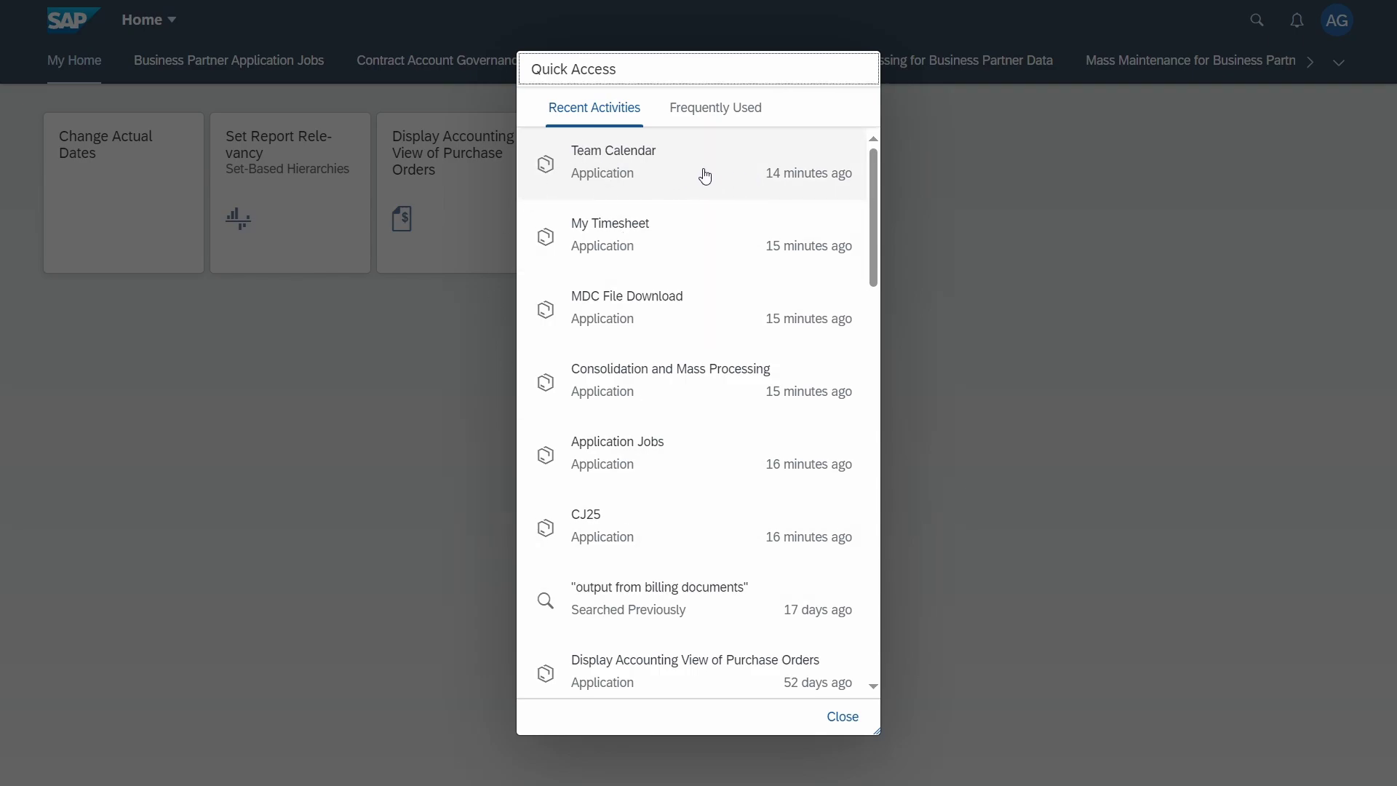
Launch Team Calendar from the recent list and dismiss its error to reach the My Peers calendar
left_click(623, 174)
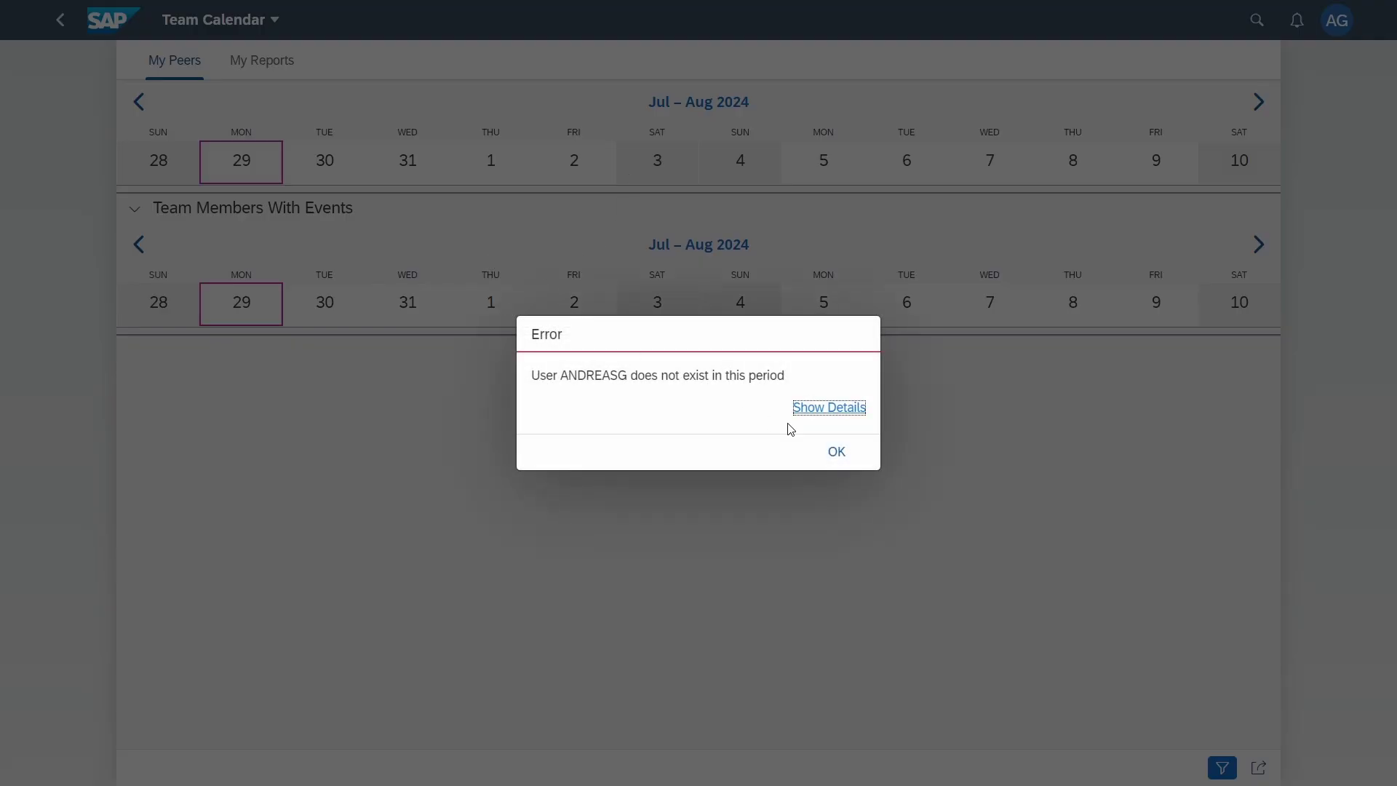
left_click(835, 452)
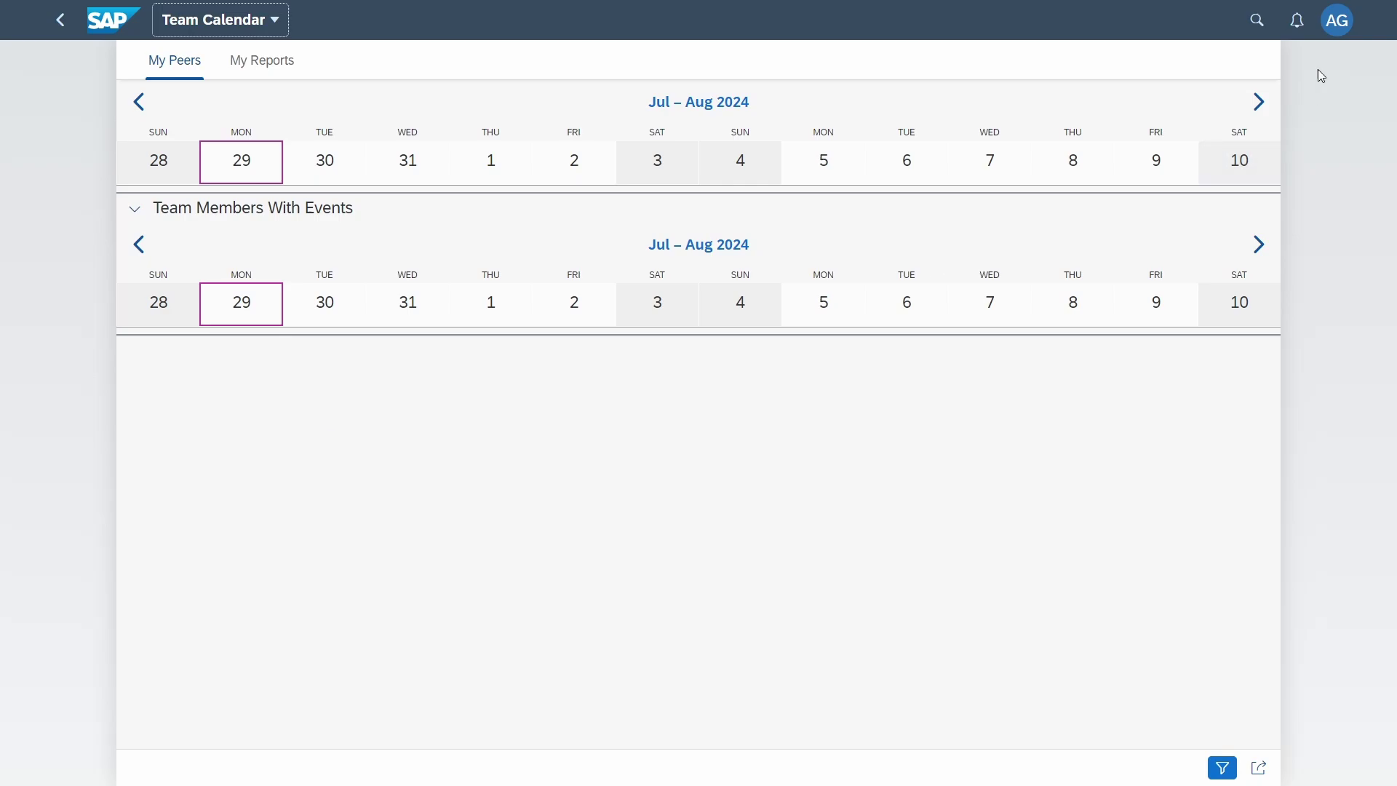
Review the Recent Activities and Frequently Used lists in Quick Access, then close it
left_click(1335, 26)
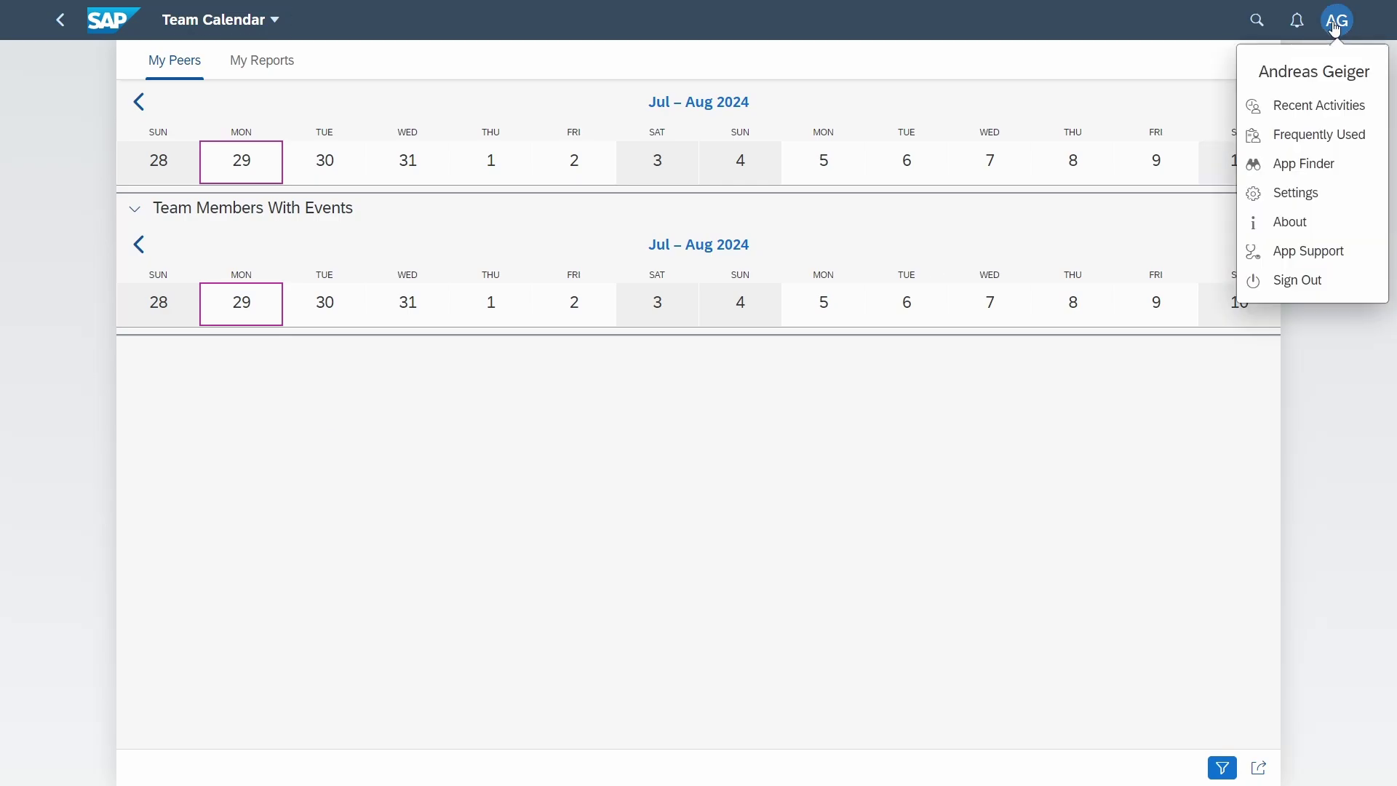
left_click(1281, 109)
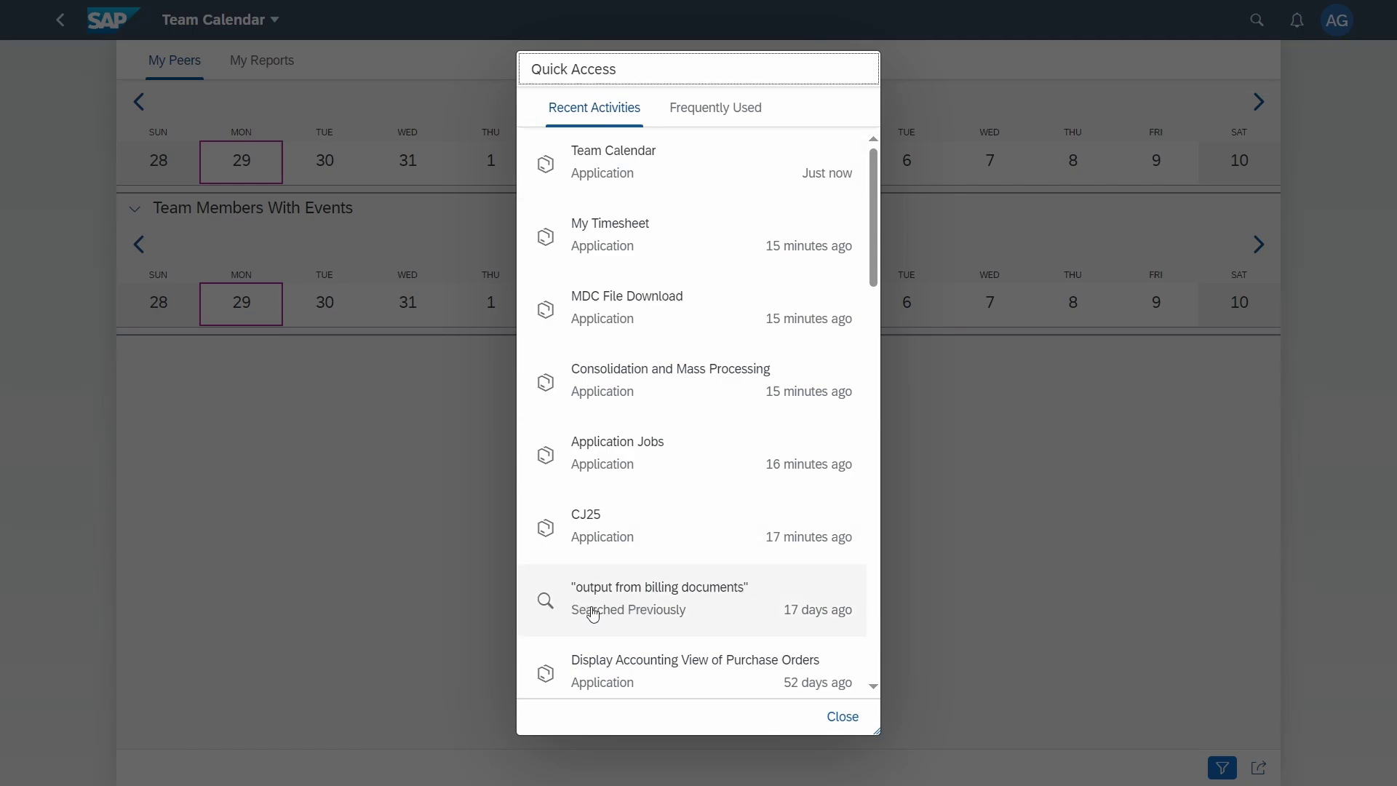
left_click(696, 109)
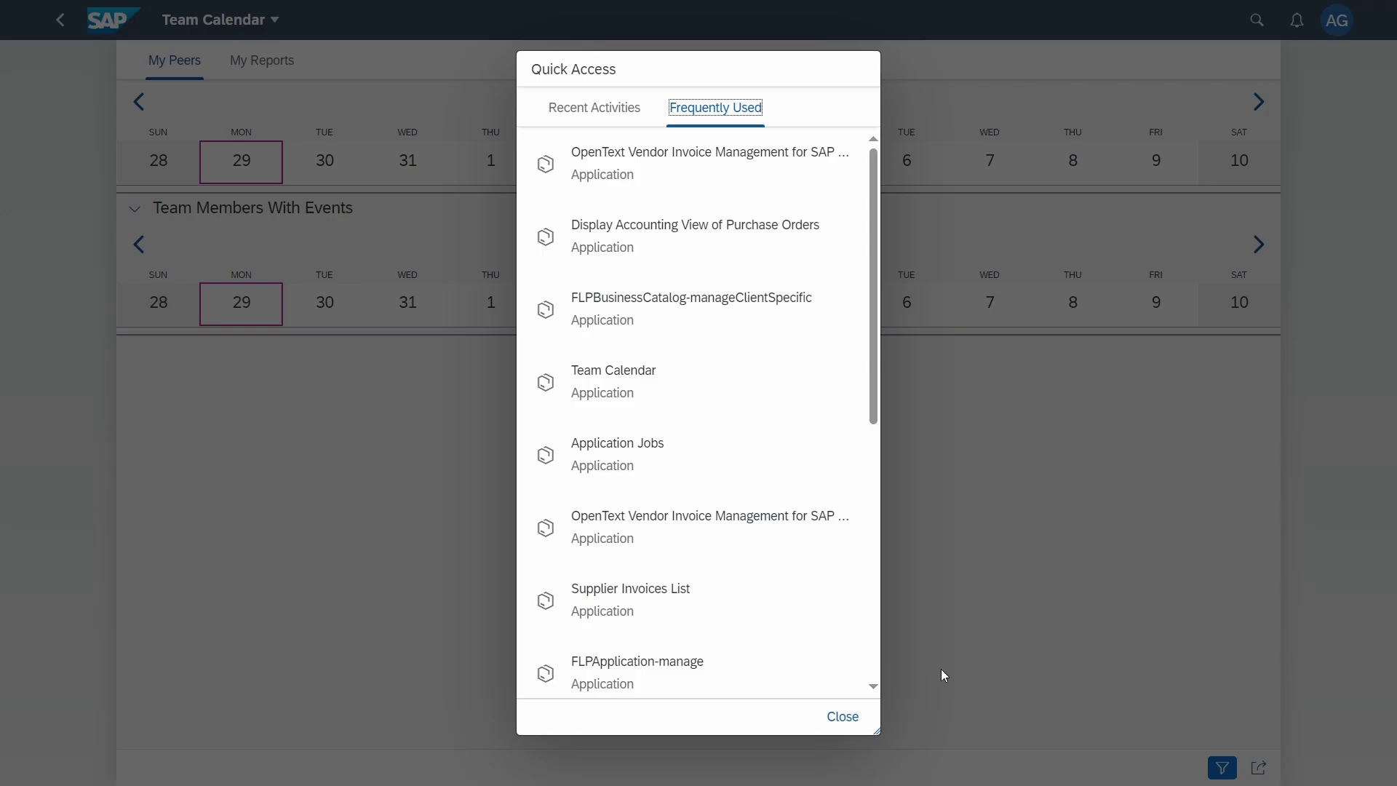
left_click(829, 715)
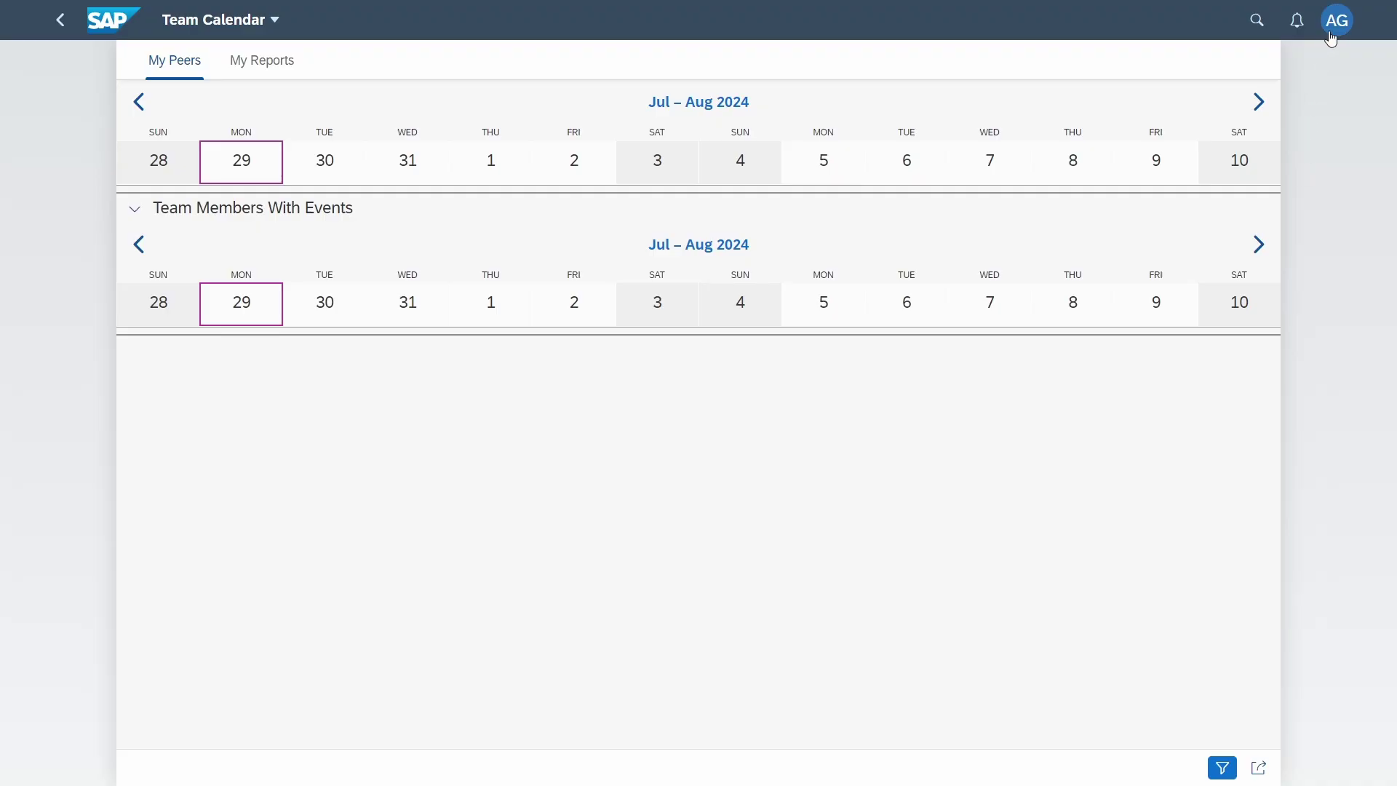
Show the Frequently Used list directly from the user menu, close it, and reopen the menu
left_click(1336, 19)
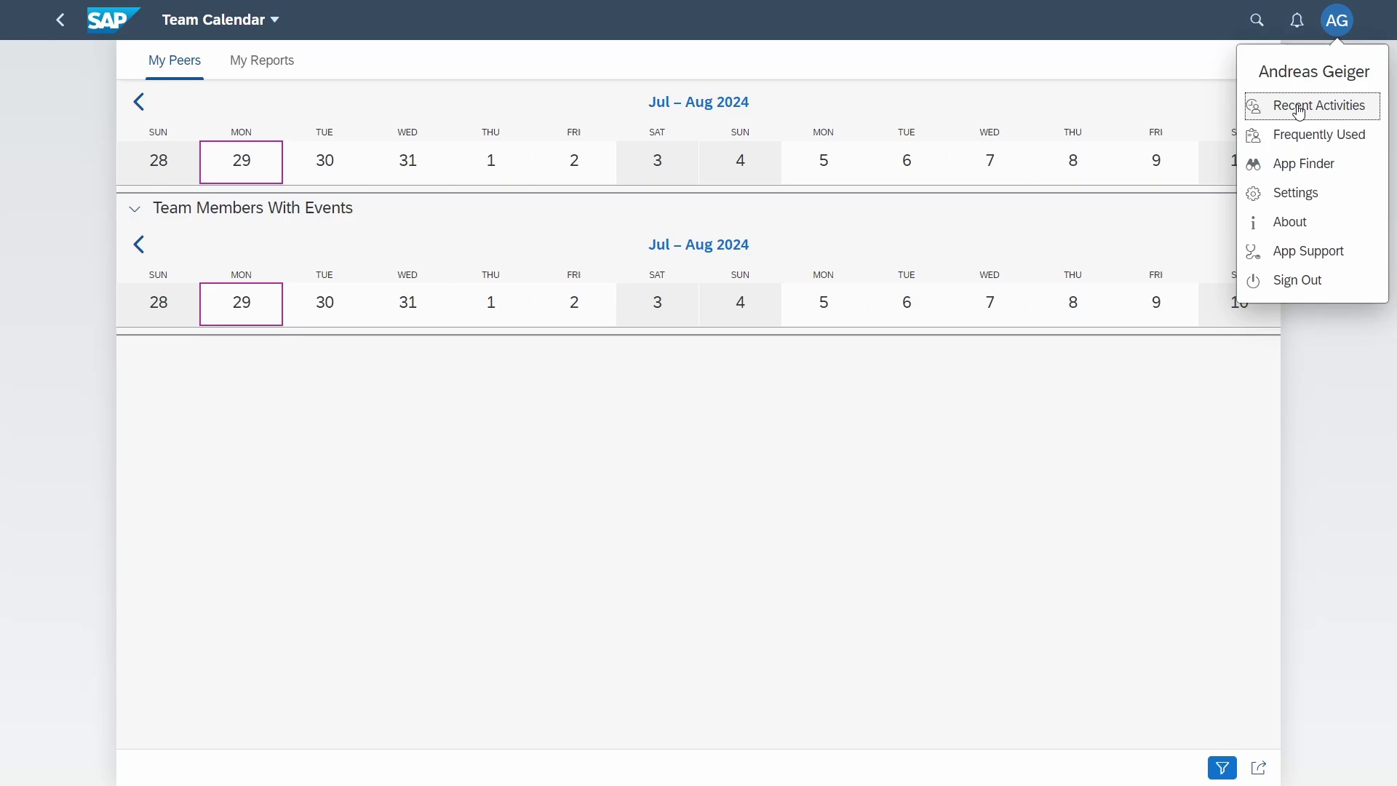
left_click(1304, 136)
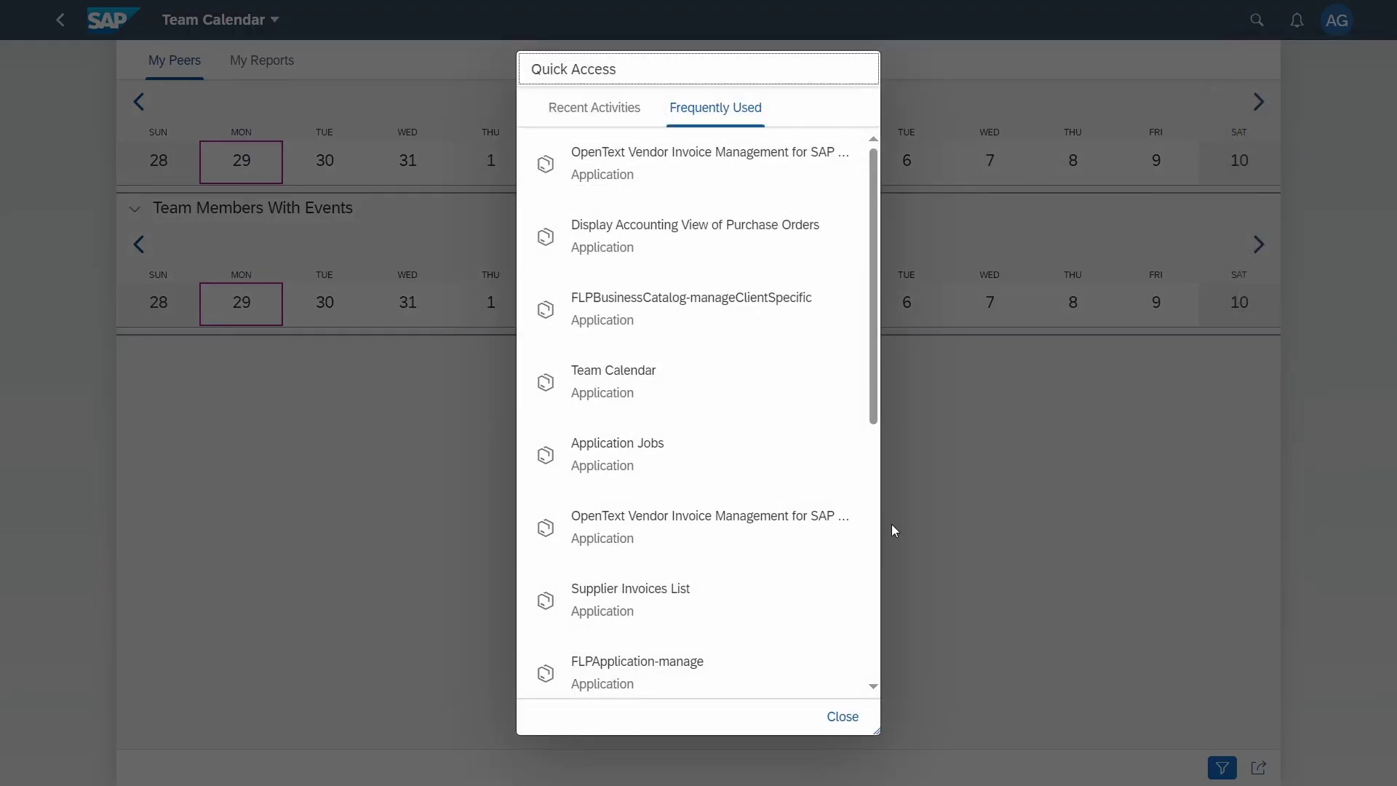
left_click(849, 720)
left_click(1324, 29)
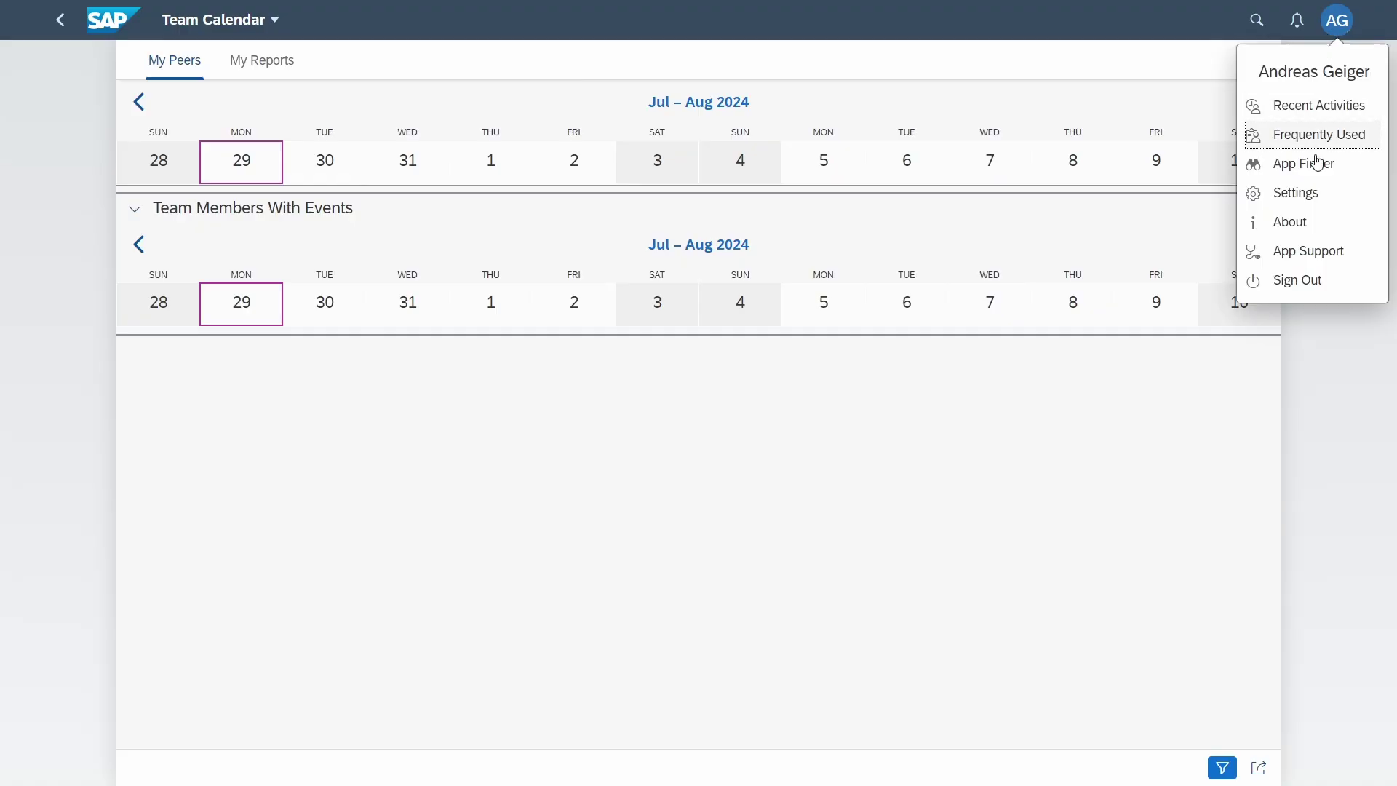
Open the App Finder and switch from the User Menu view to the SAP Menu view
left_click(1300, 168)
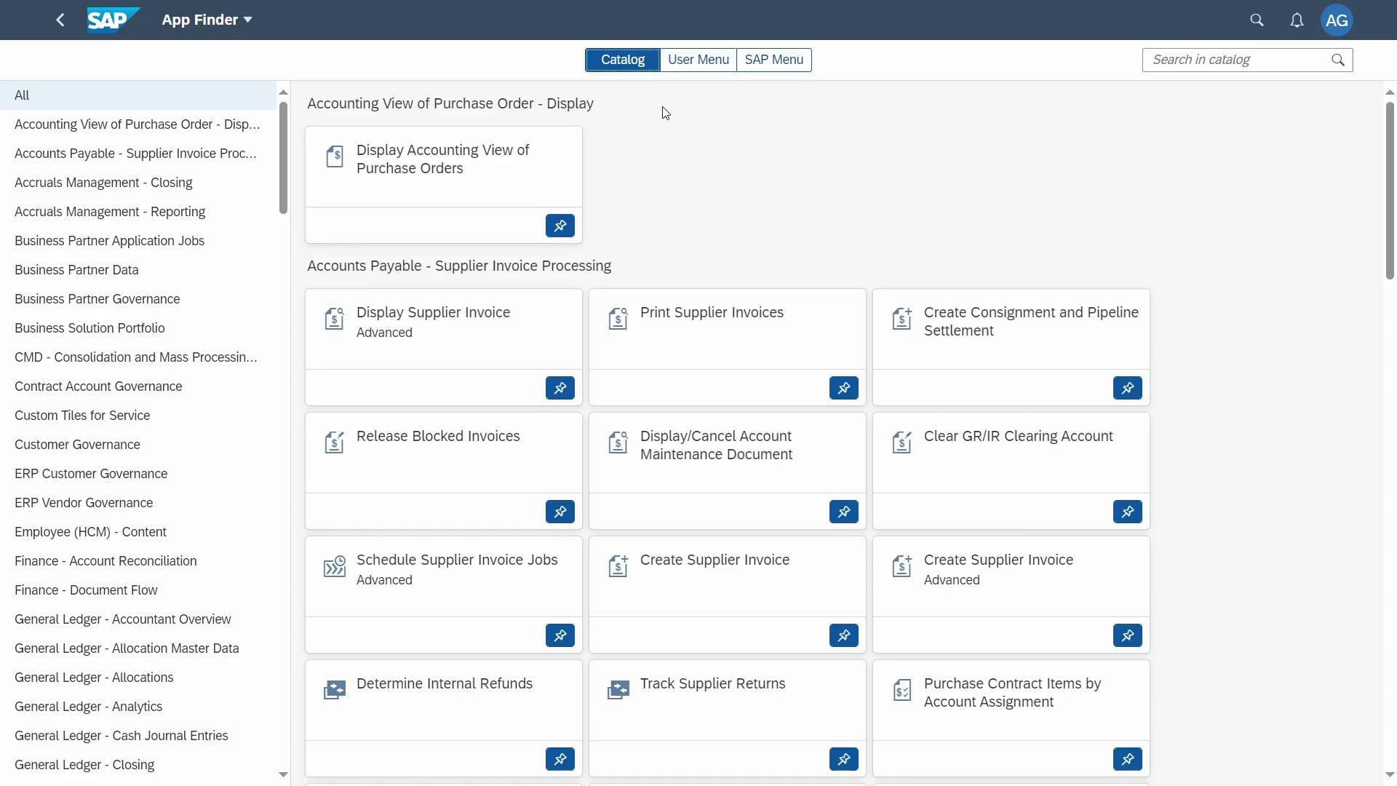
left_click(697, 66)
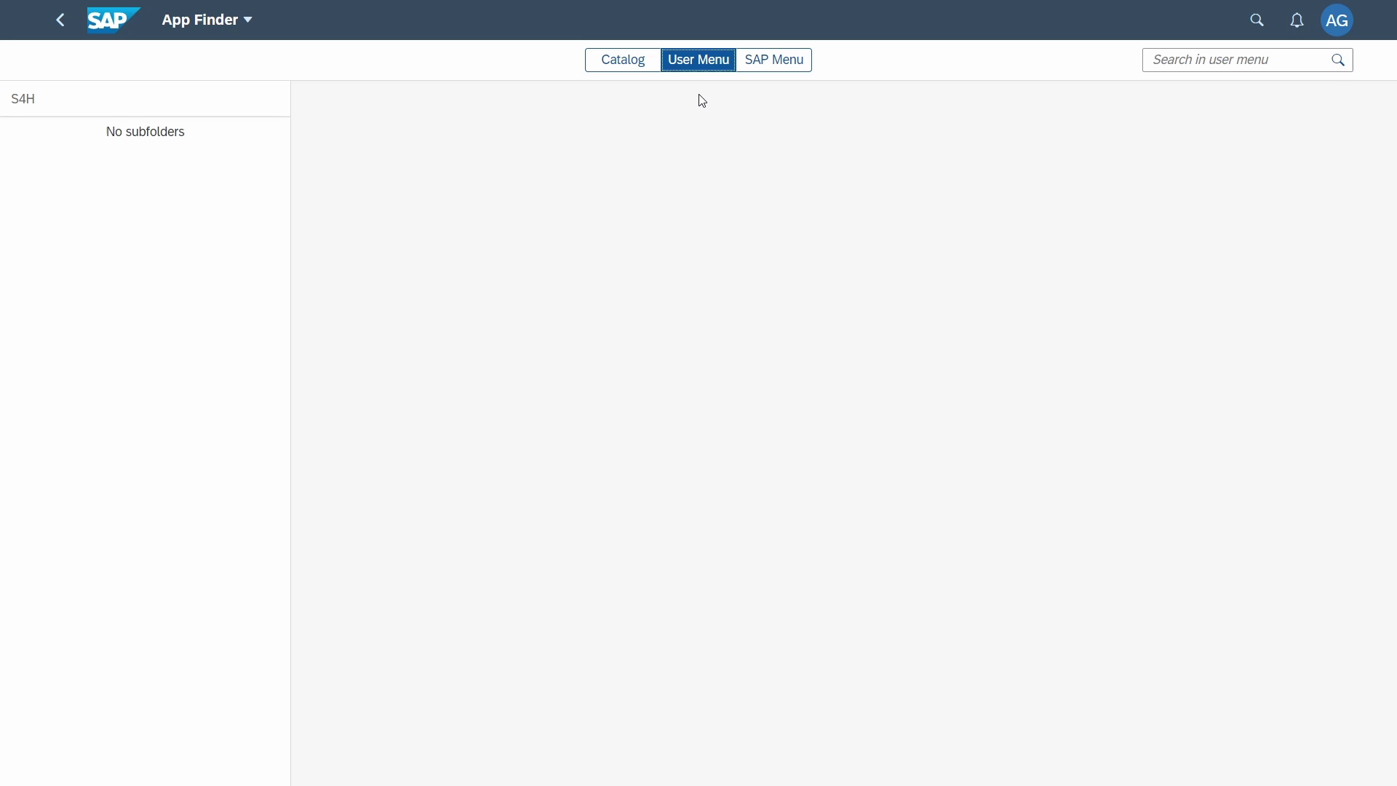
left_click(767, 71)
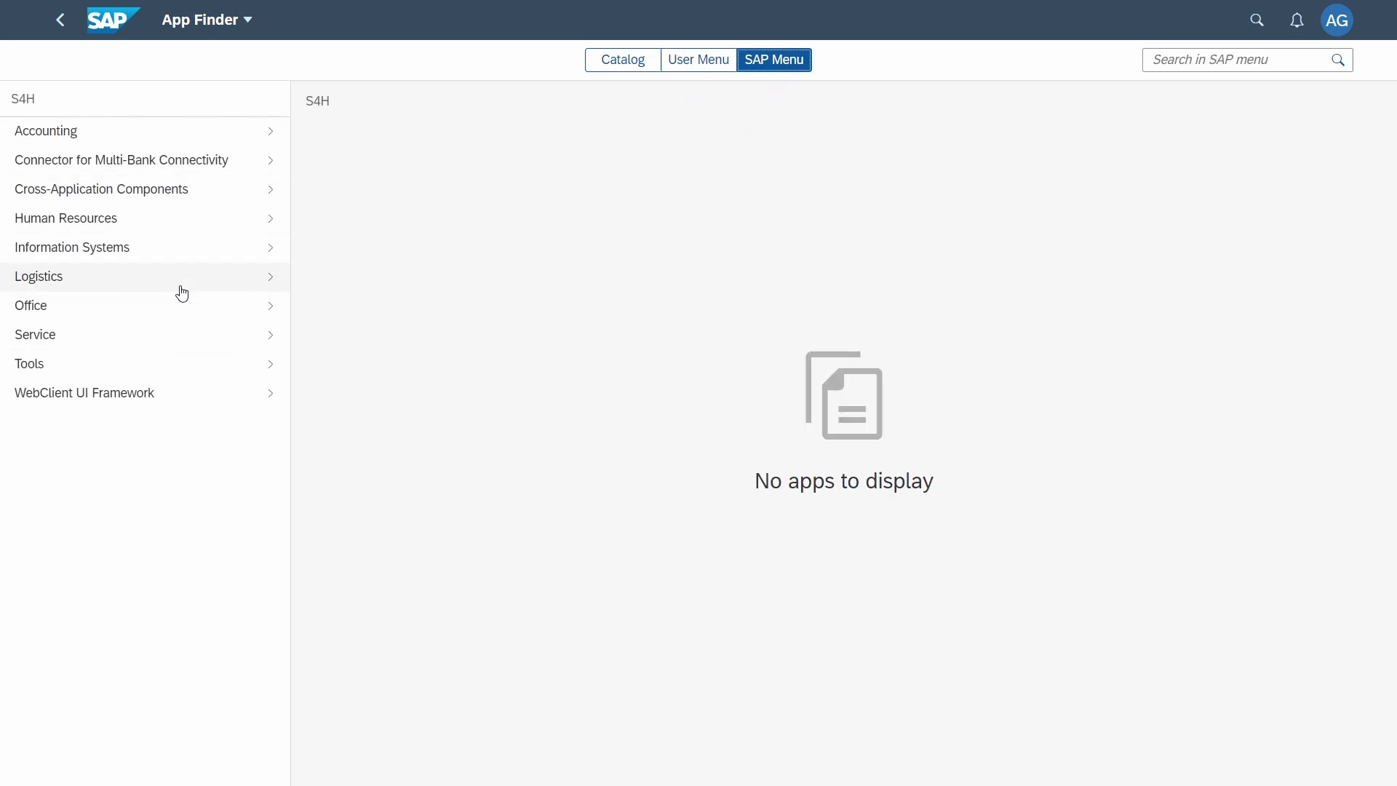
Drill into Logistics > Customer Service > Service Agreements > Maintenance Planning > Maintenance Program Definition
left_click(182, 288)
left_click(158, 195)
left_click(184, 196)
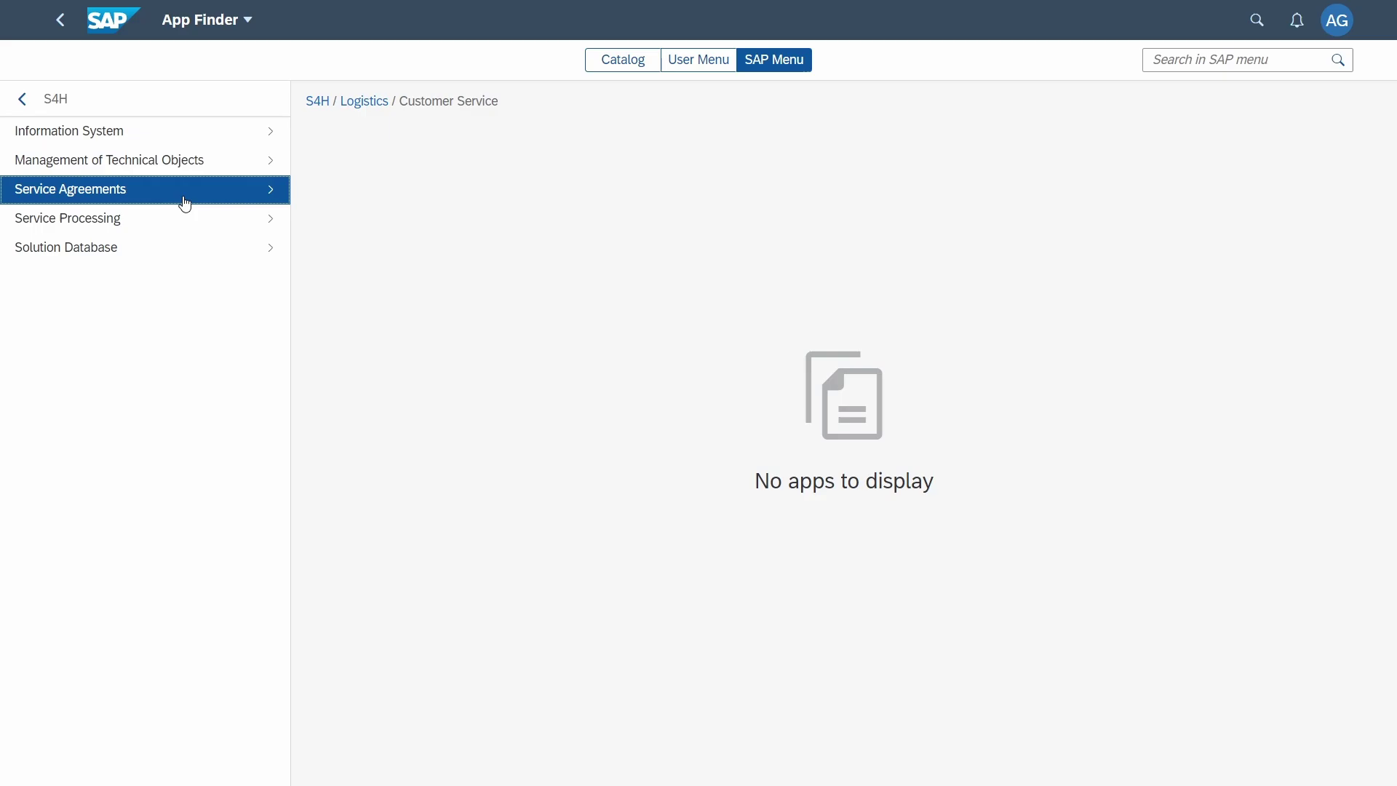
left_click(208, 197)
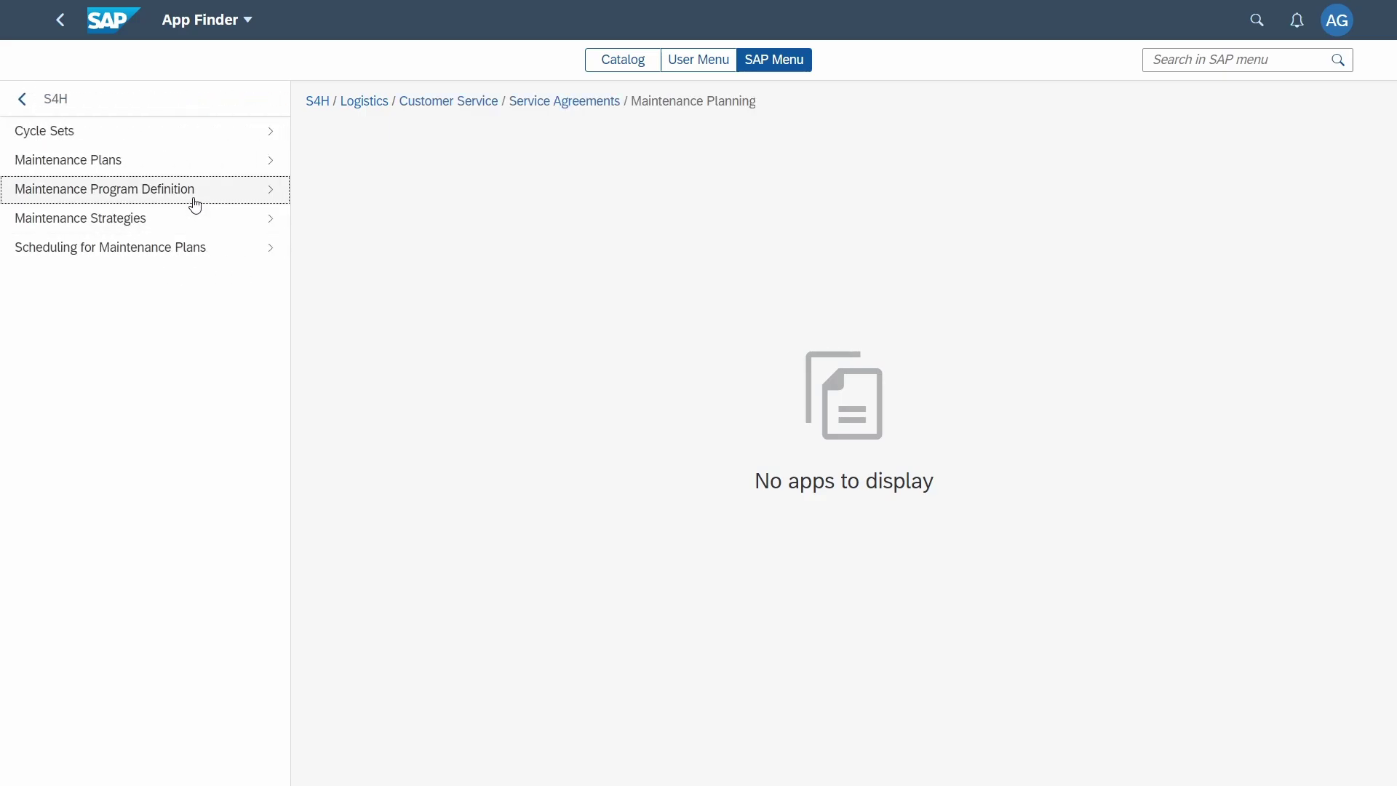
left_click(195, 204)
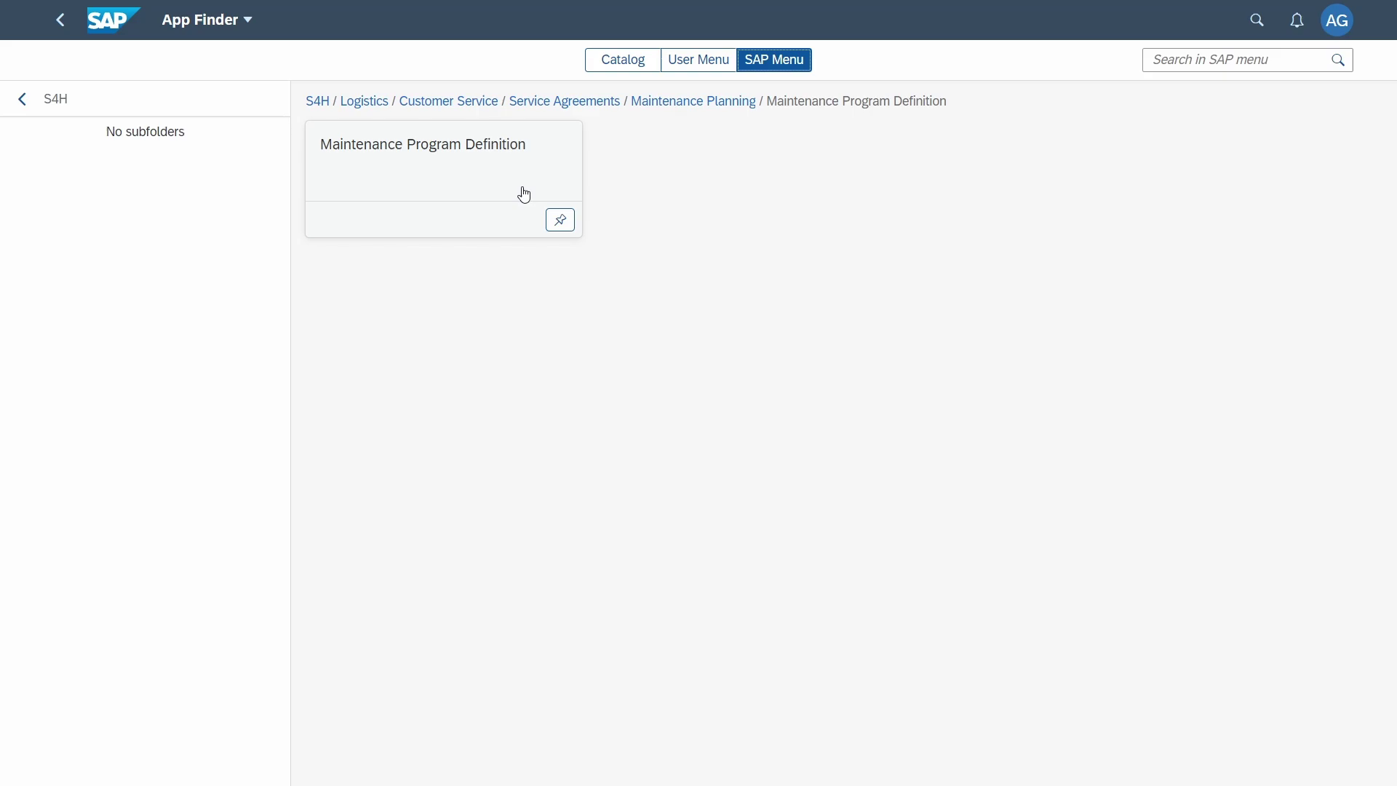
Pin the Maintenance Program Definition tile to the My Home group instead of a new group
left_click(563, 232)
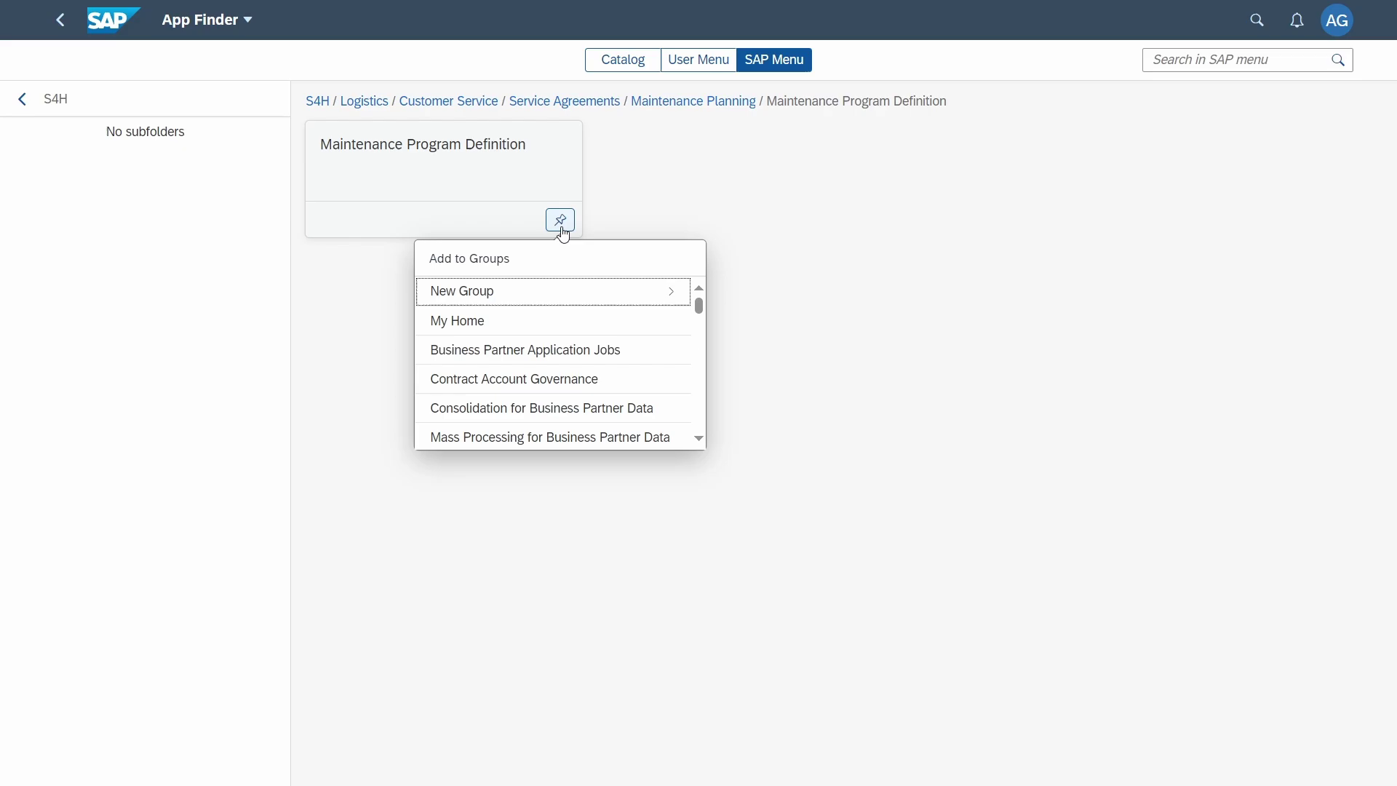
scroll(520, 355, "down", 5)
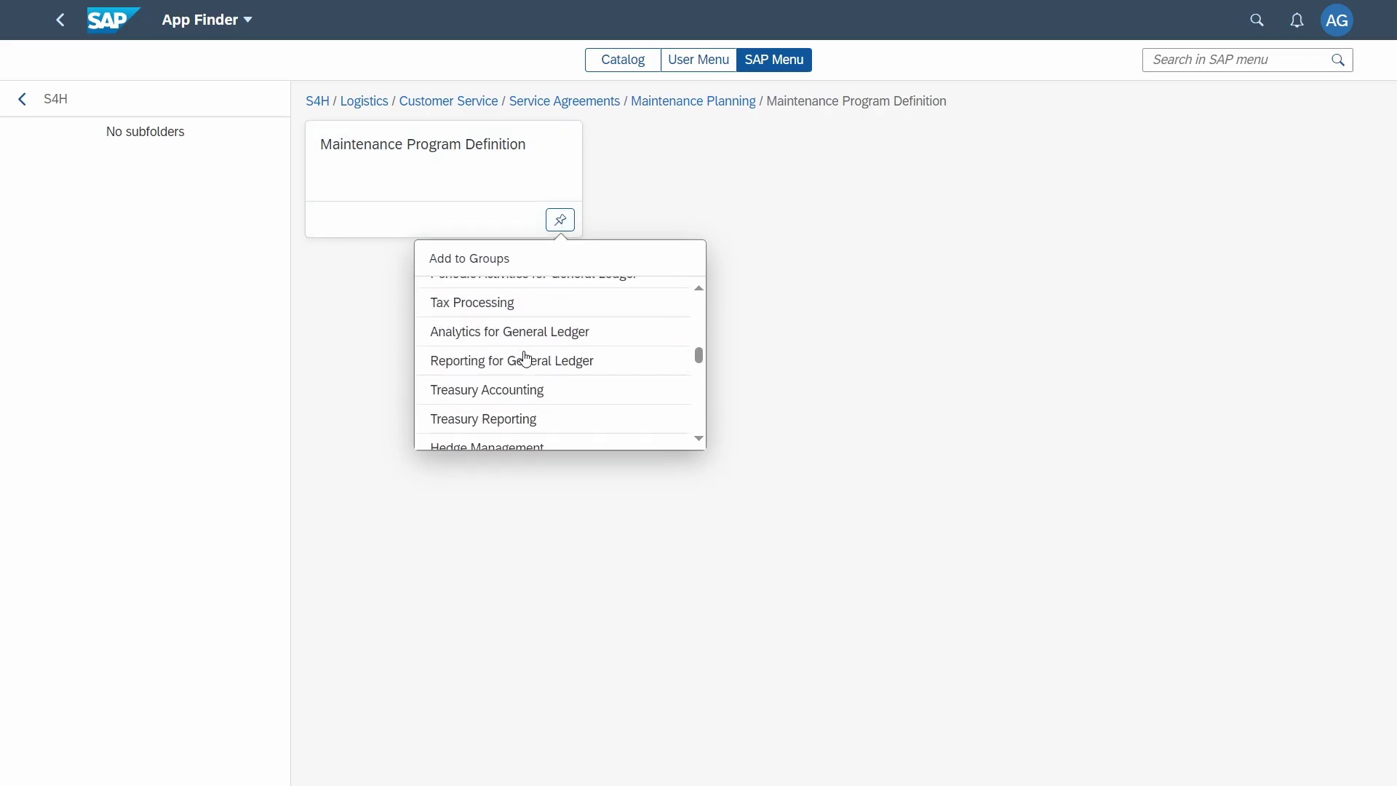
scroll(525, 358, "up", 5)
left_click(536, 294)
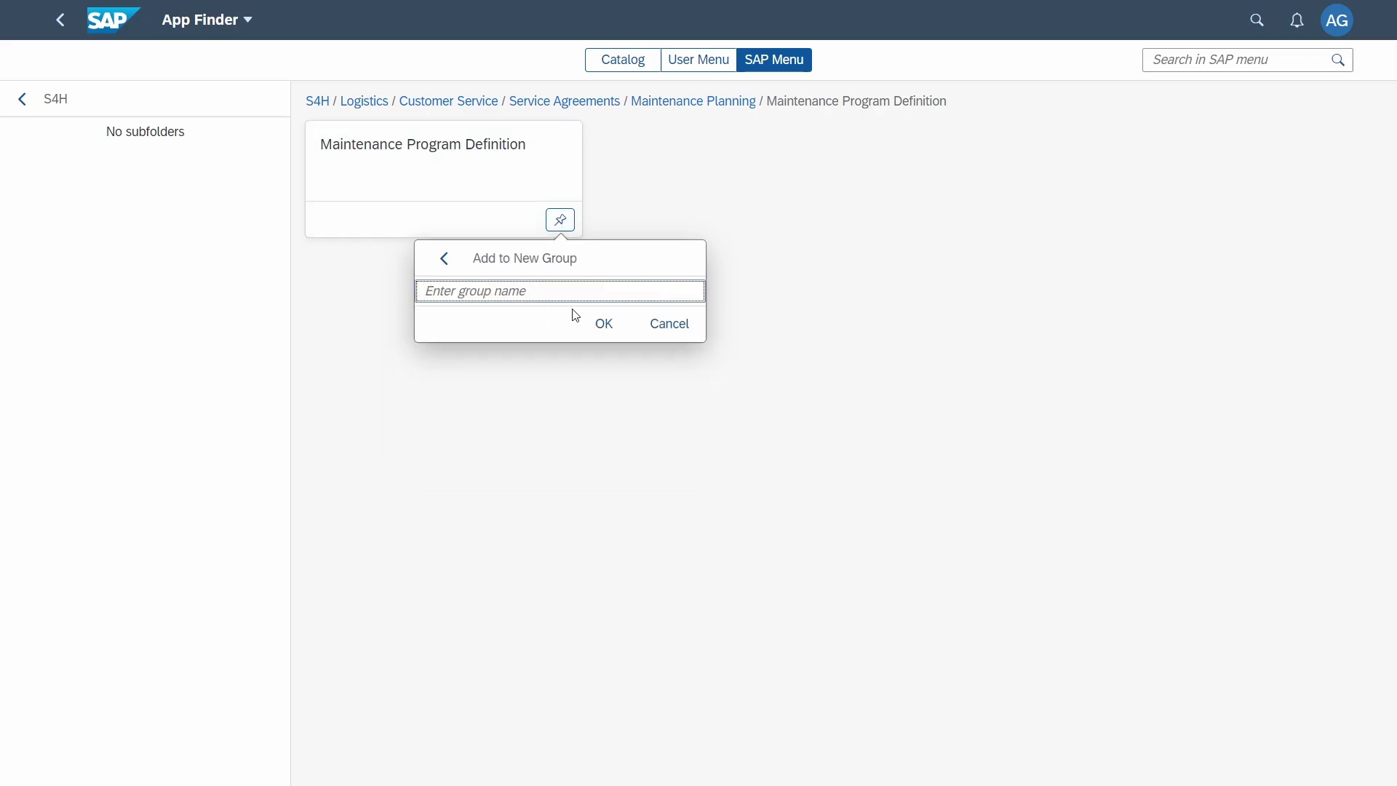
left_click(443, 258)
left_click(482, 317)
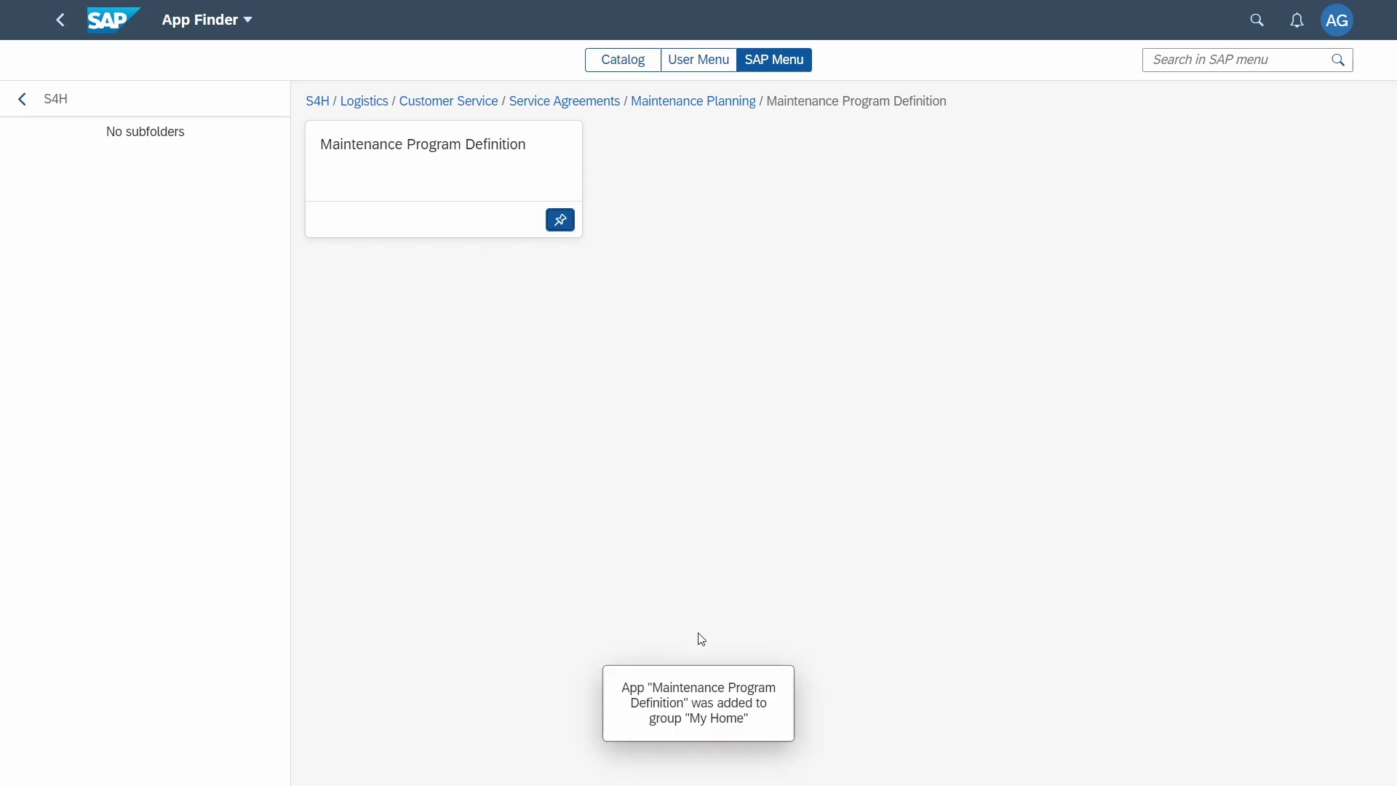
Add the tile to My Home again, check the group choices, and return to the full catalog
left_click(560, 222)
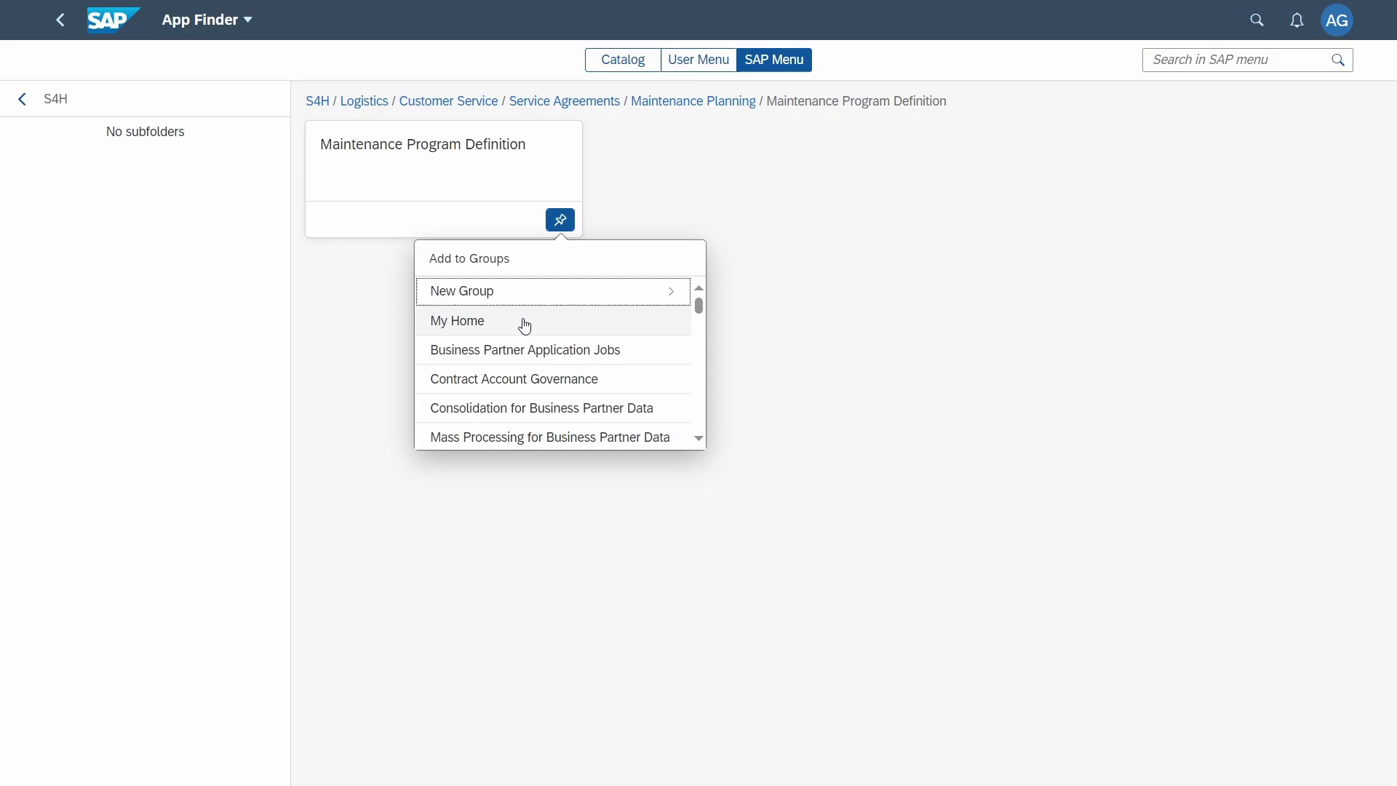
left_click(523, 323)
left_click(560, 220)
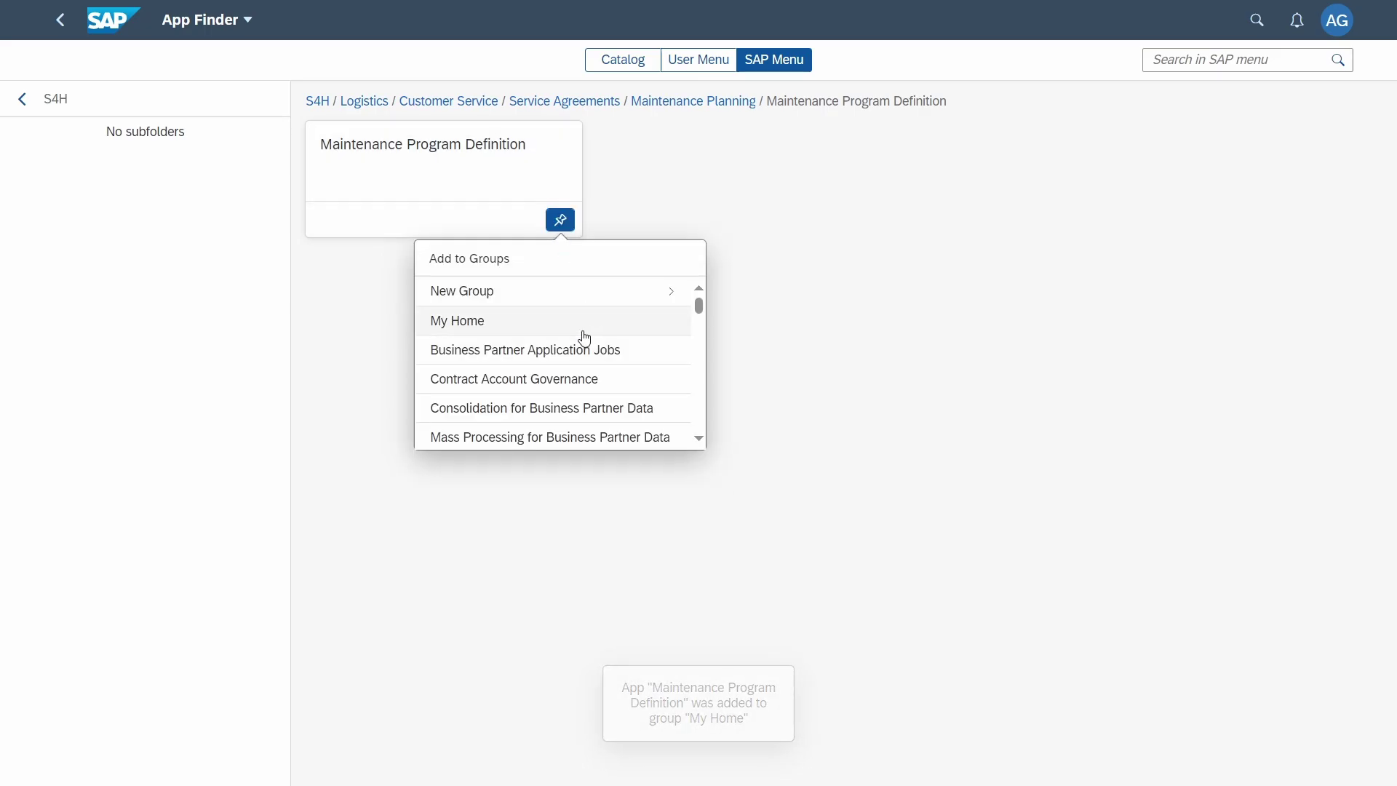
scroll(582, 342, "down", 10)
scroll(509, 352, "up", 10)
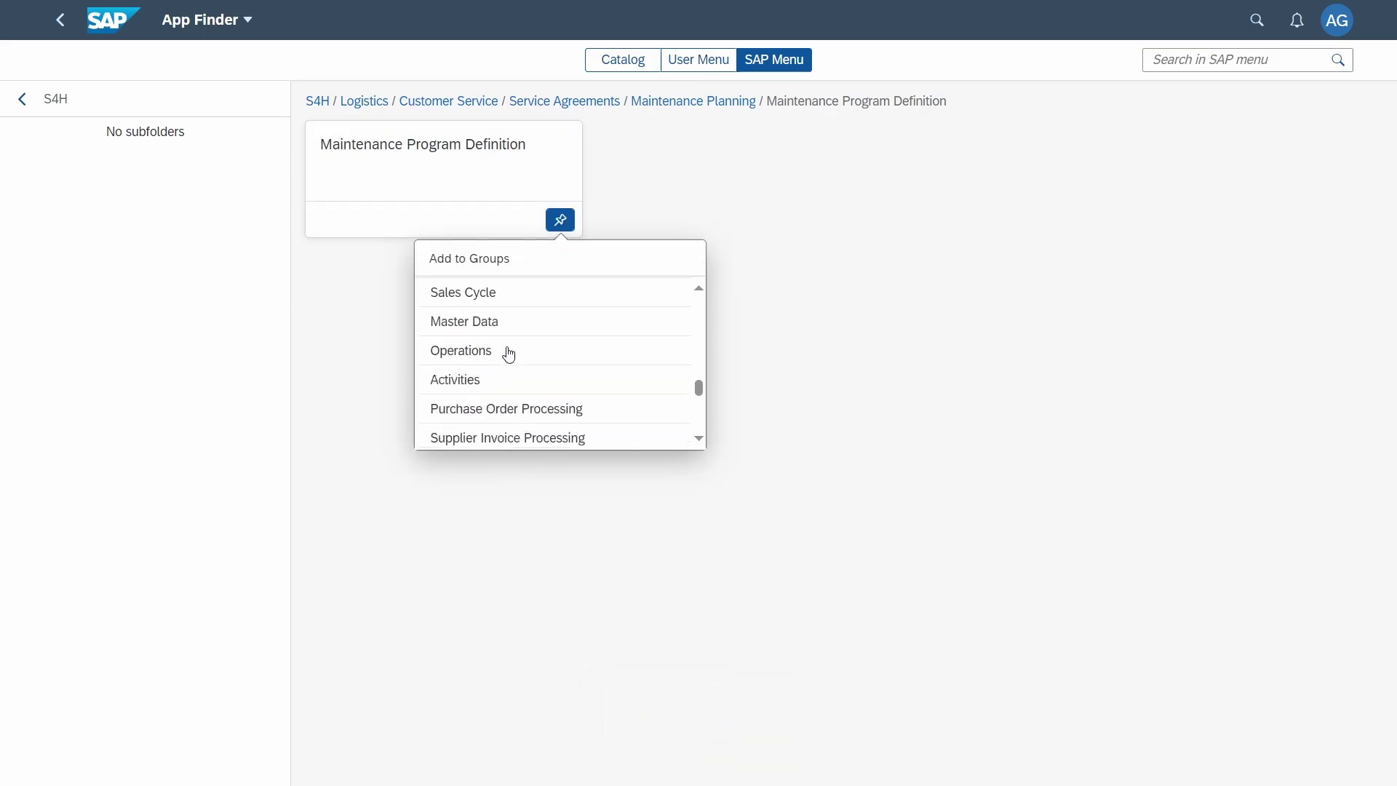
left_click(622, 234)
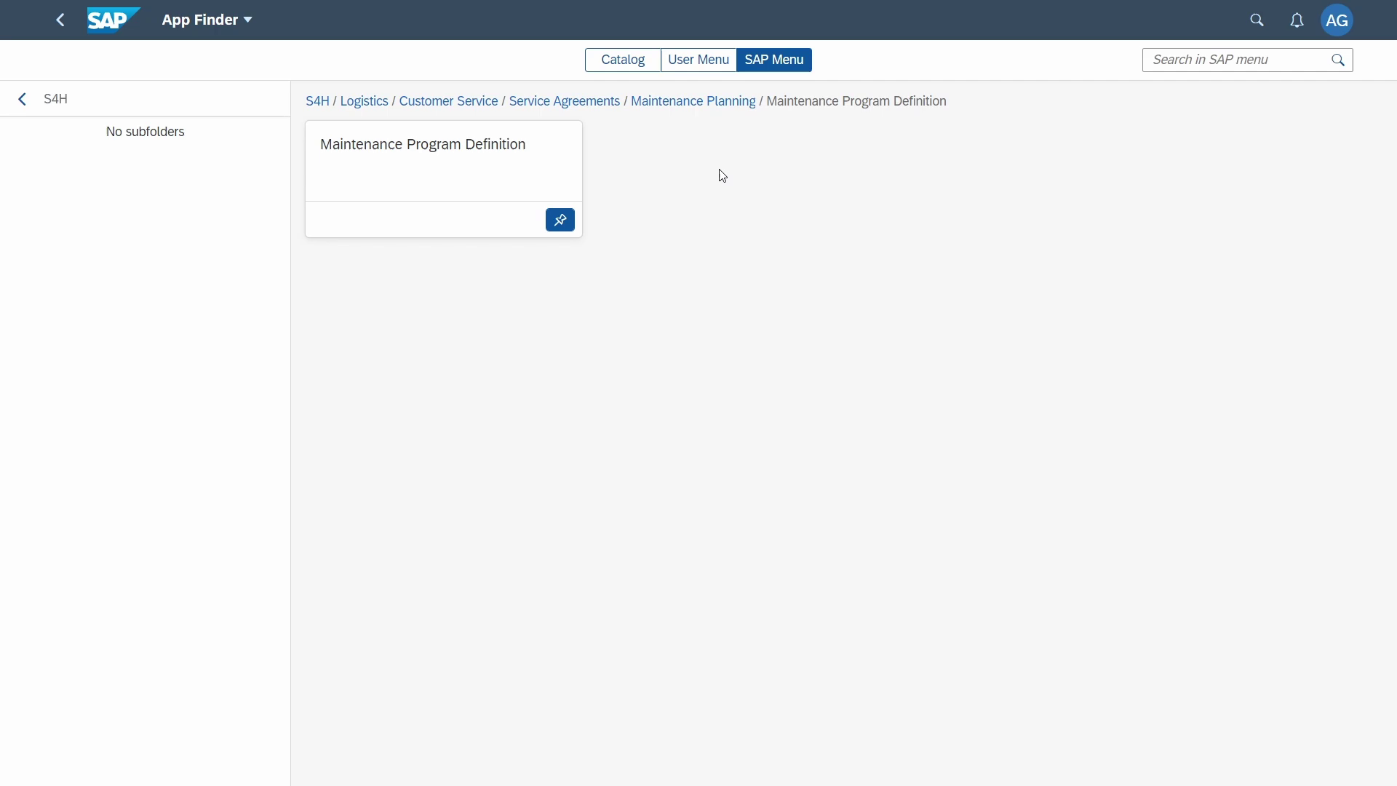
left_click(620, 59)
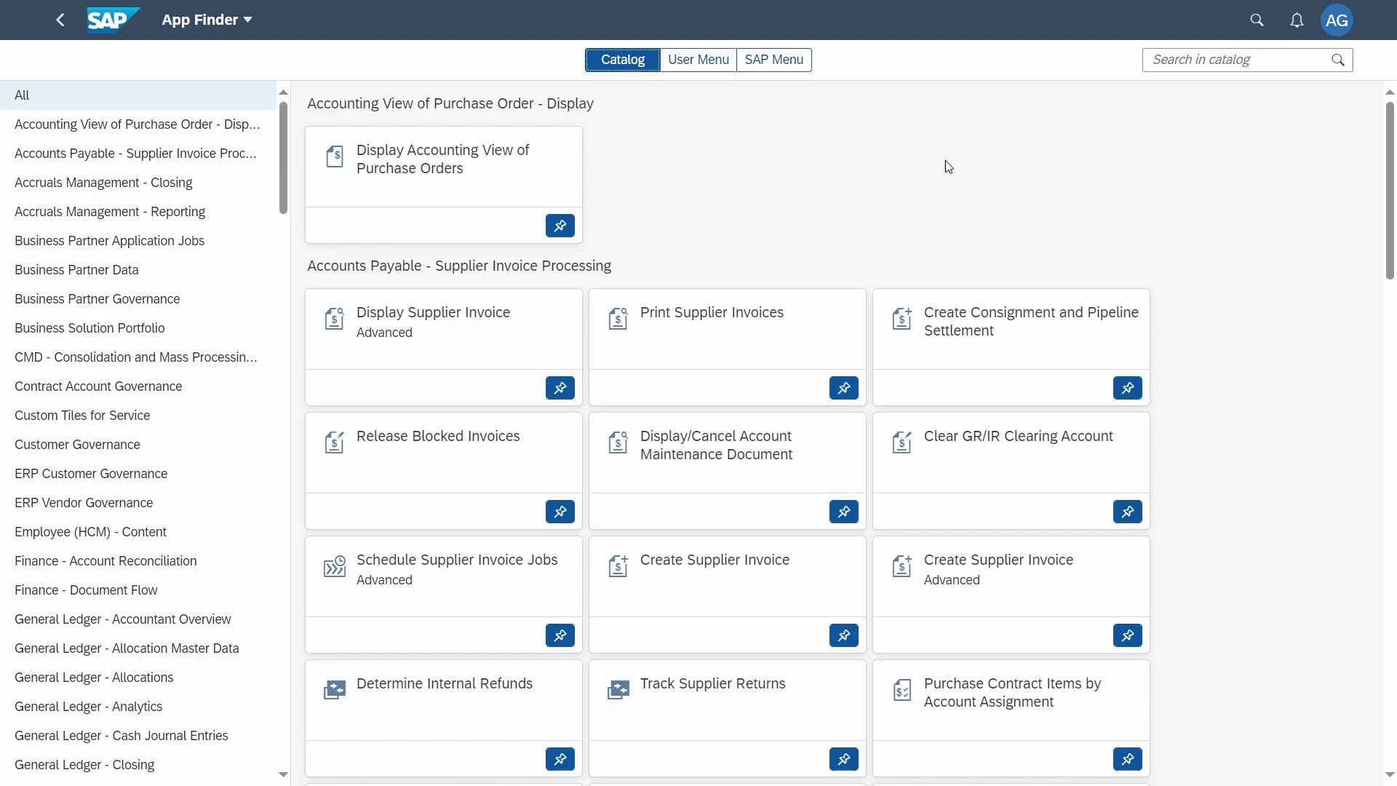
Open the AG avatar menu over the App Finder Catalog view
left_click(1337, 24)
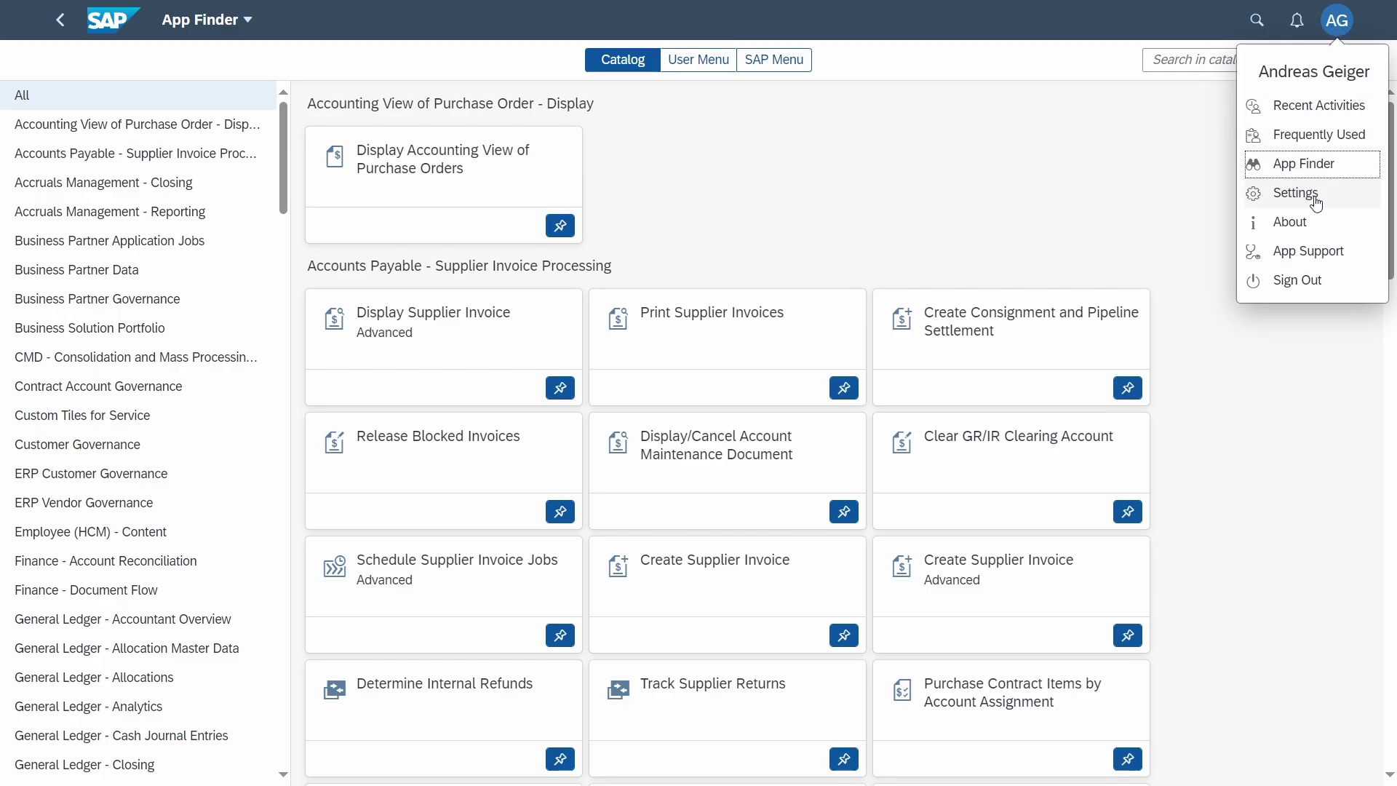
Browse the Appearance themes and touch display option in Settings, then open the Home Page options
left_click(1305, 204)
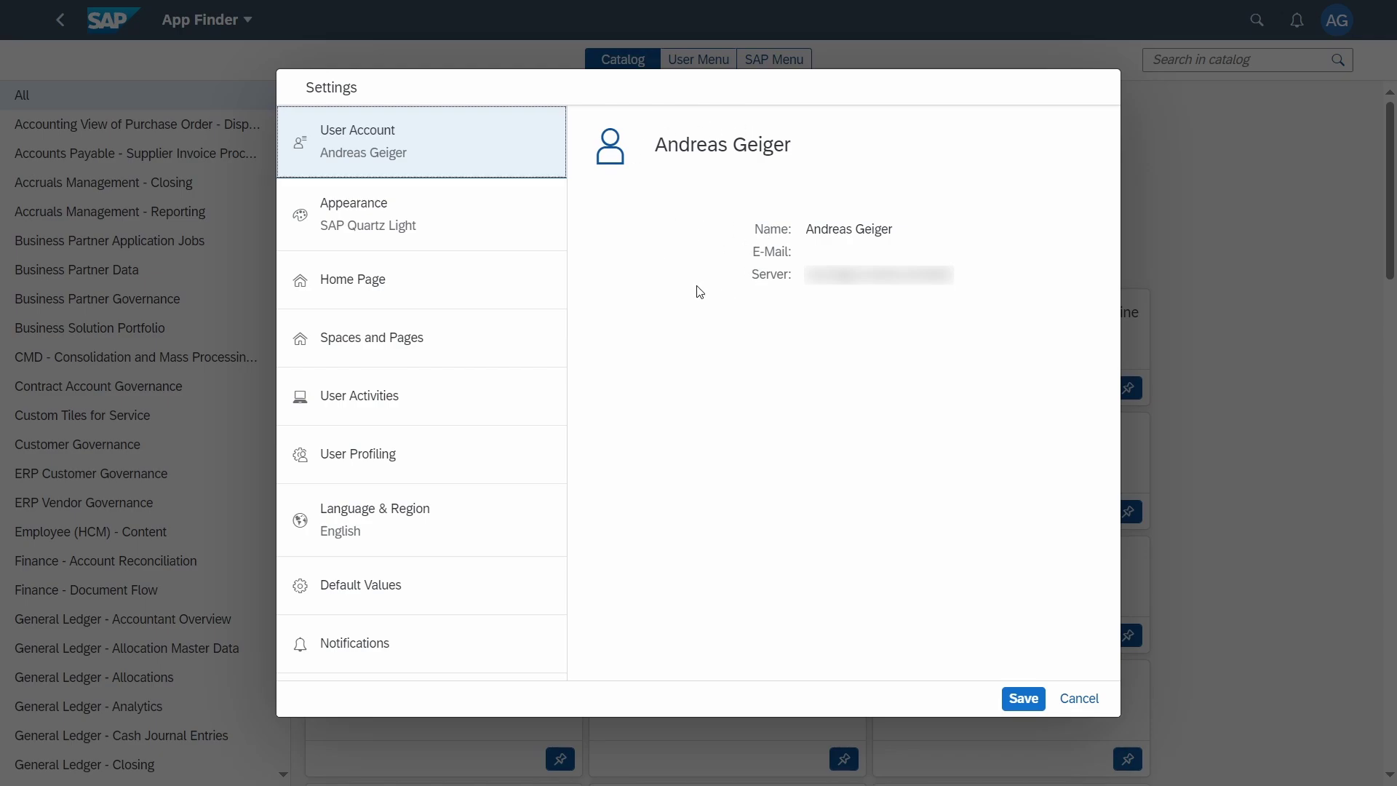
left_click(468, 227)
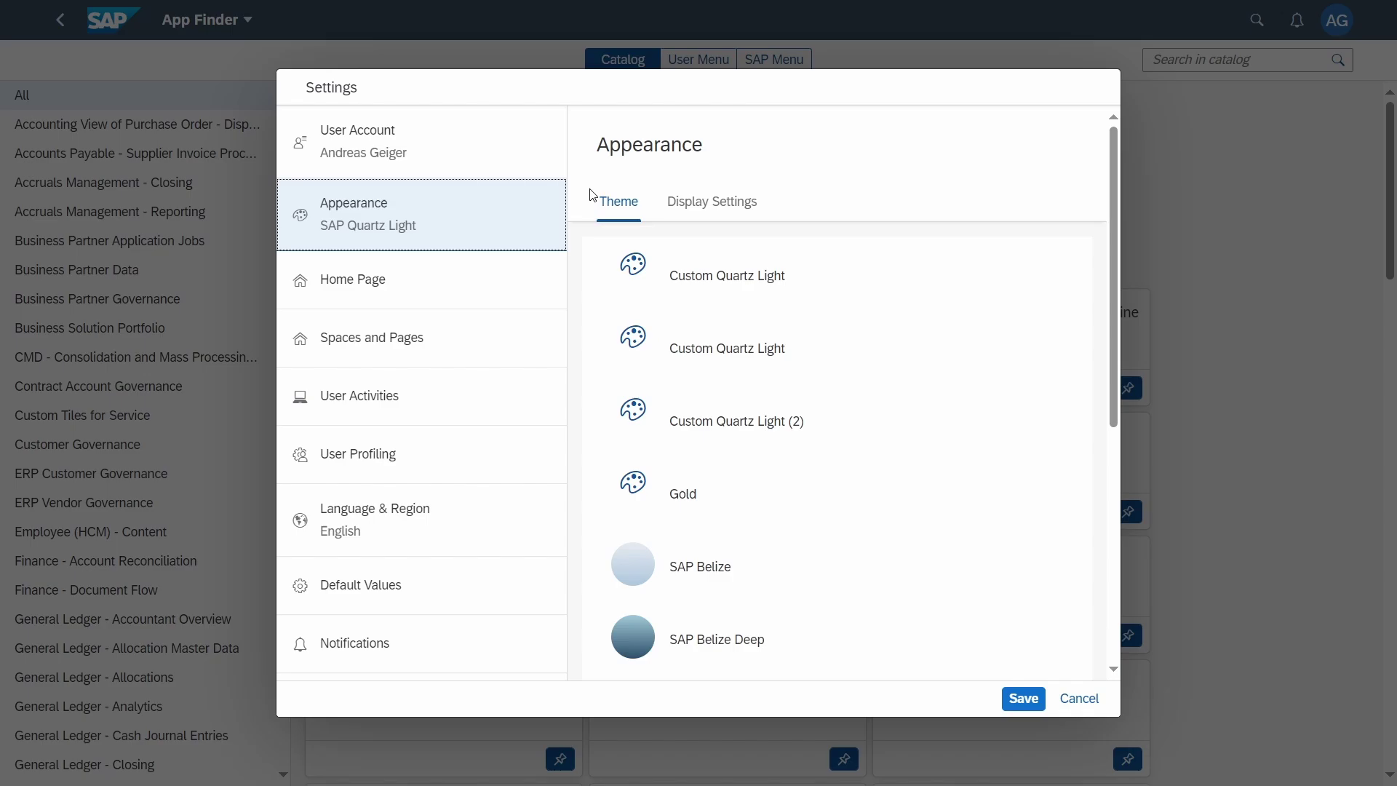
left_click(680, 202)
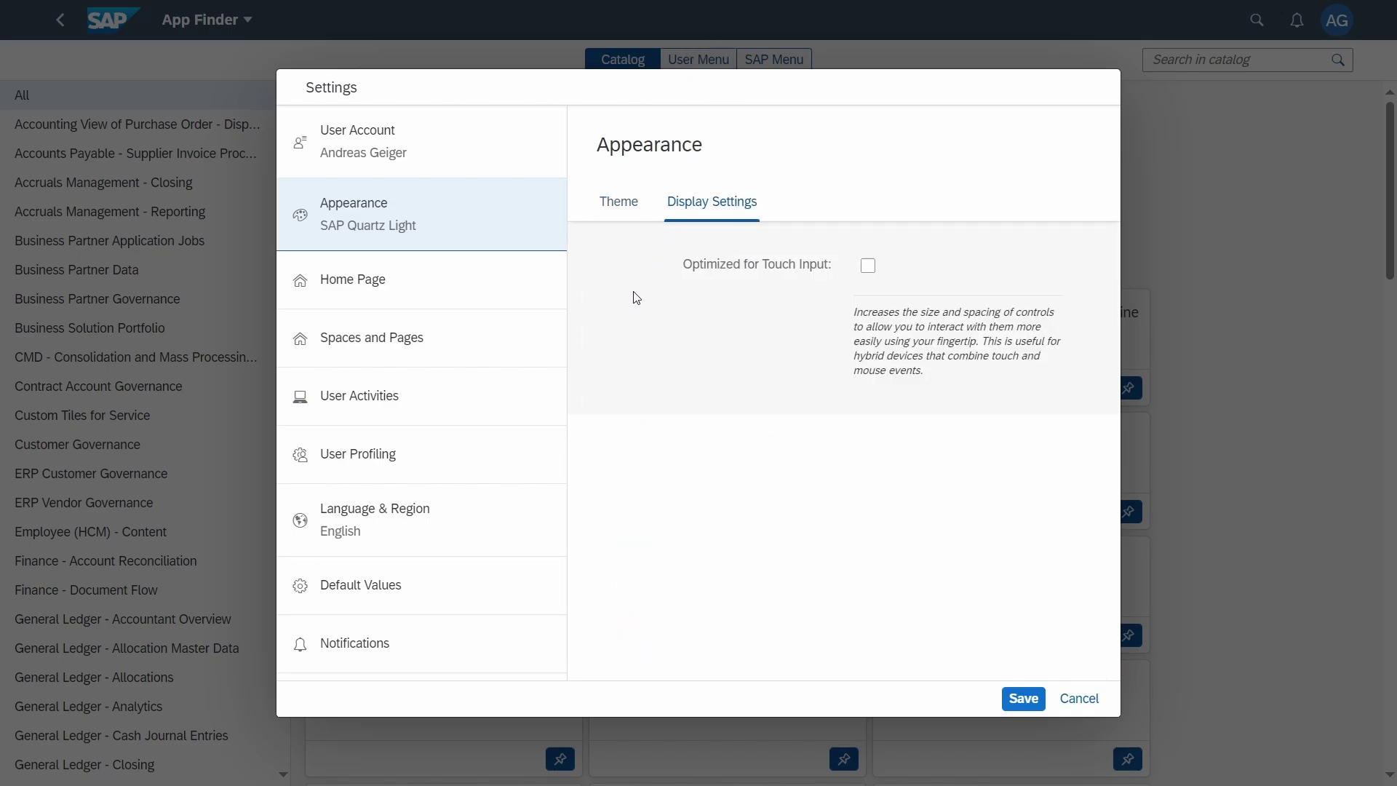
left_click(616, 206)
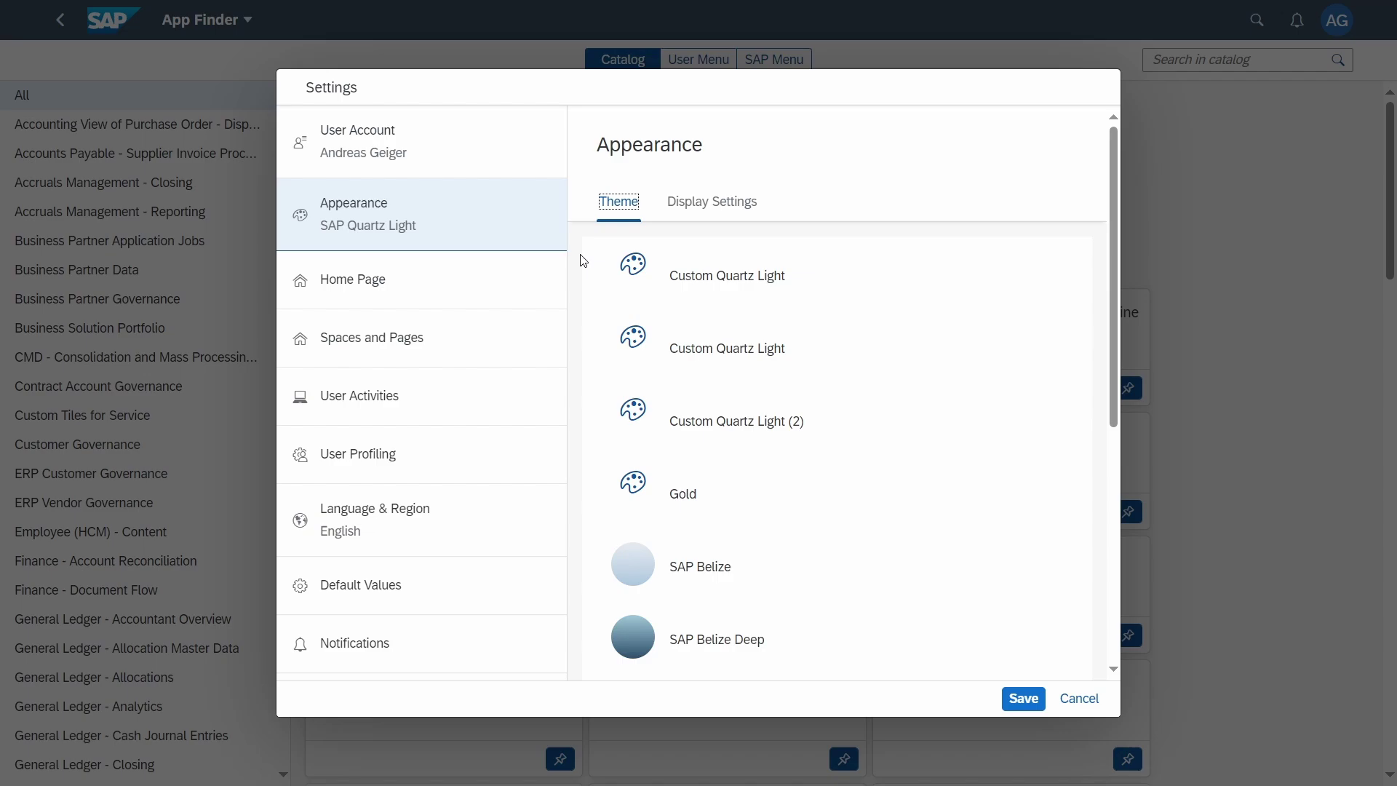
scroll(575, 273, "down", 6)
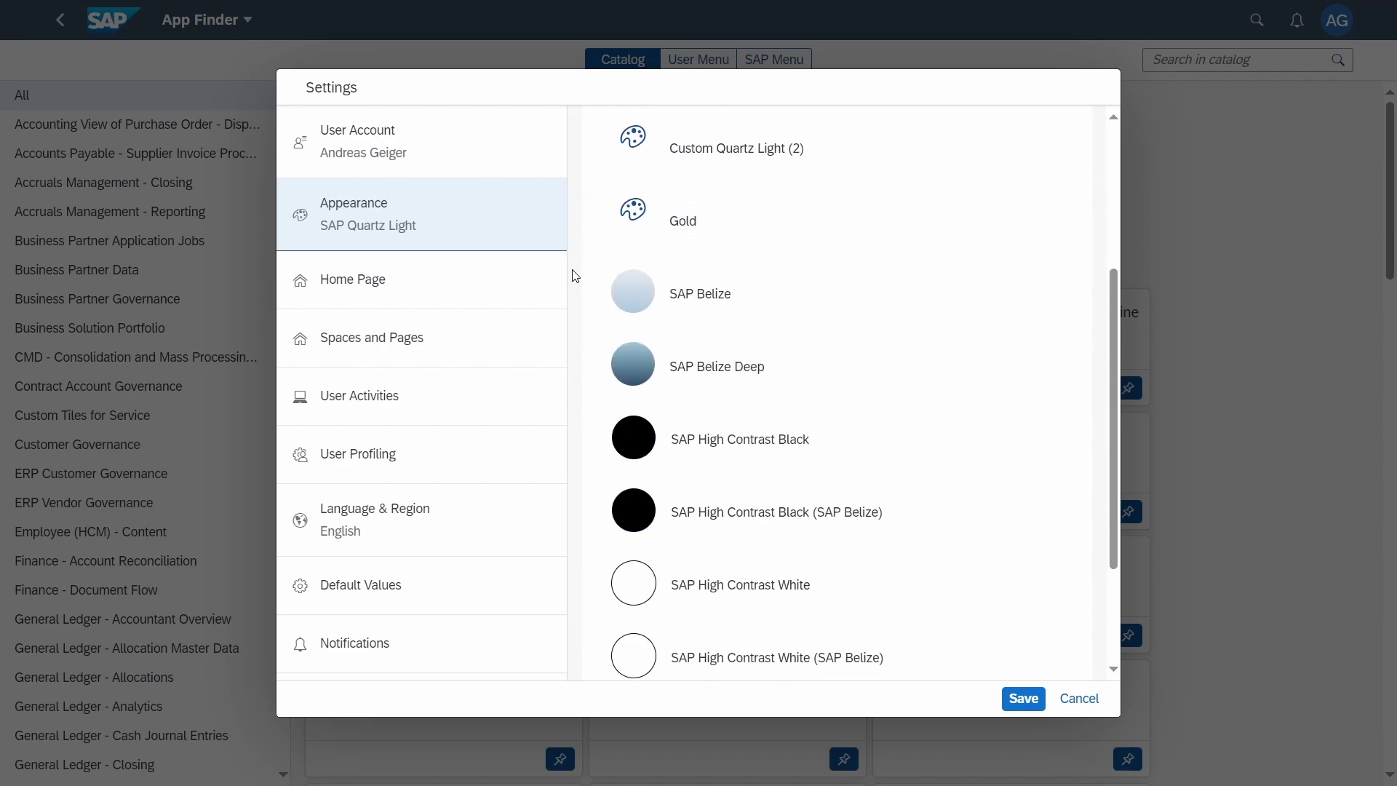
scroll(575, 273, "up", 6)
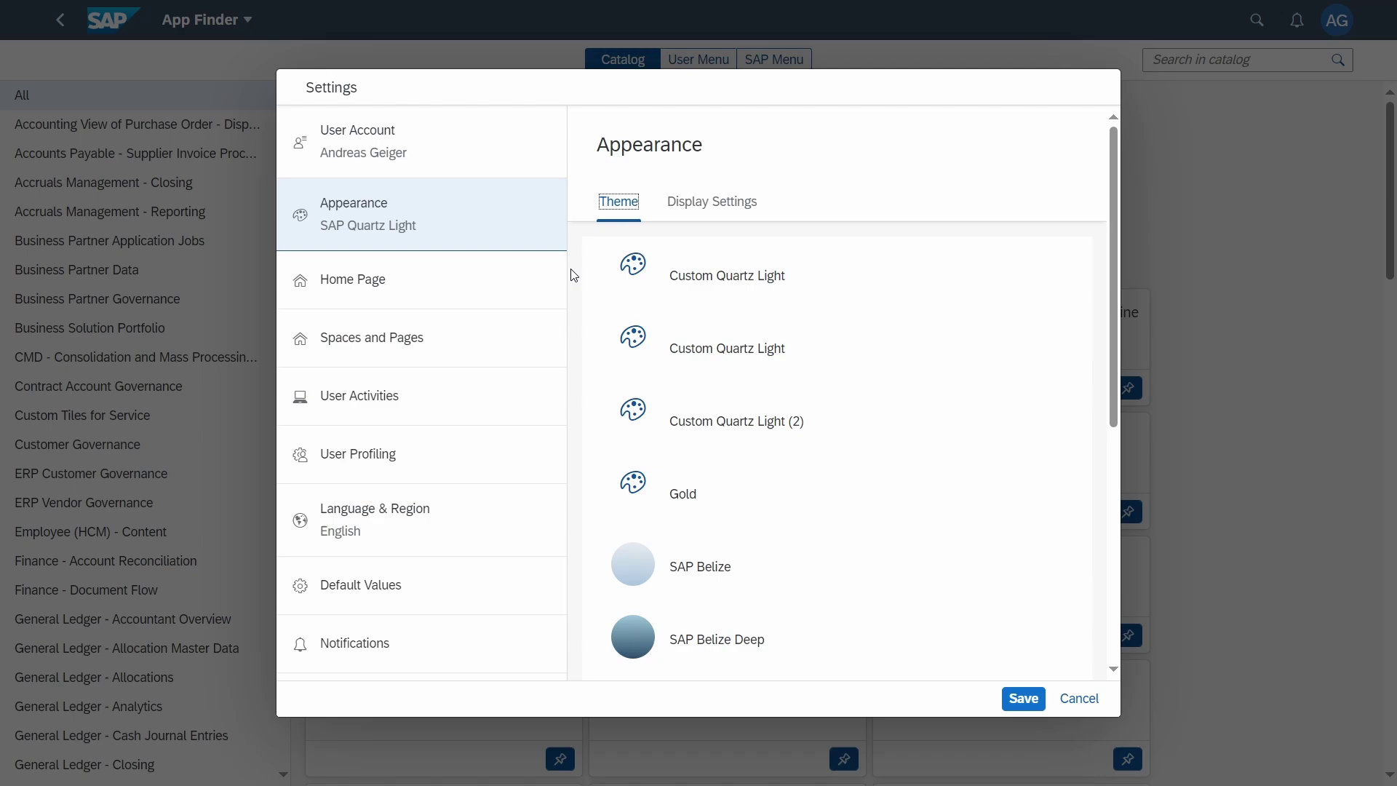
left_click(432, 295)
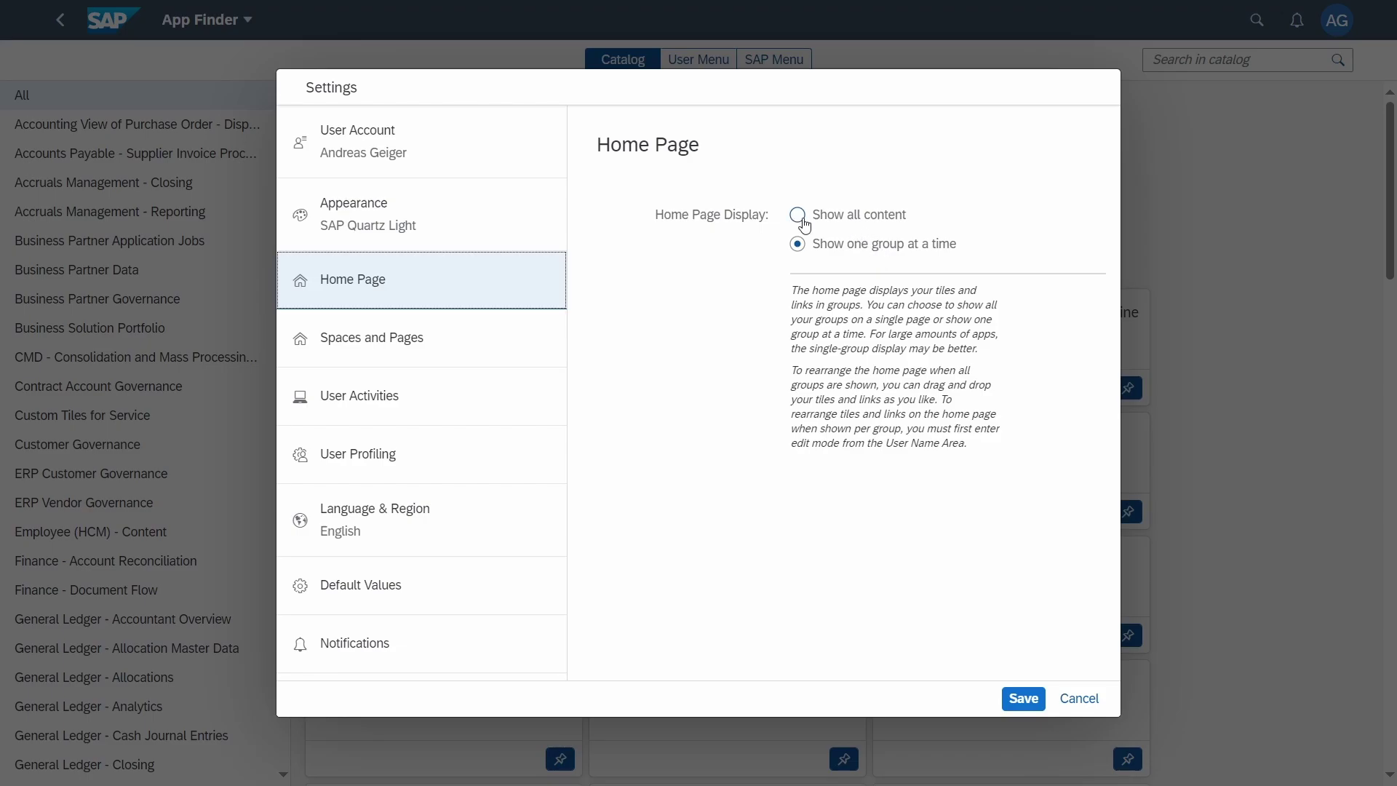
Cancel Settings, then save Home Page display as Show all content and scroll the home page
left_click(1077, 698)
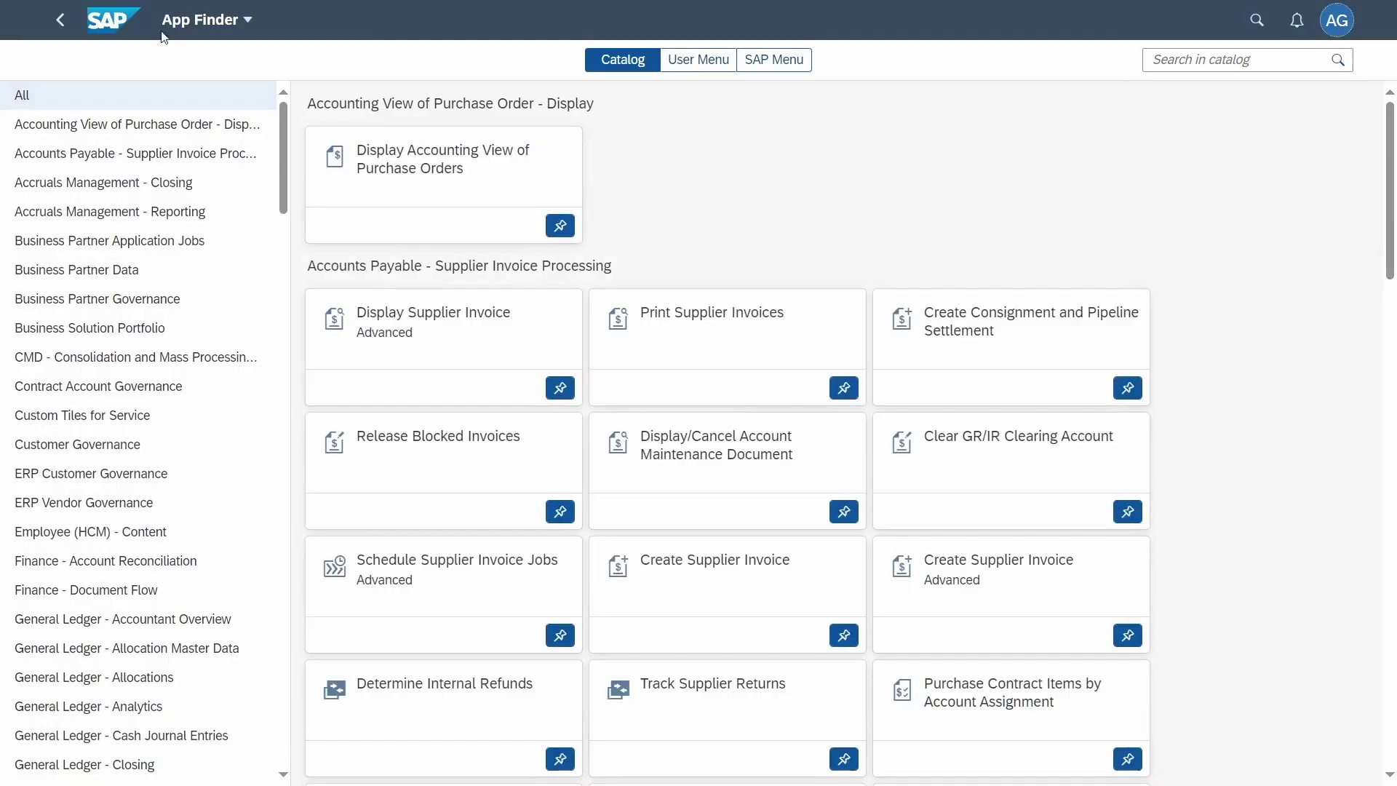
left_click(115, 22)
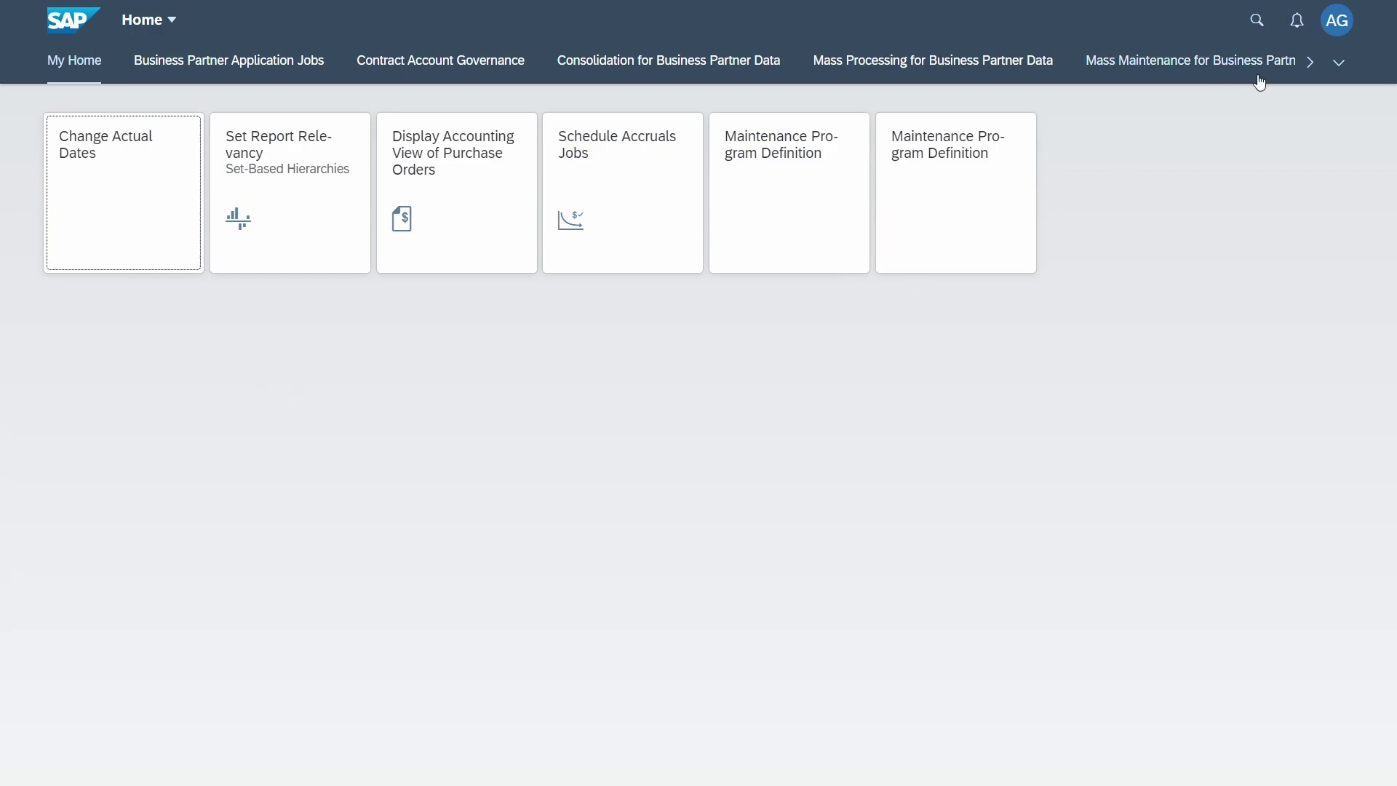
left_click(1337, 20)
left_click(1322, 192)
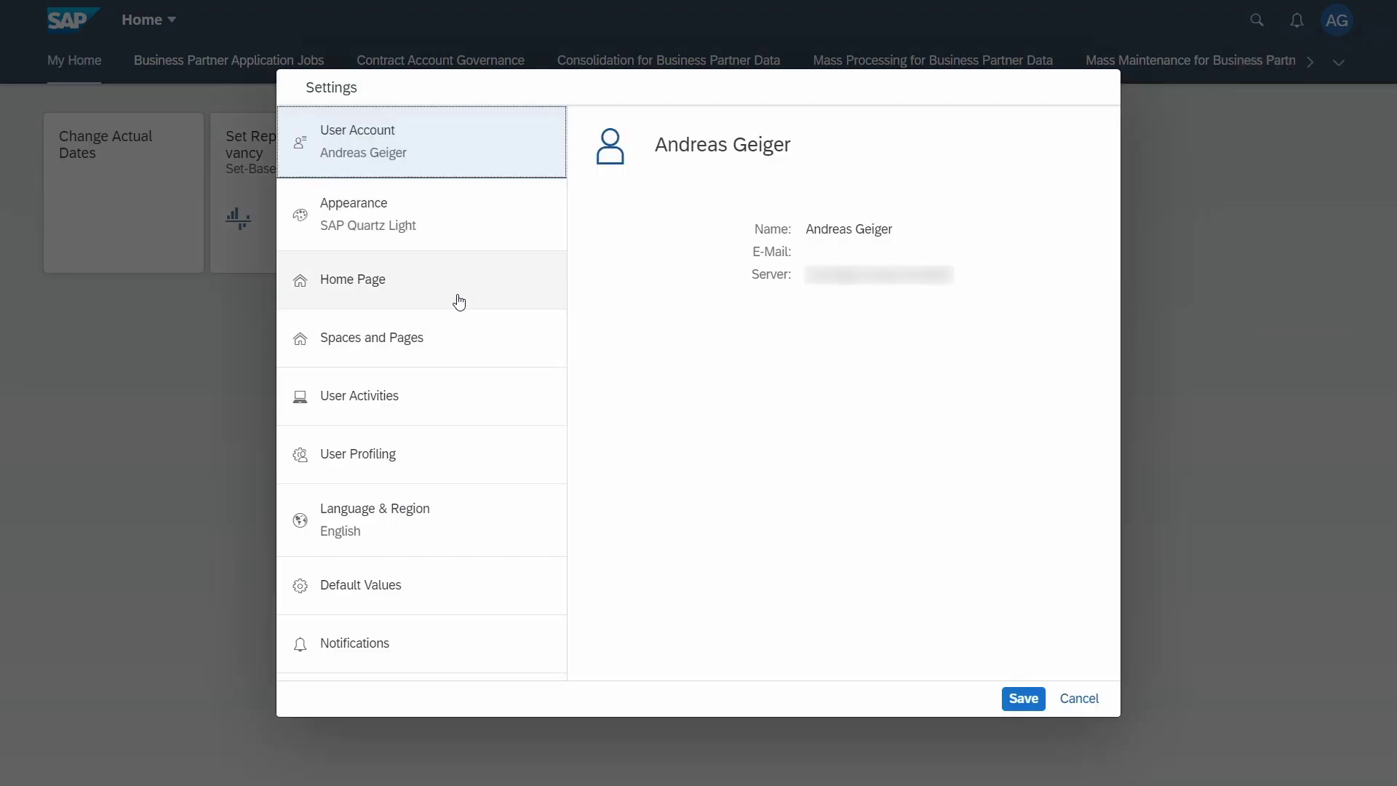
left_click(395, 282)
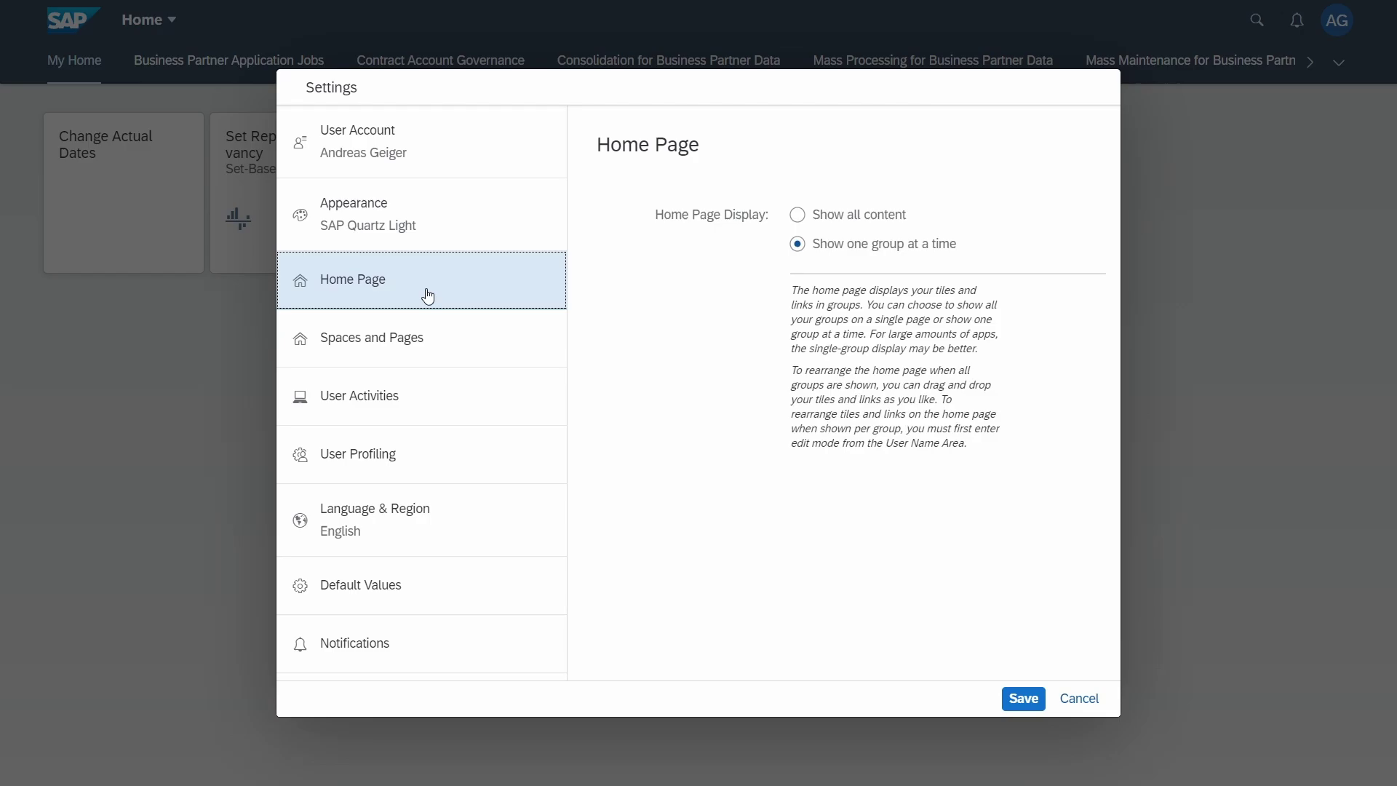
left_click(796, 215)
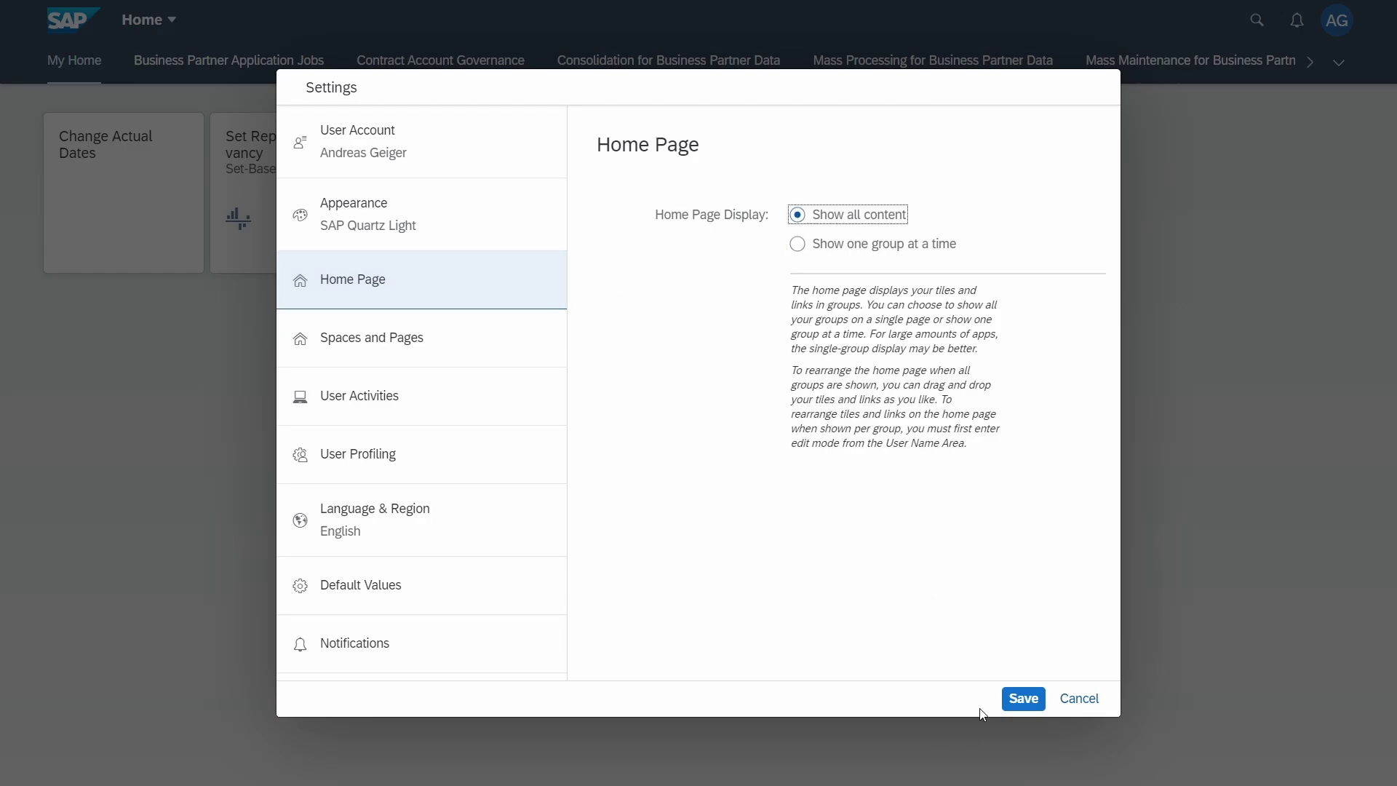
left_click(1022, 697)
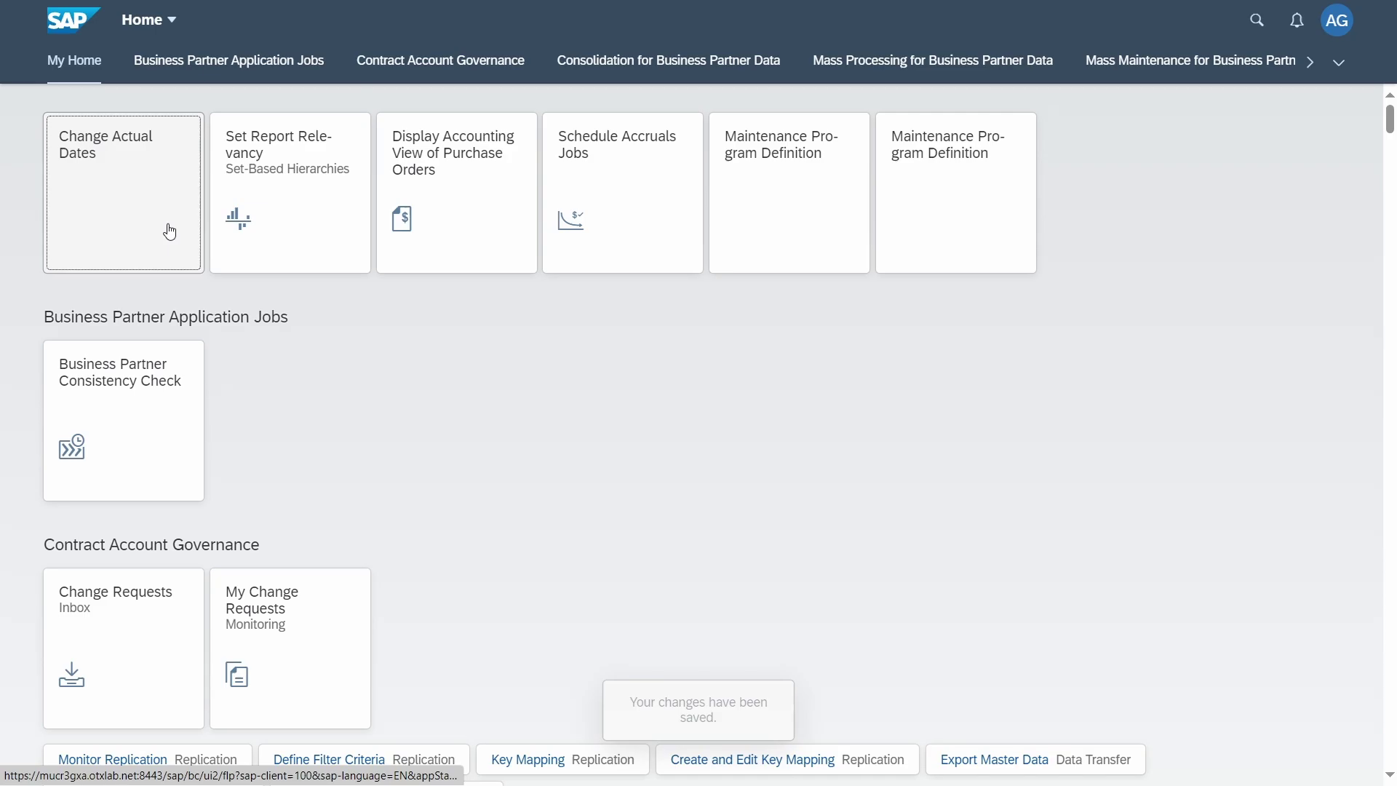
scroll(518, 393, "down", 2)
scroll(496, 275, "down", 5)
scroll(496, 277, "up", 7)
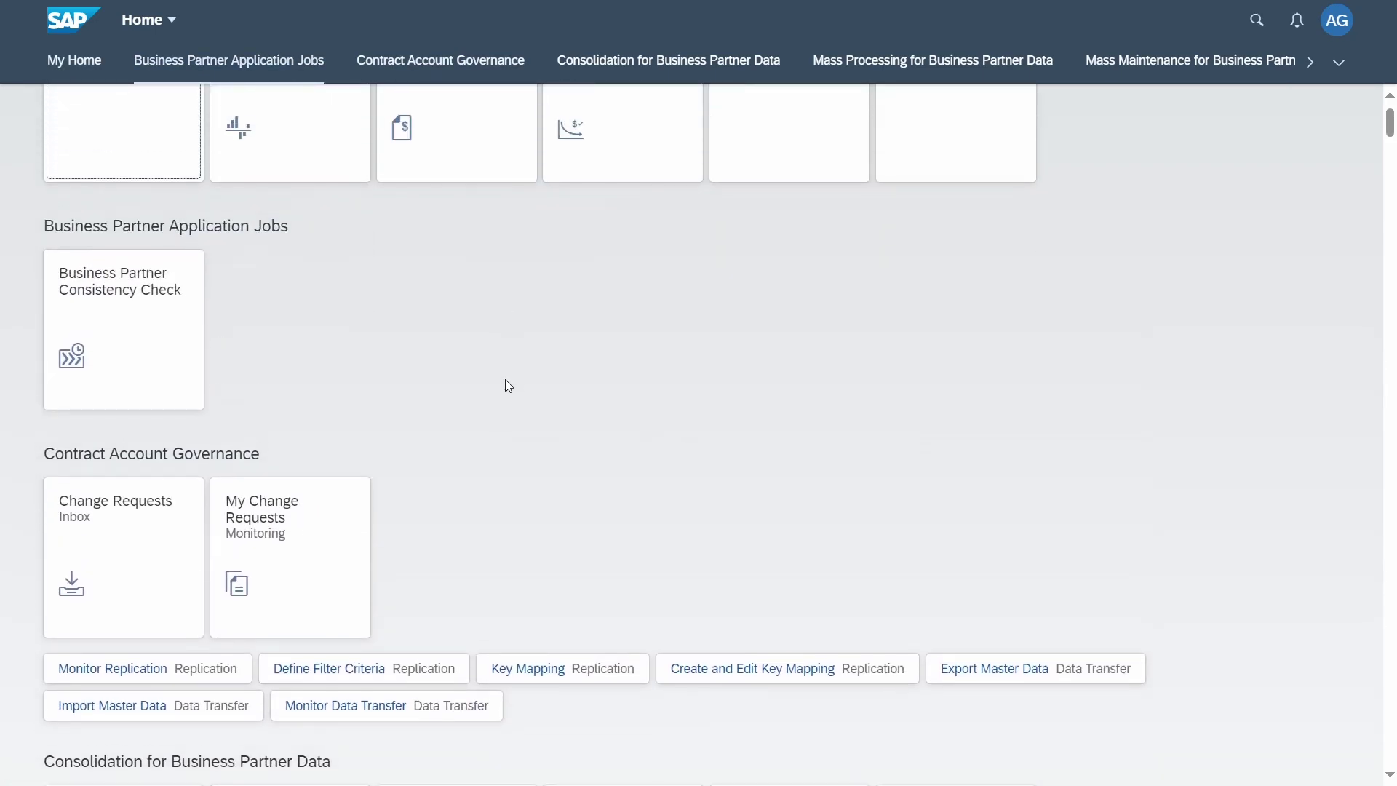
scroll(500, 497, "down", 20)
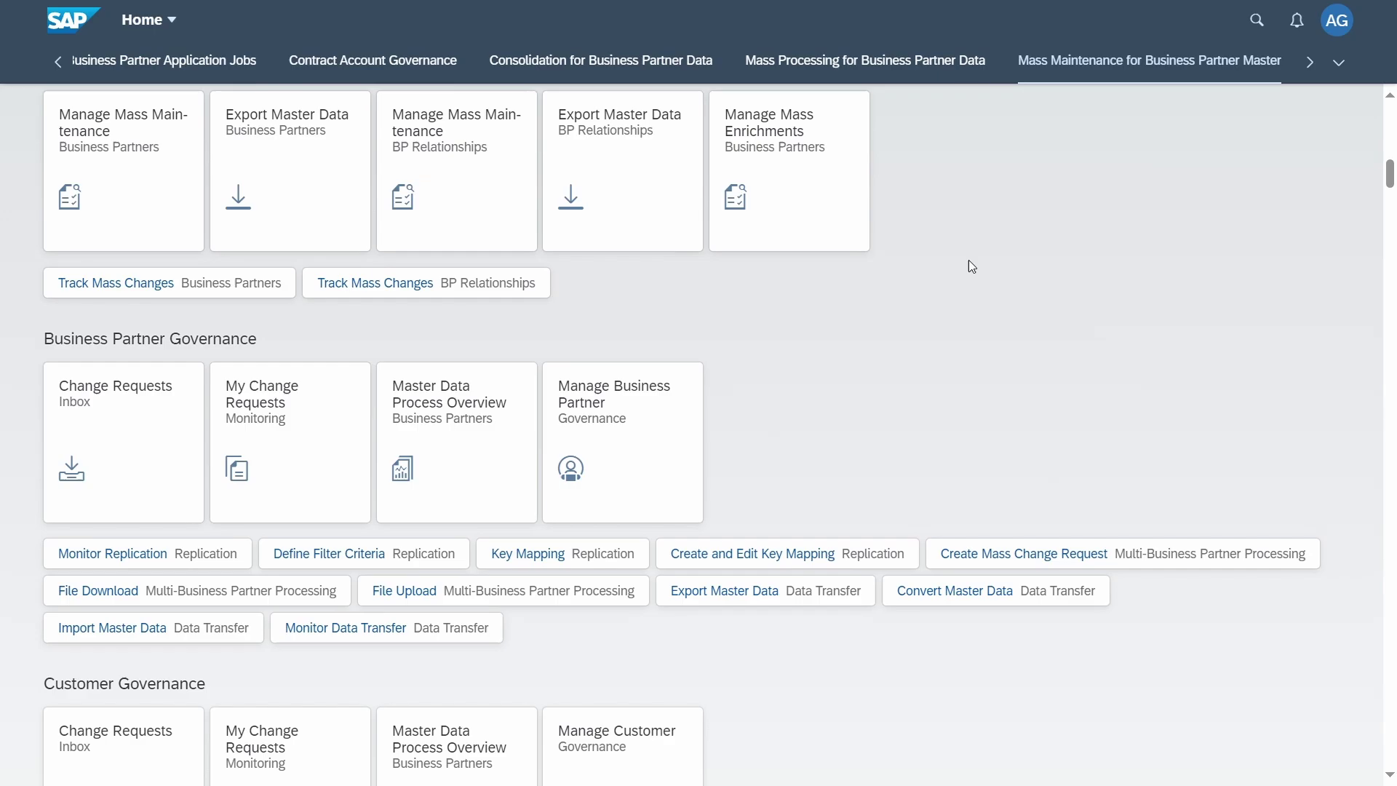
left_click_drag(1389, 178, 1389, 122)
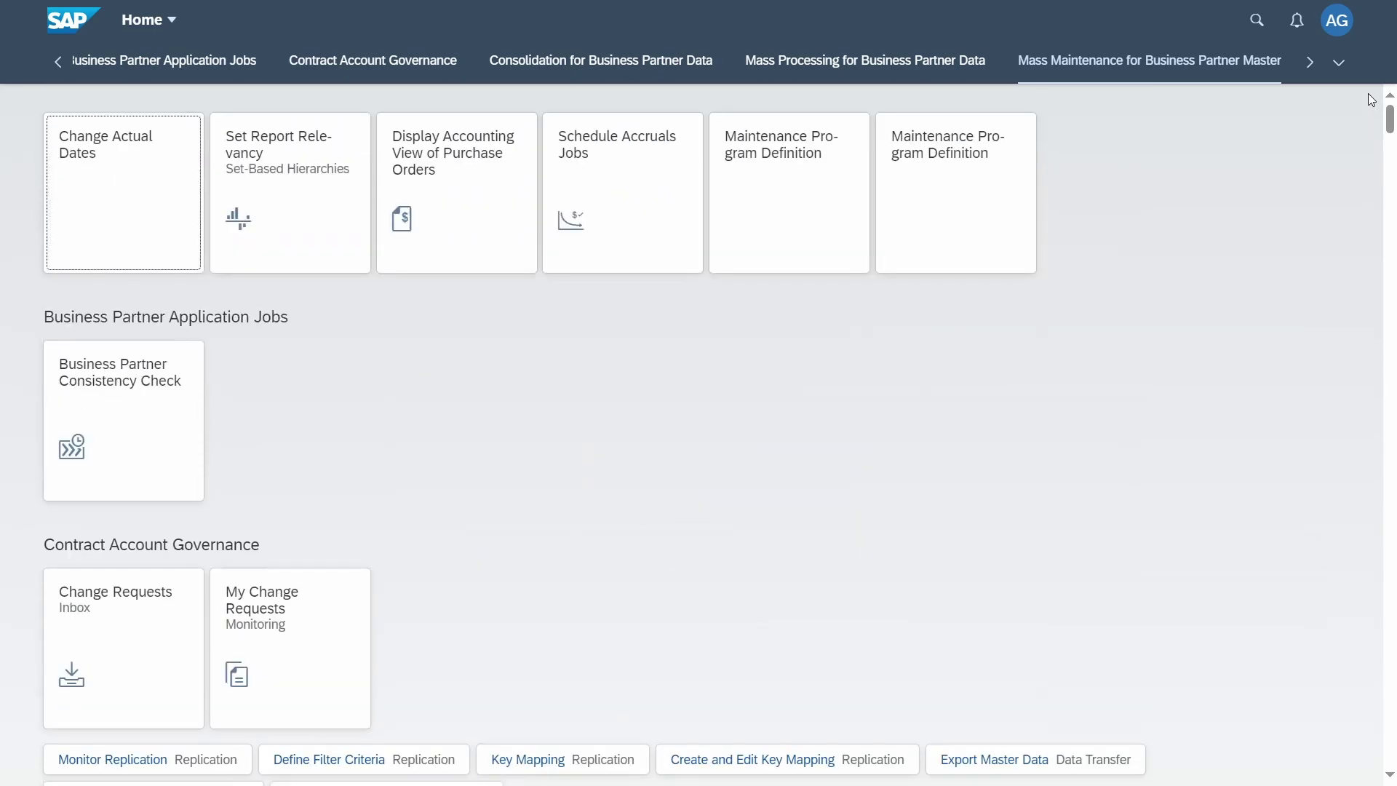
Set Home Page display back to Show one group at a time and save
left_click(1334, 31)
left_click(1297, 191)
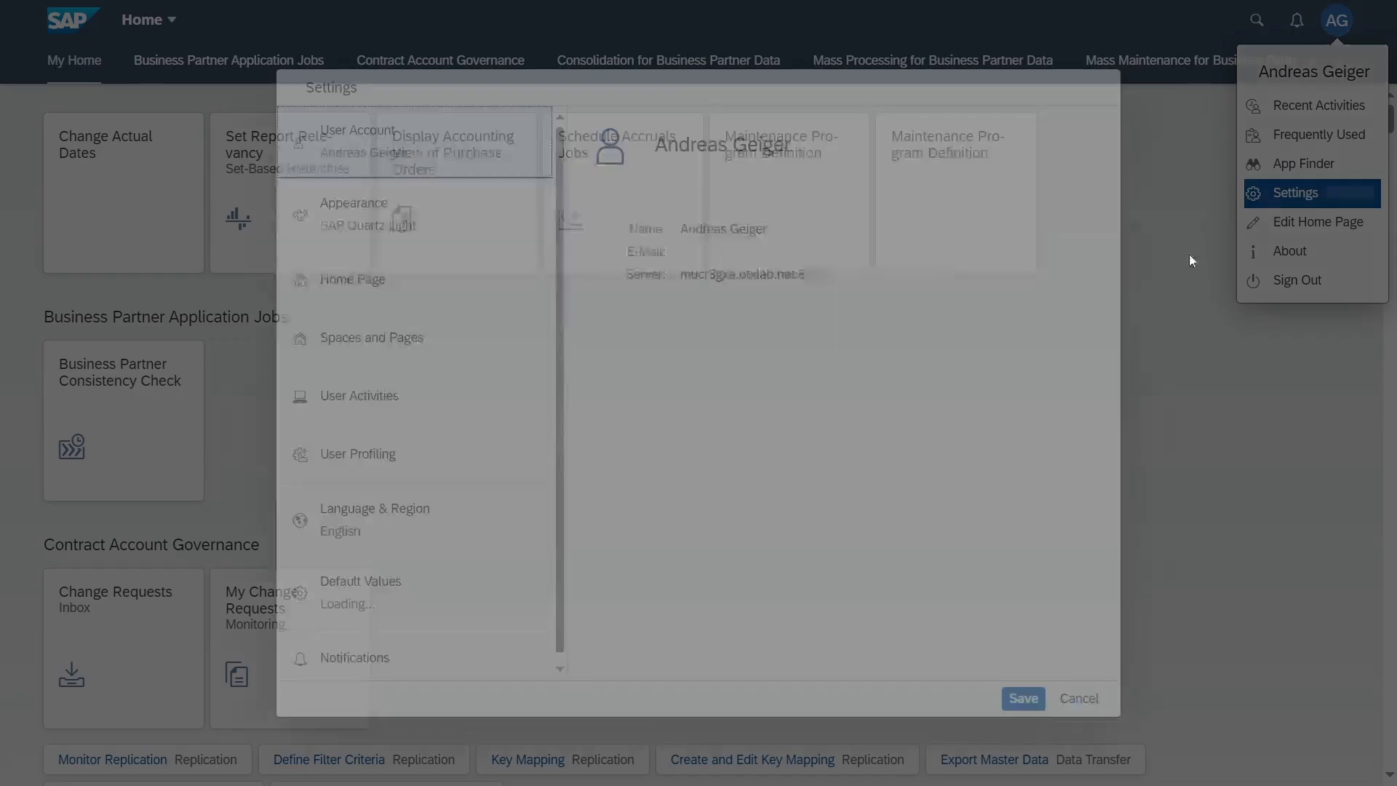
left_click(471, 293)
left_click(798, 243)
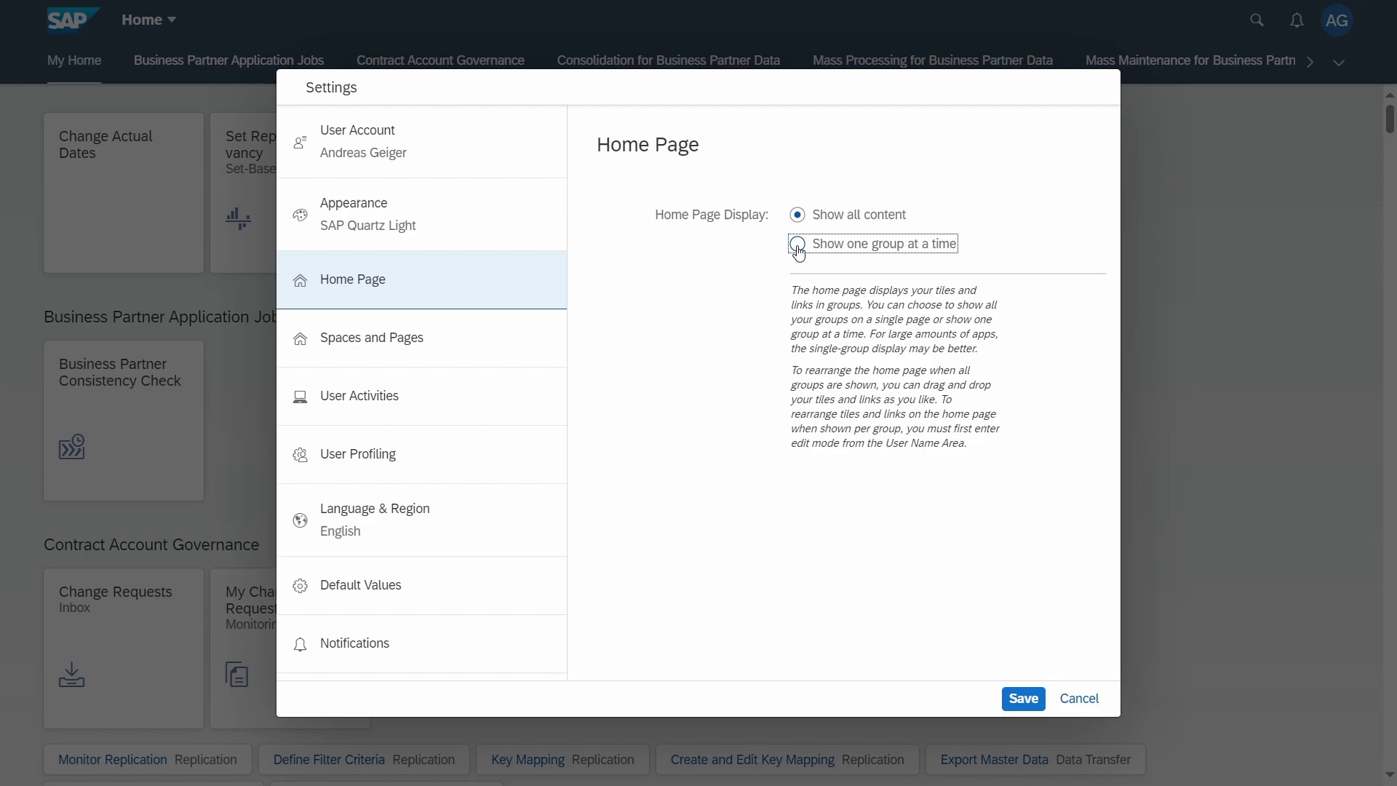
left_click(1020, 703)
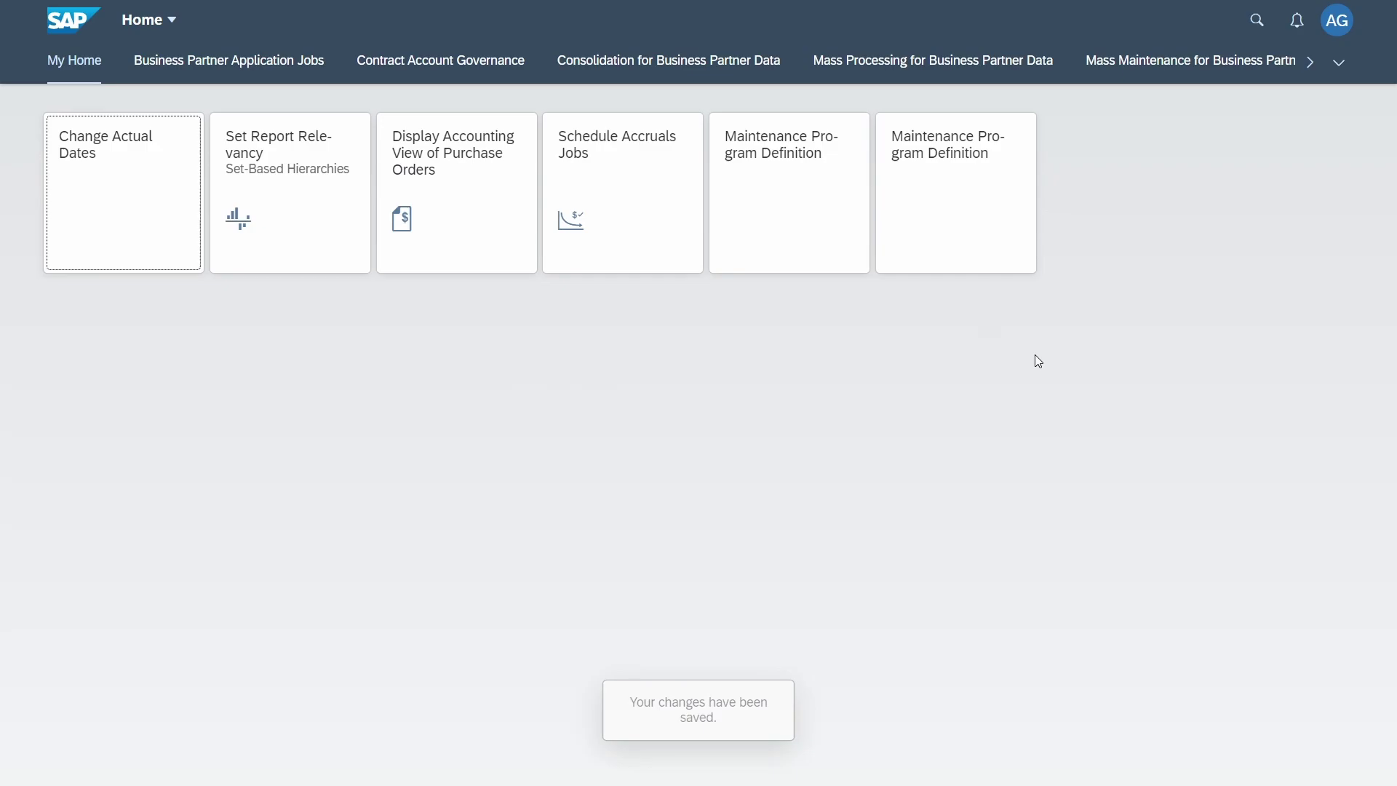
Check Use Spaces under Settings > Spaces and Pages and save, restarting the launchpad
left_click(1340, 38)
left_click(1312, 191)
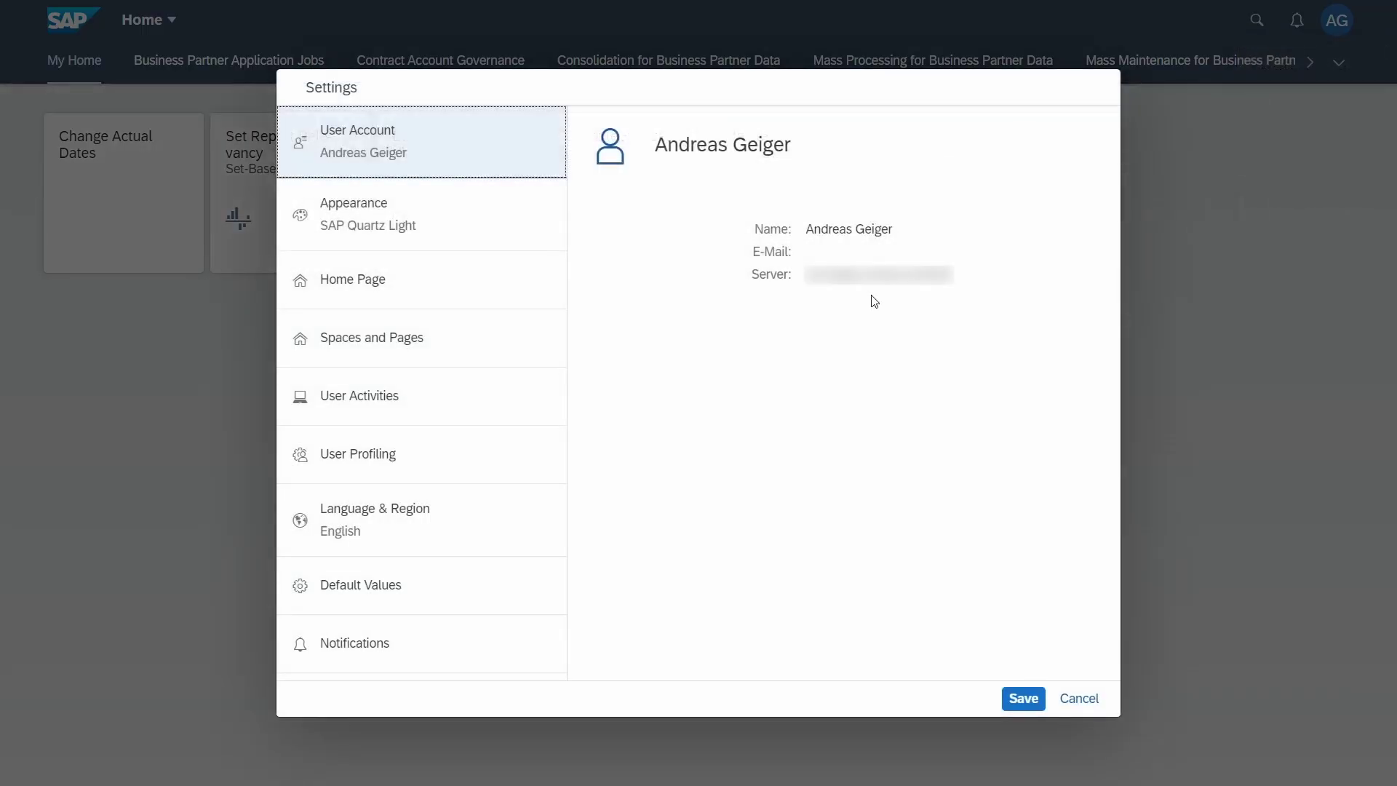
left_click(467, 332)
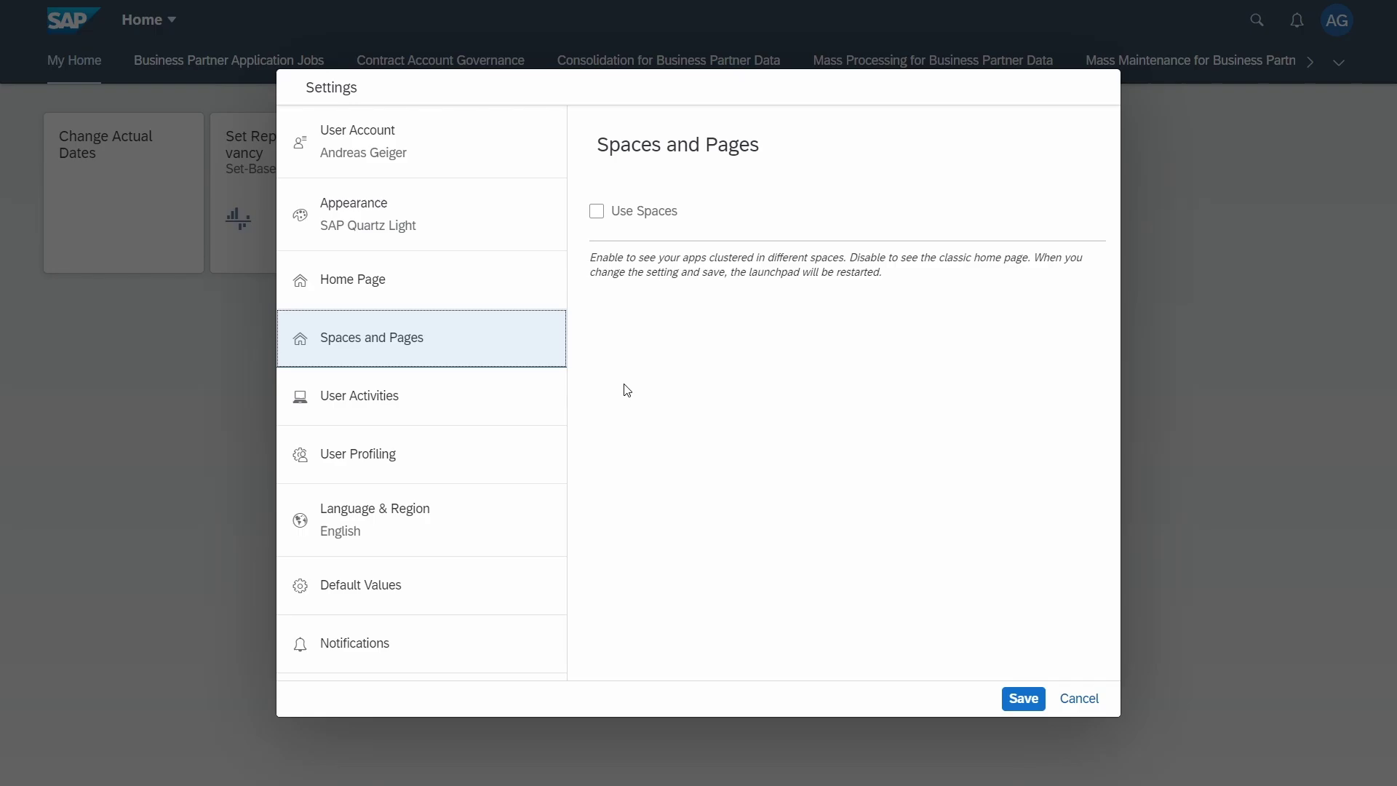
left_click(603, 213)
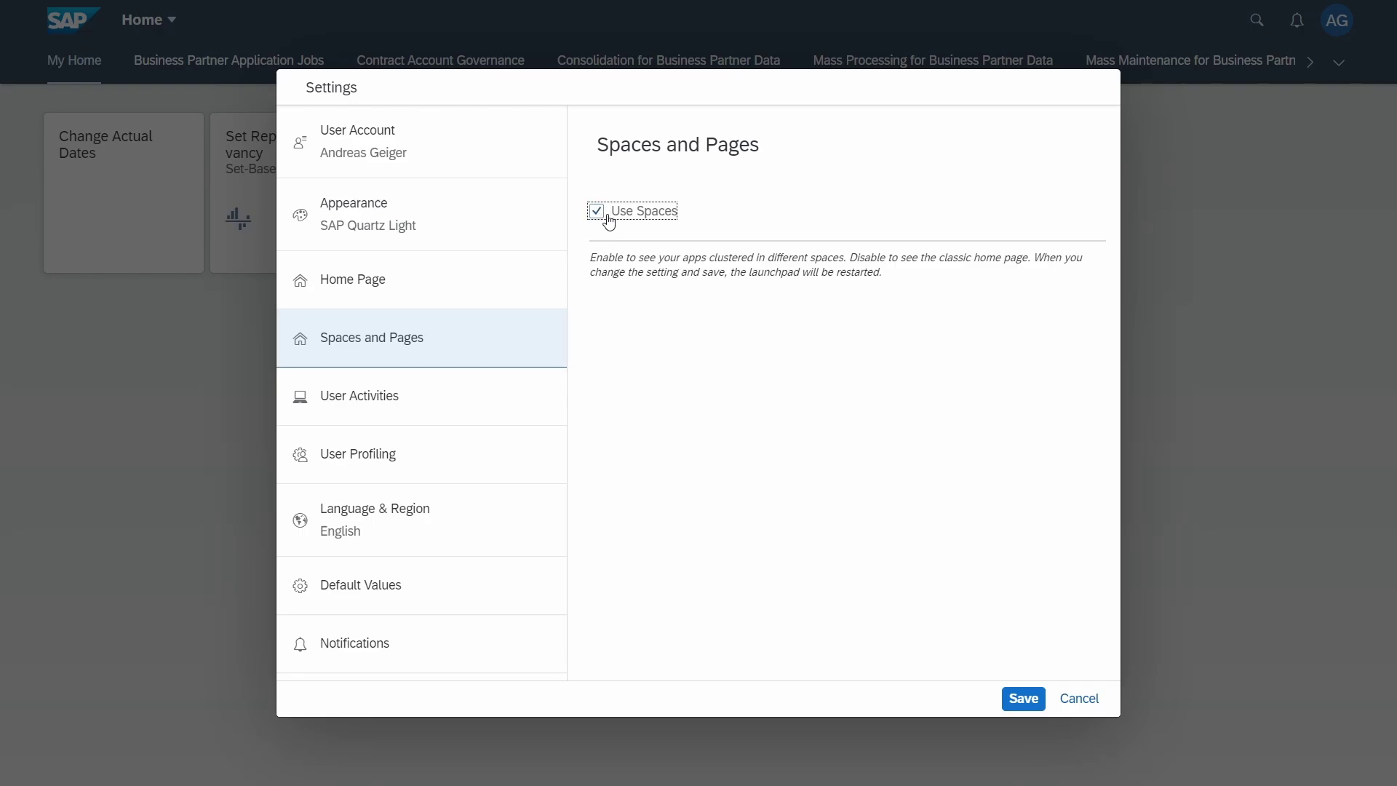
left_click(1023, 701)
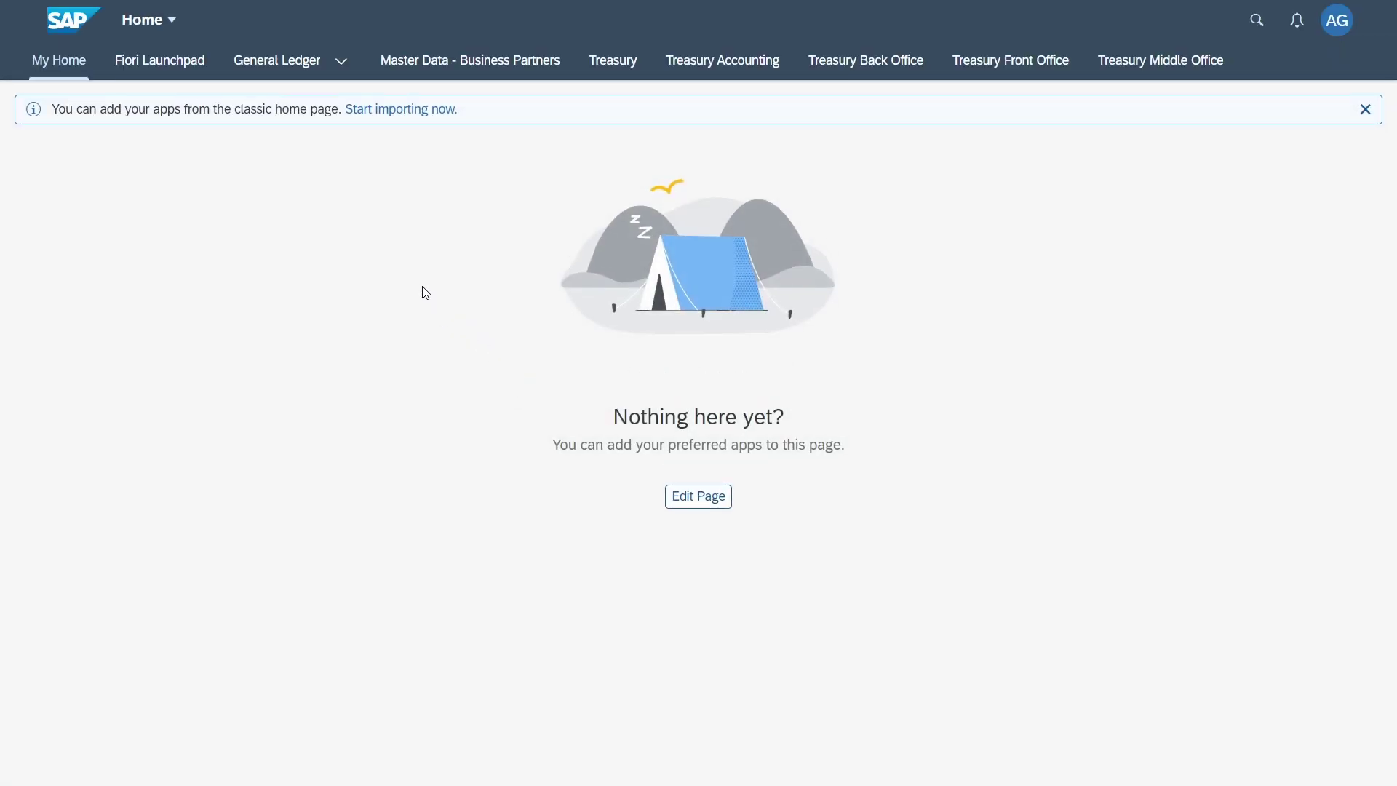
Enter and leave edit mode on My Home, then open the Master Data - Business Partners space
left_click(710, 500)
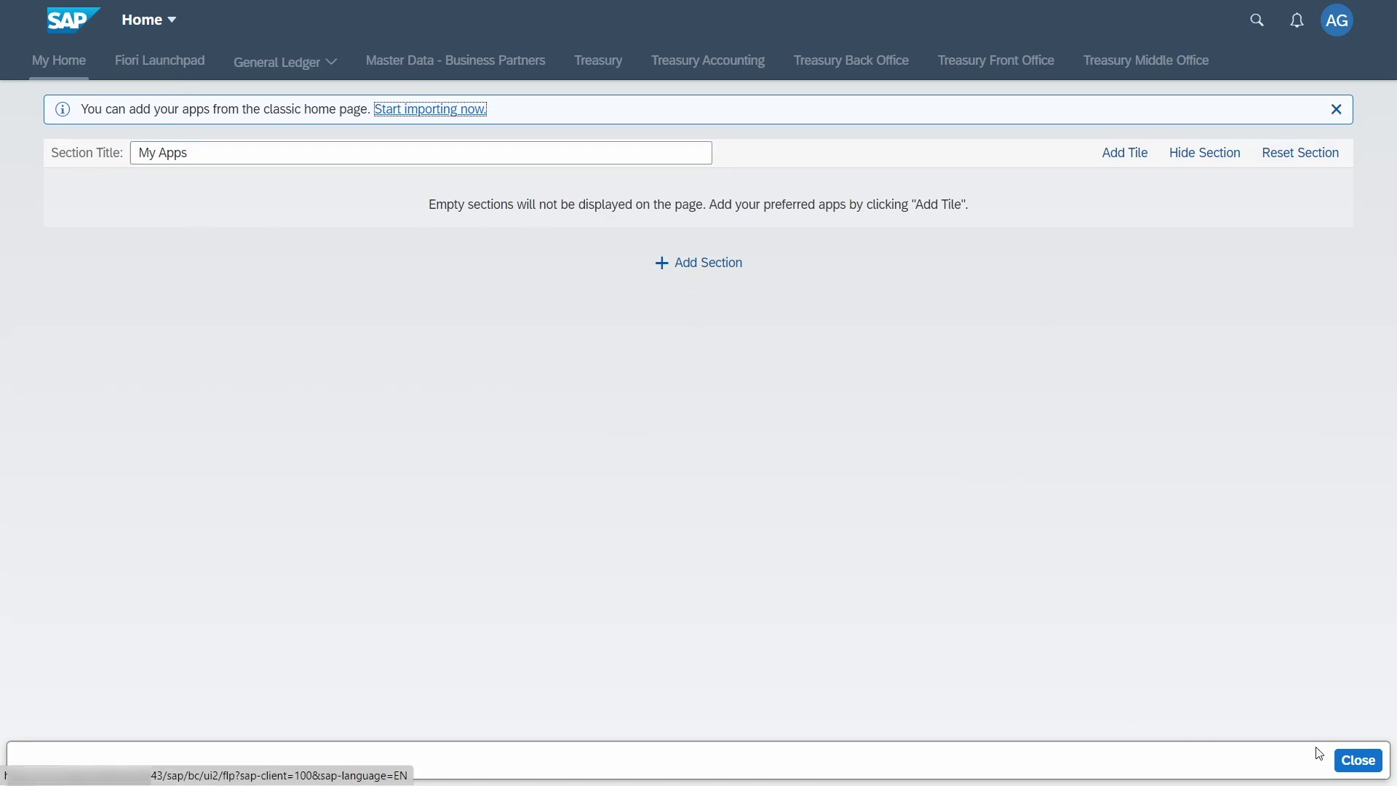
left_click(1358, 759)
left_click(161, 79)
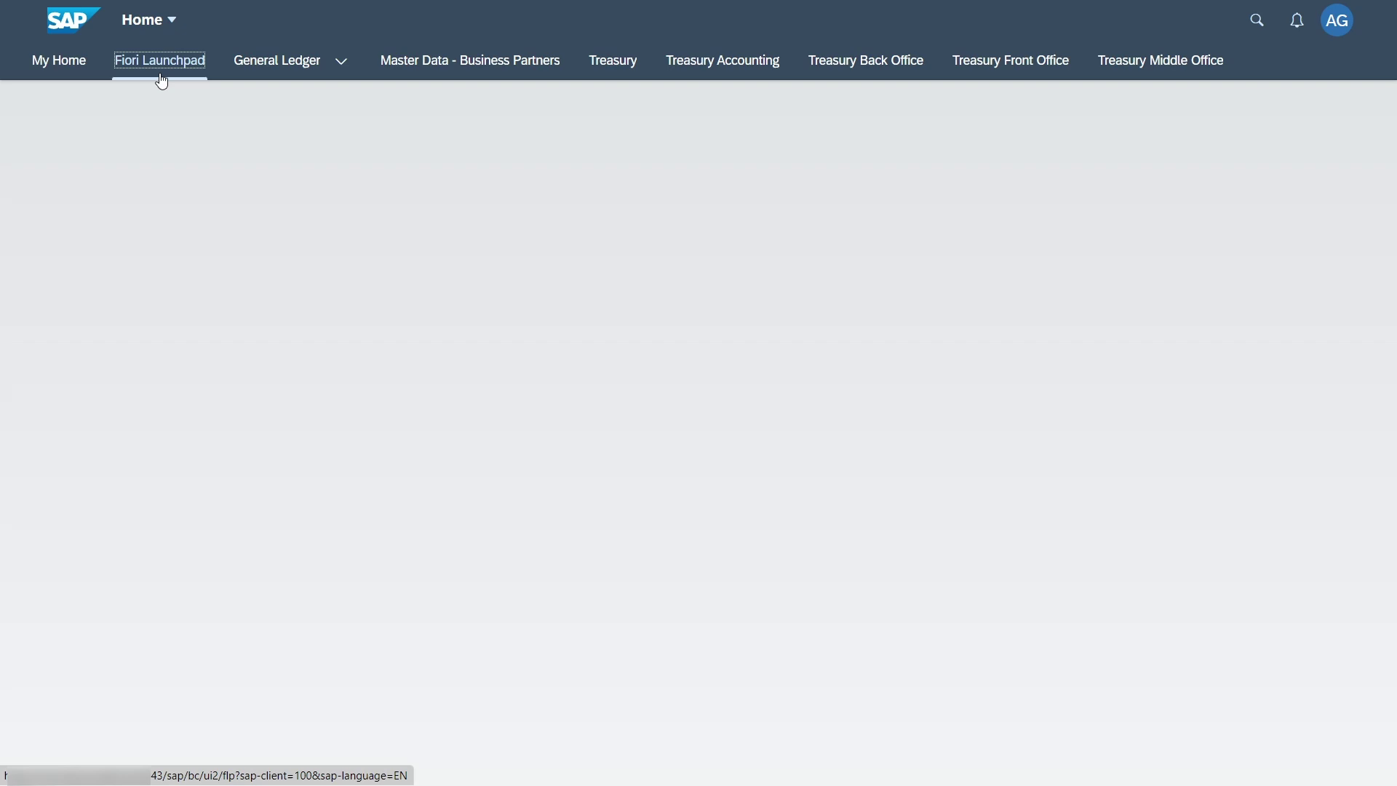
left_click(489, 66)
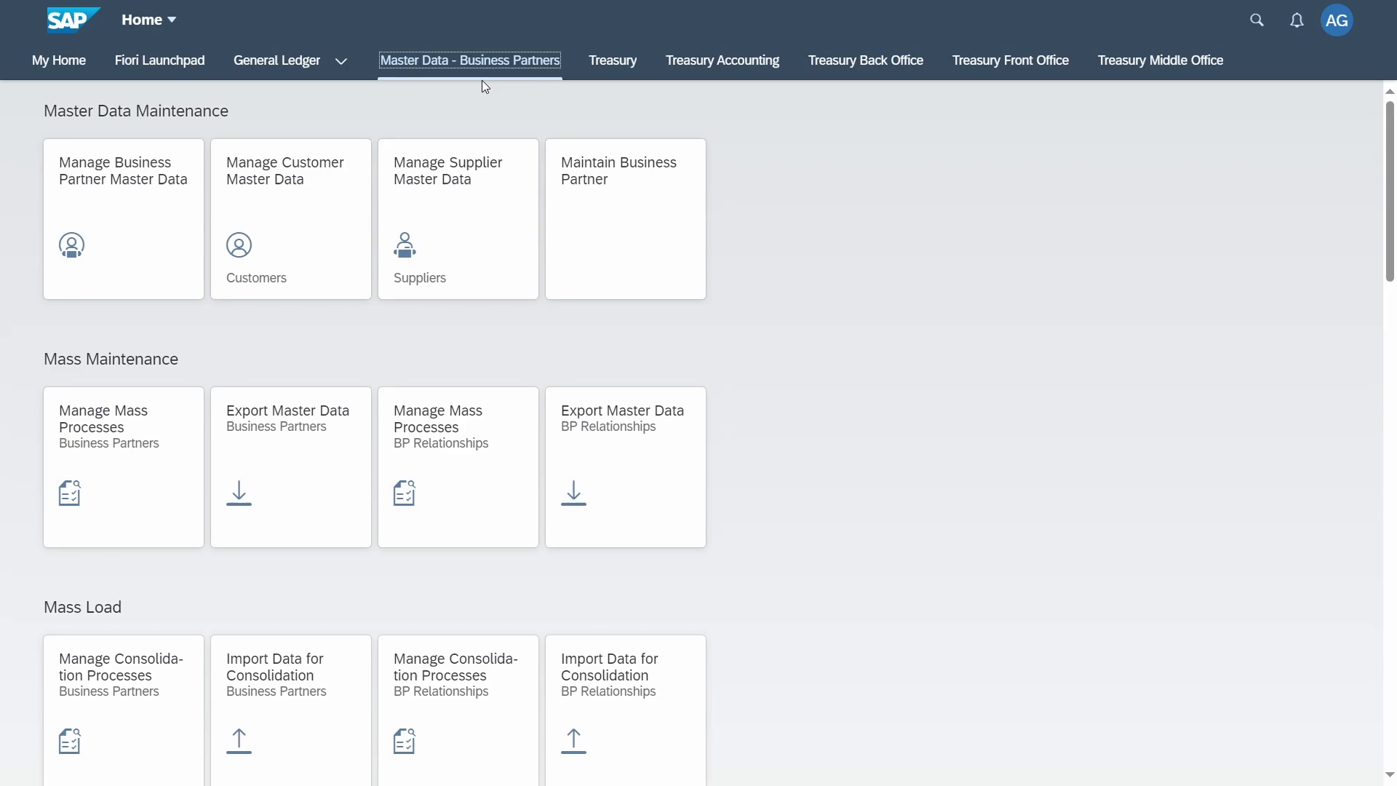
scroll(827, 355, "down", 11)
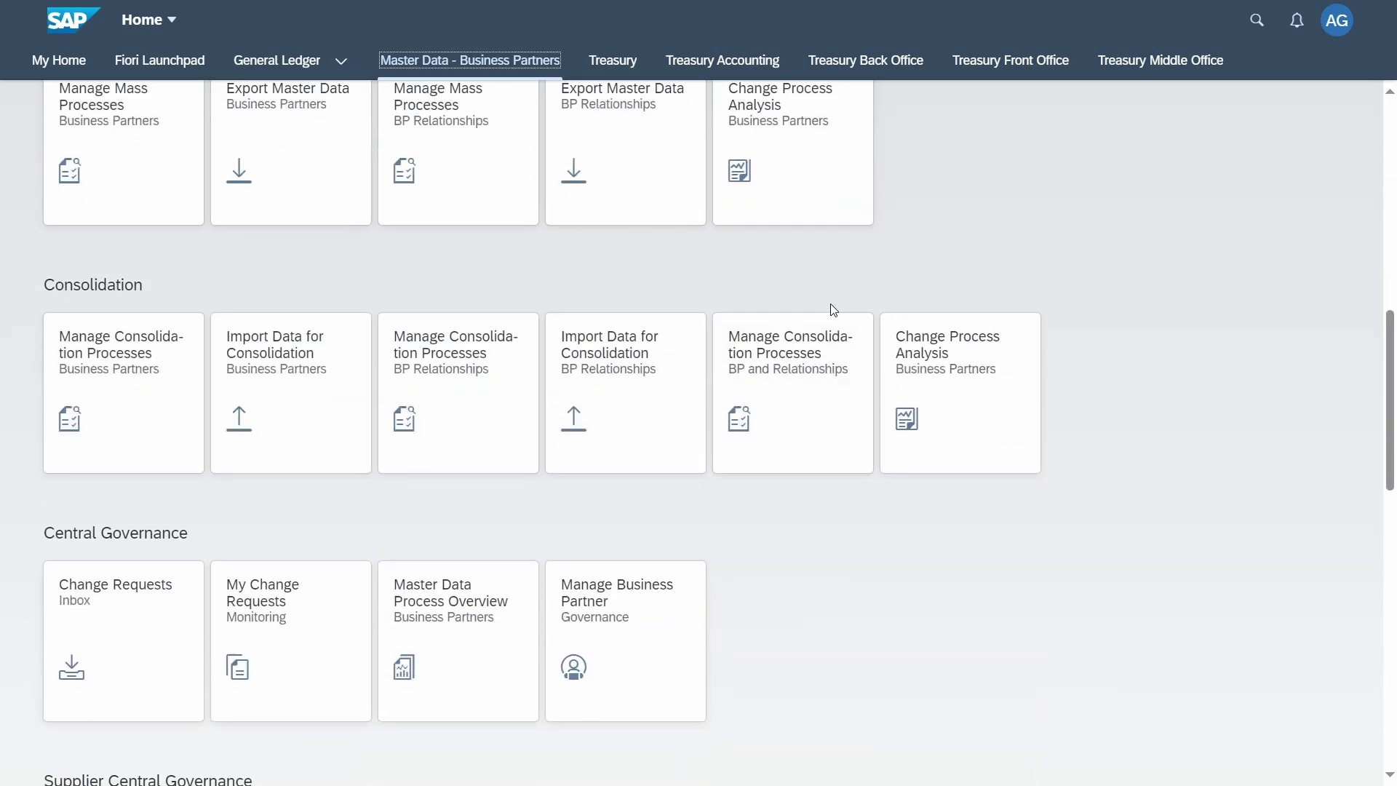
scroll(873, 321, "up", 10)
scroll(901, 329, "up", 1)
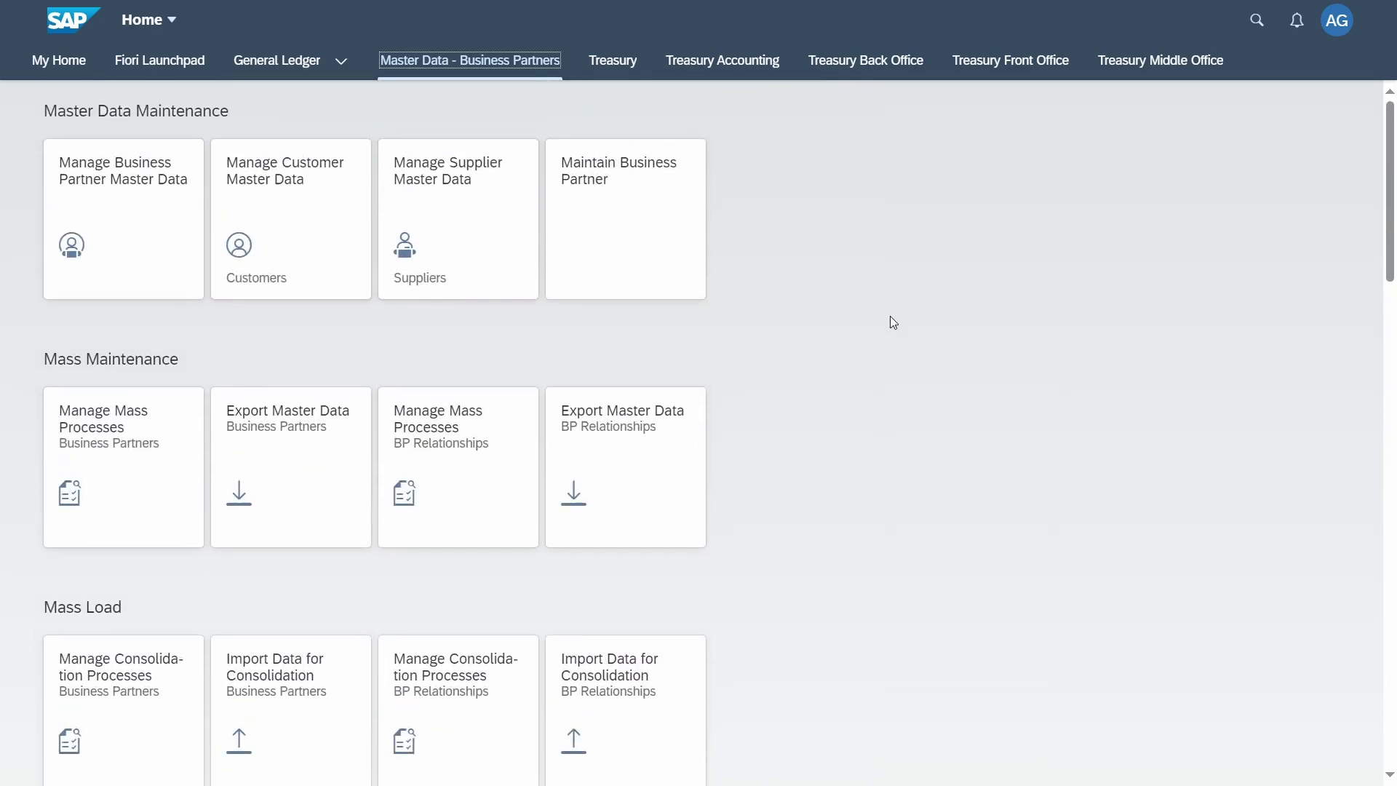
Browse the Spaces and Pages, User Activities and personalized search settings, then close Settings
left_click(1341, 38)
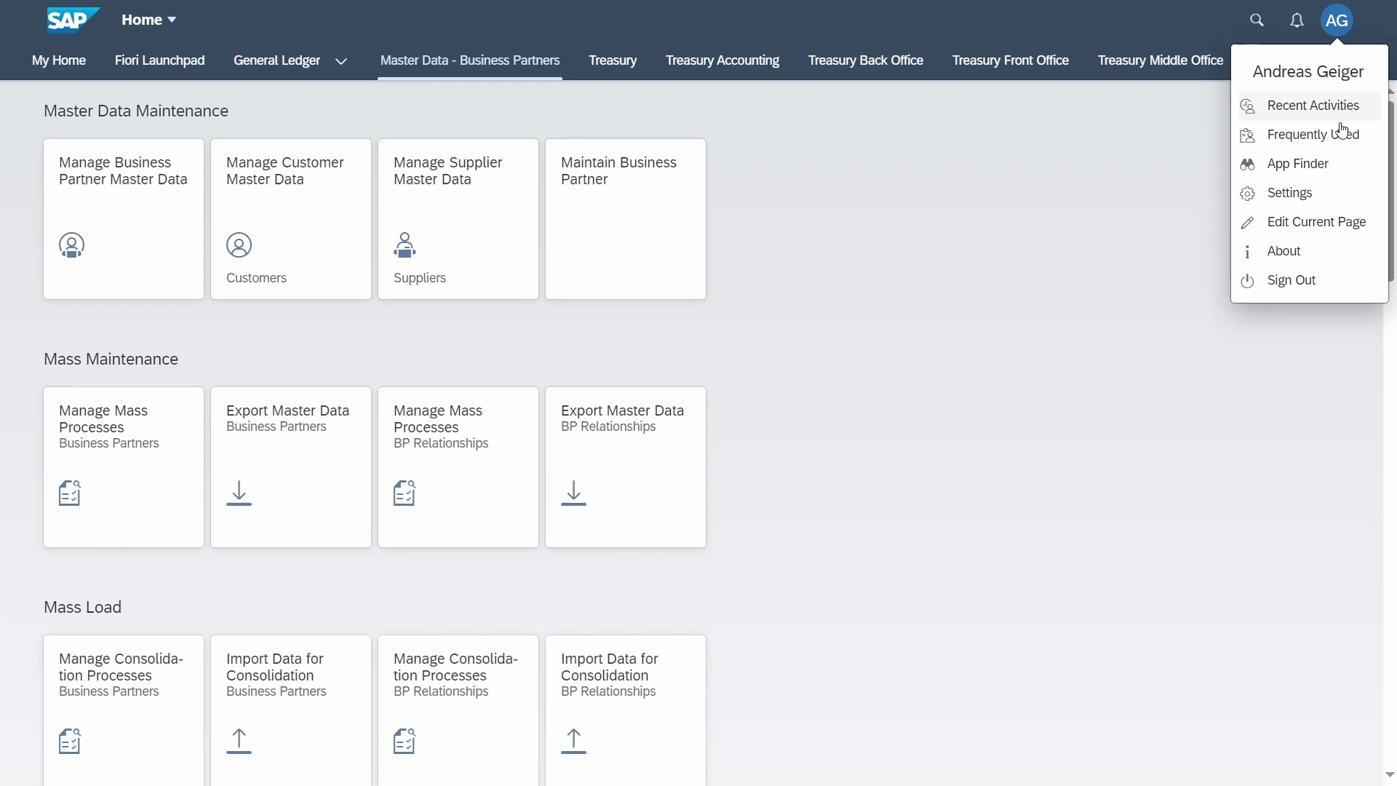
left_click(1310, 192)
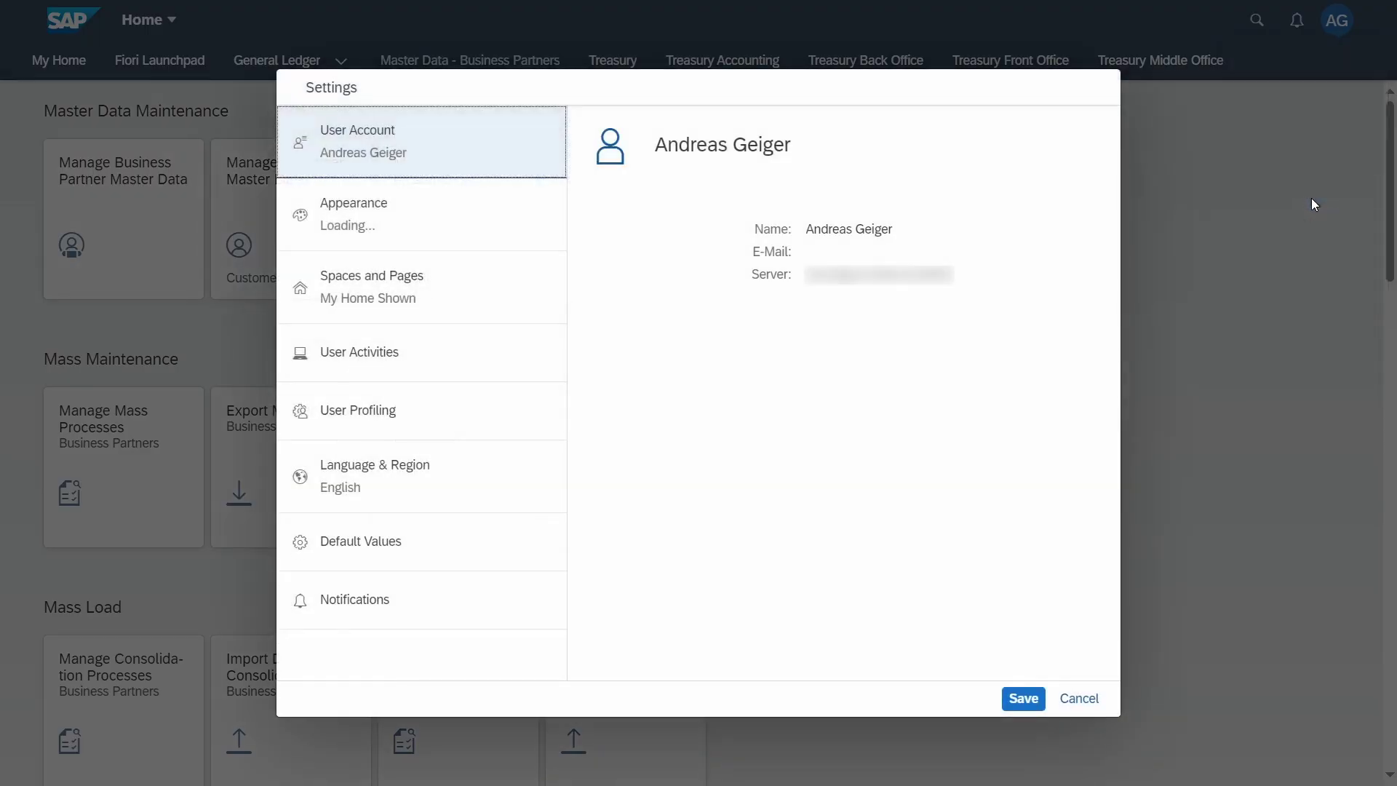
left_click(427, 304)
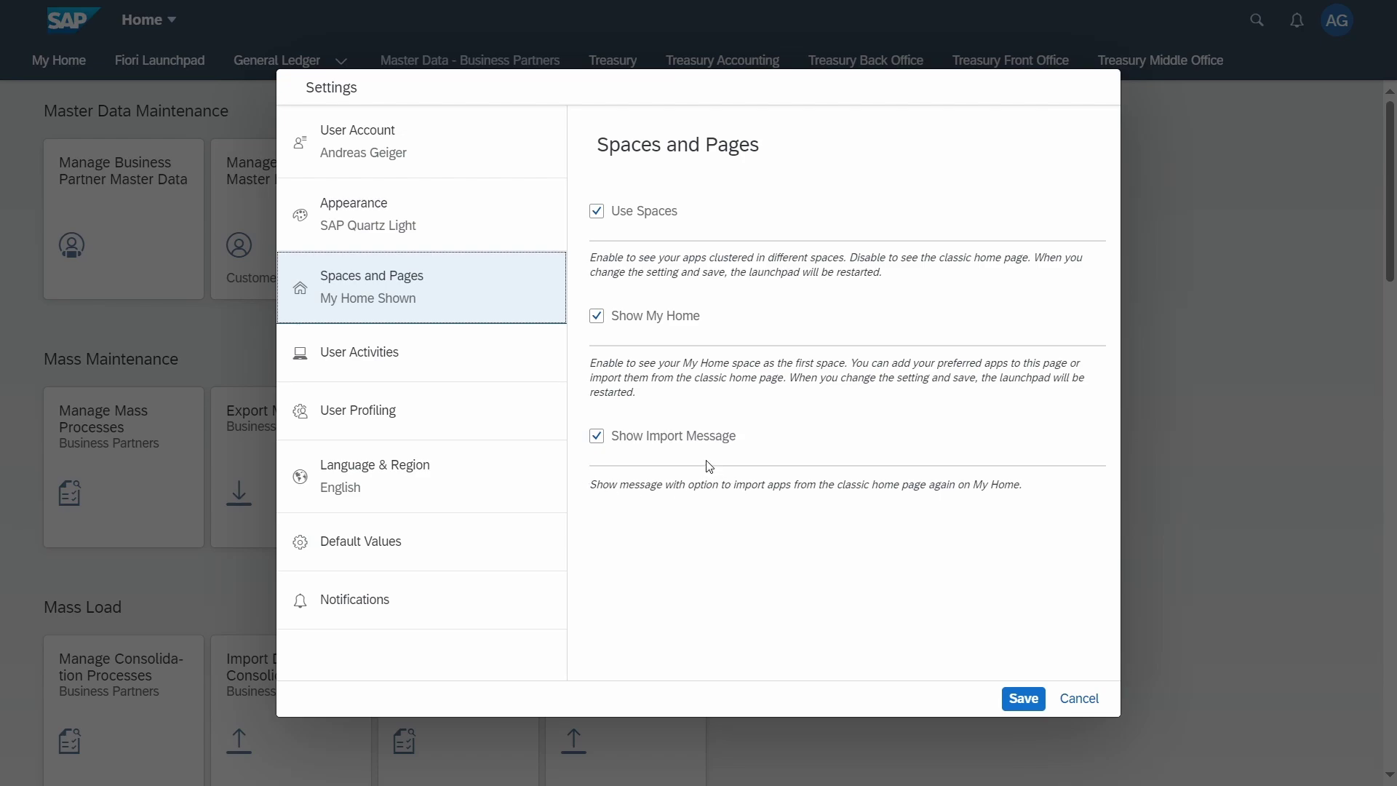
left_click(597, 211)
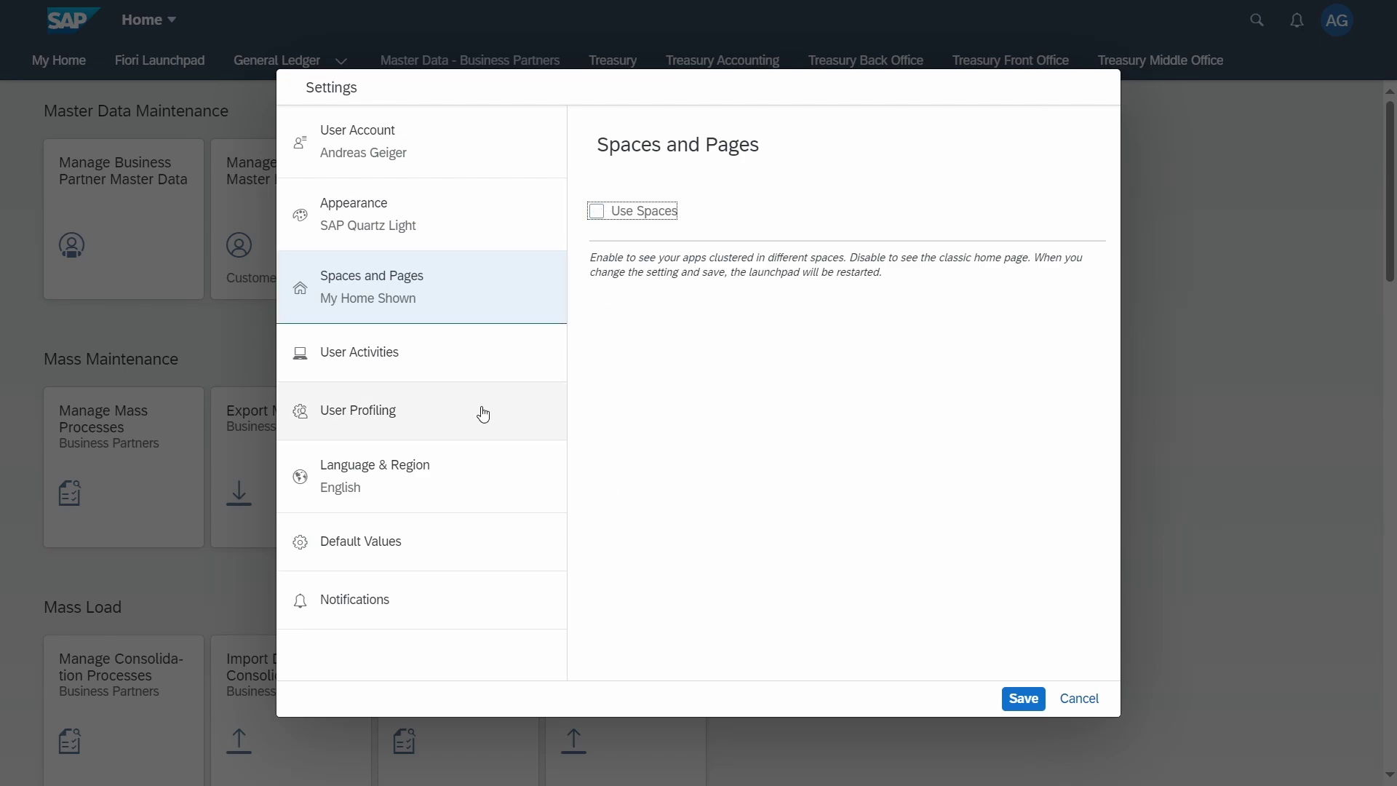
left_click(431, 362)
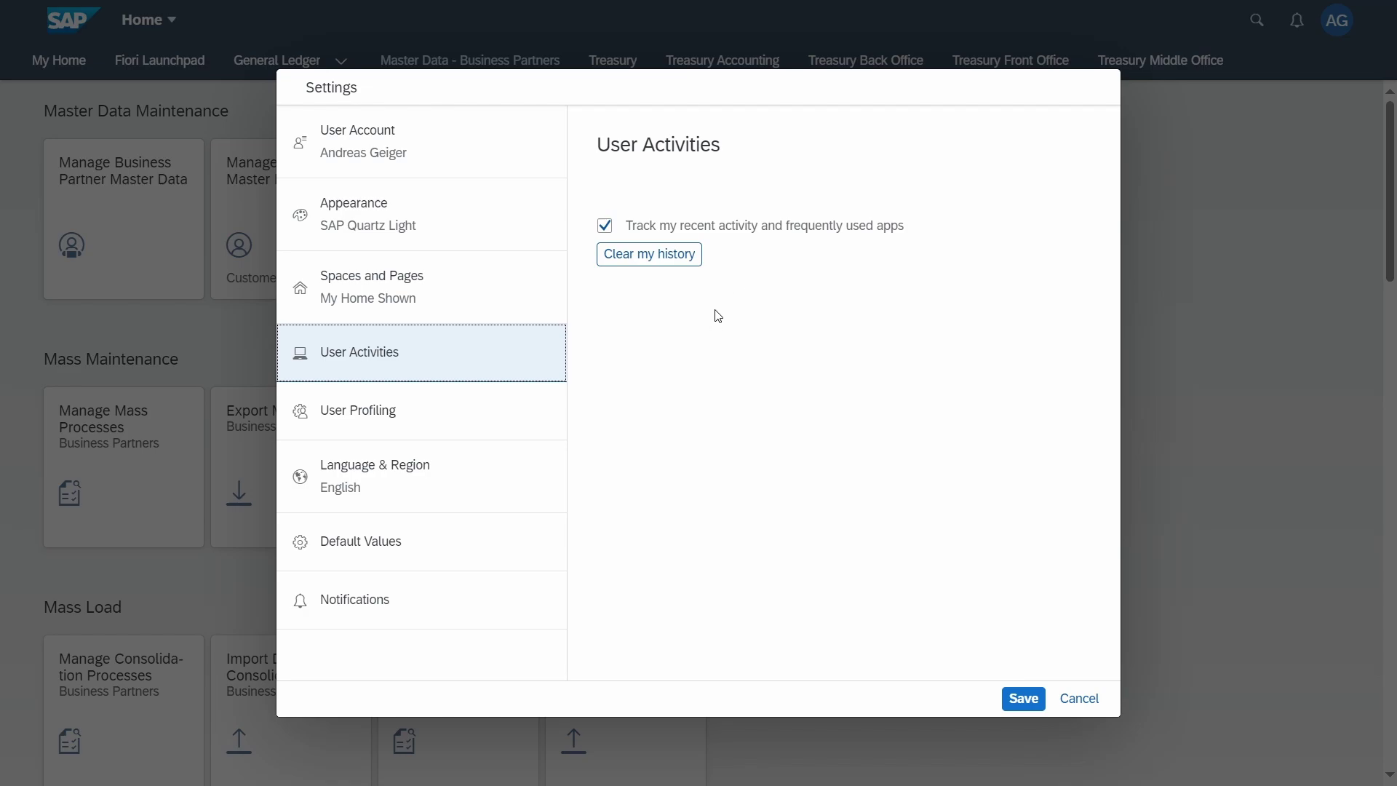
left_click(419, 424)
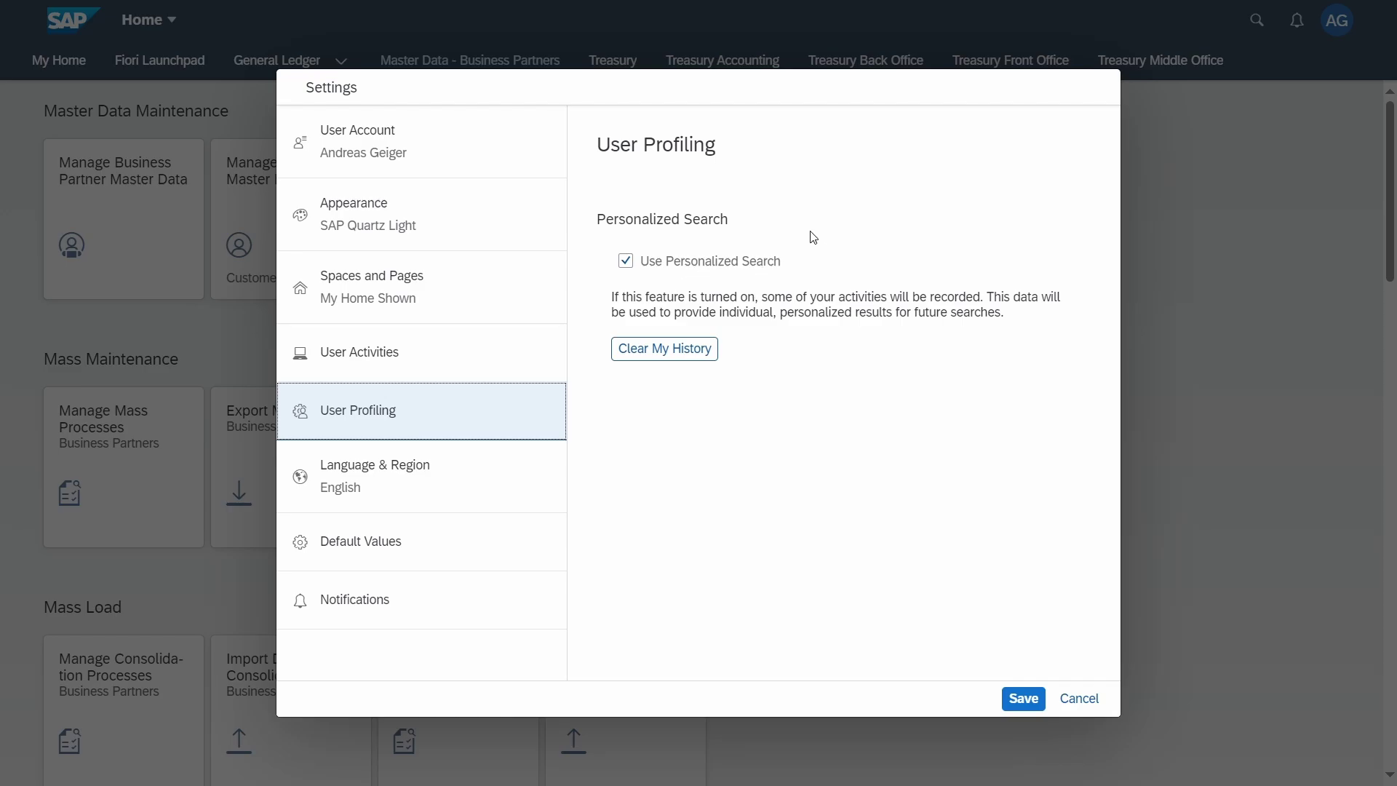
left_click(1079, 699)
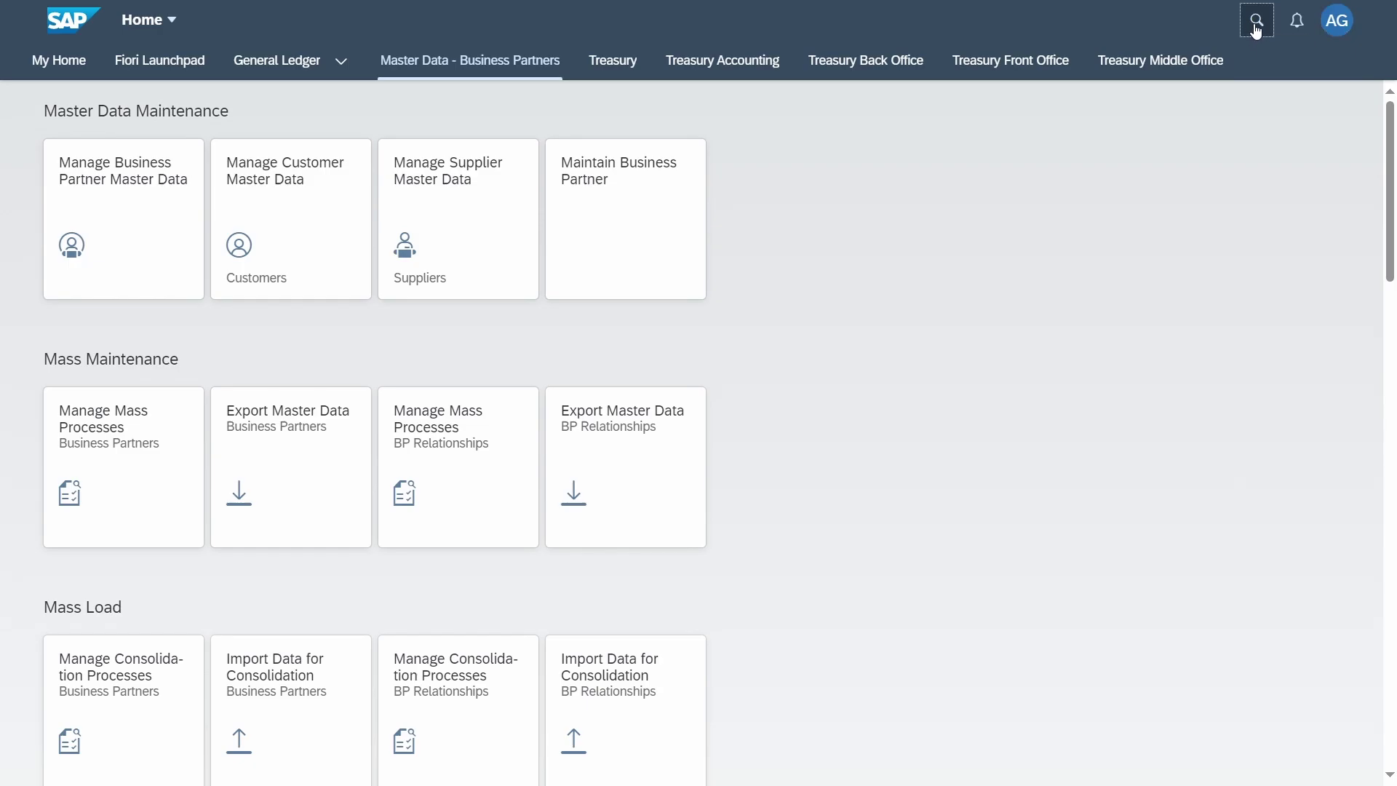
Change the search scope from Apps to All, then bring up the AG user menu
left_click(1254, 22)
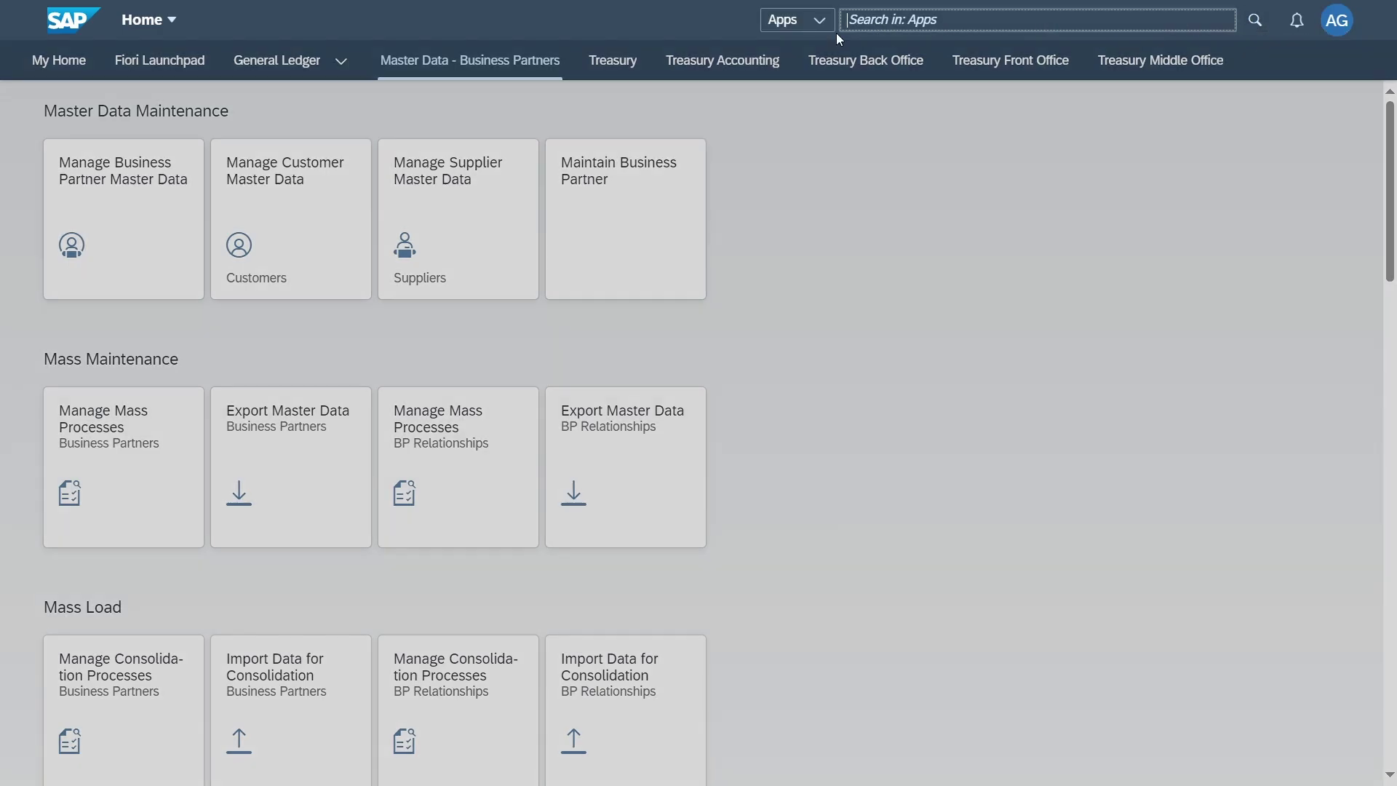
left_click(819, 21)
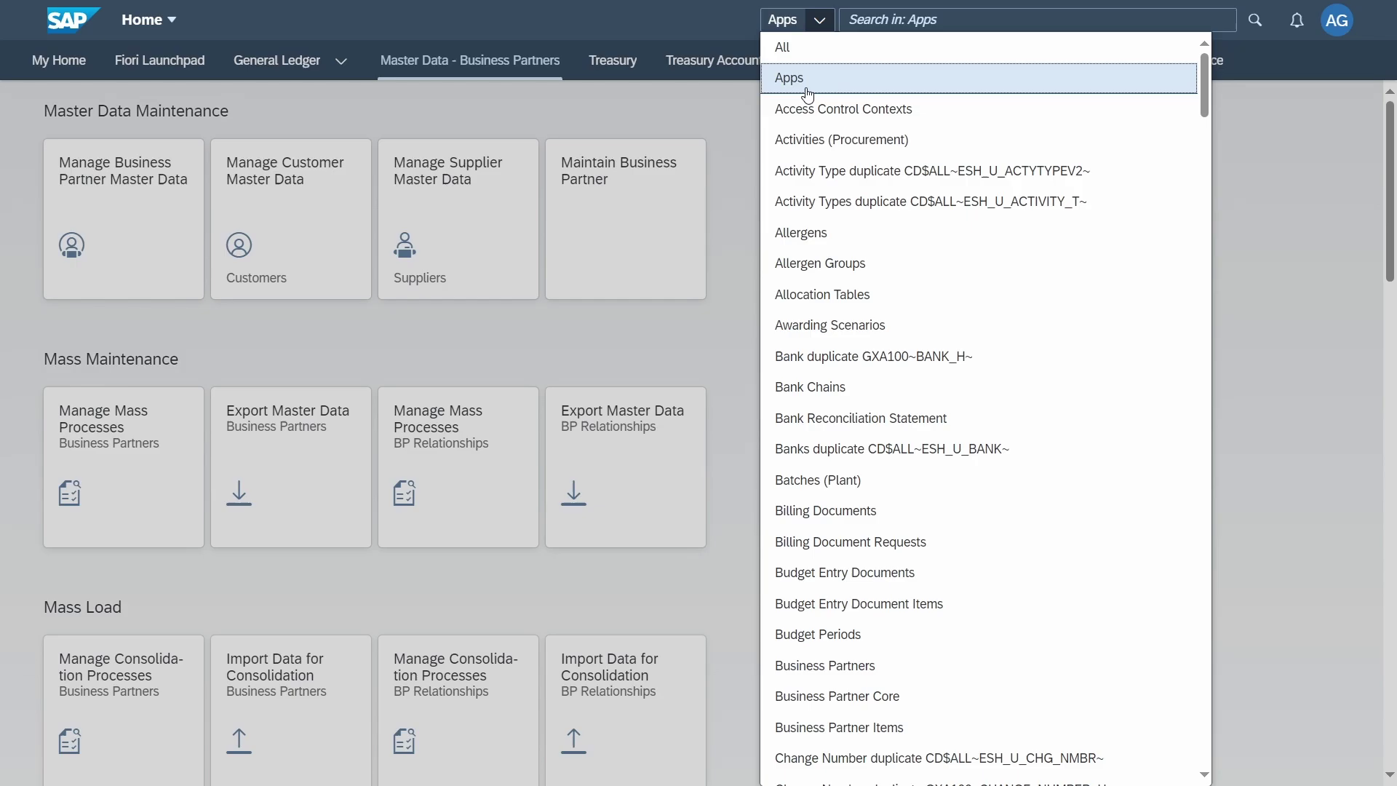
left_click(835, 48)
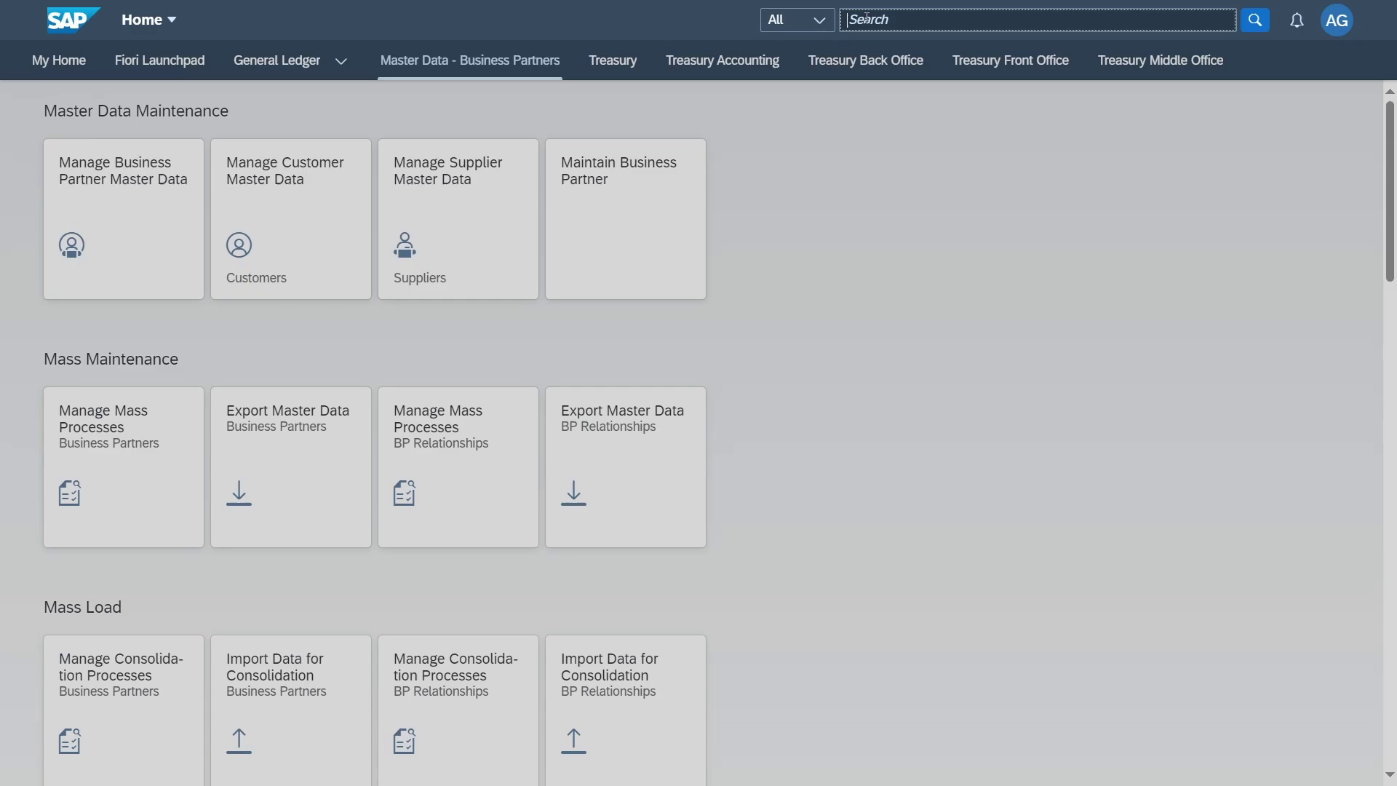
left_click(1339, 22)
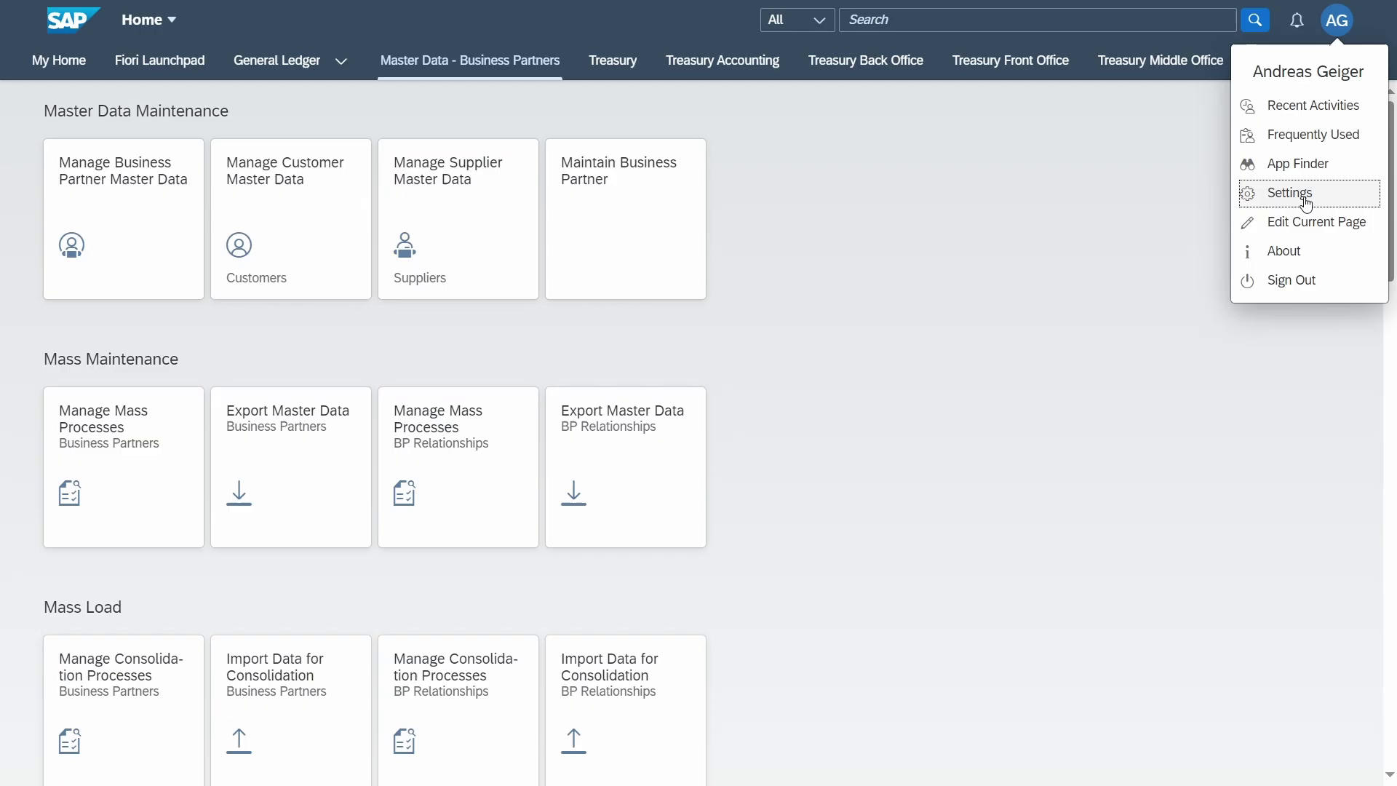
Open Settings and page through User Activities, User Profiling, Language & Region and Default Values
left_click(1307, 195)
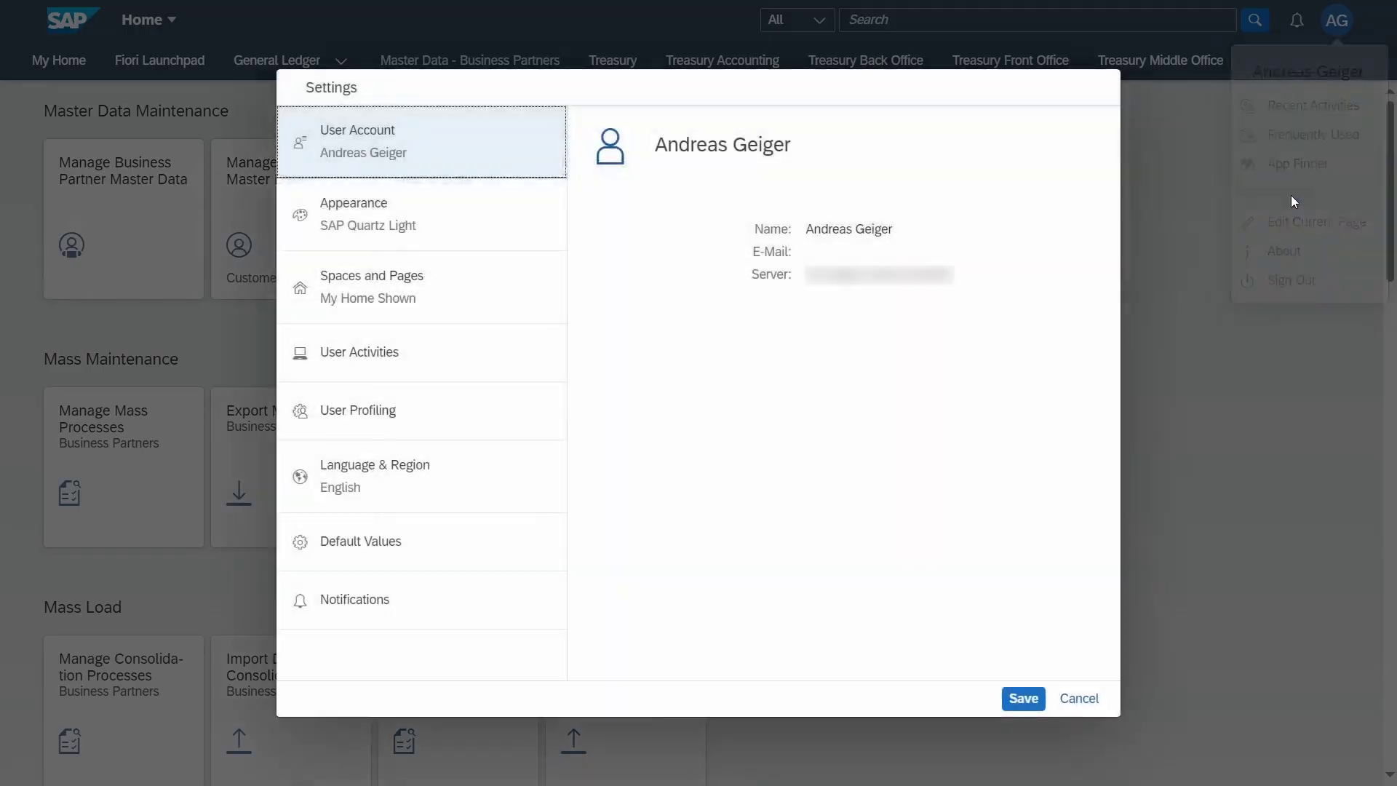
left_click(393, 353)
left_click(395, 427)
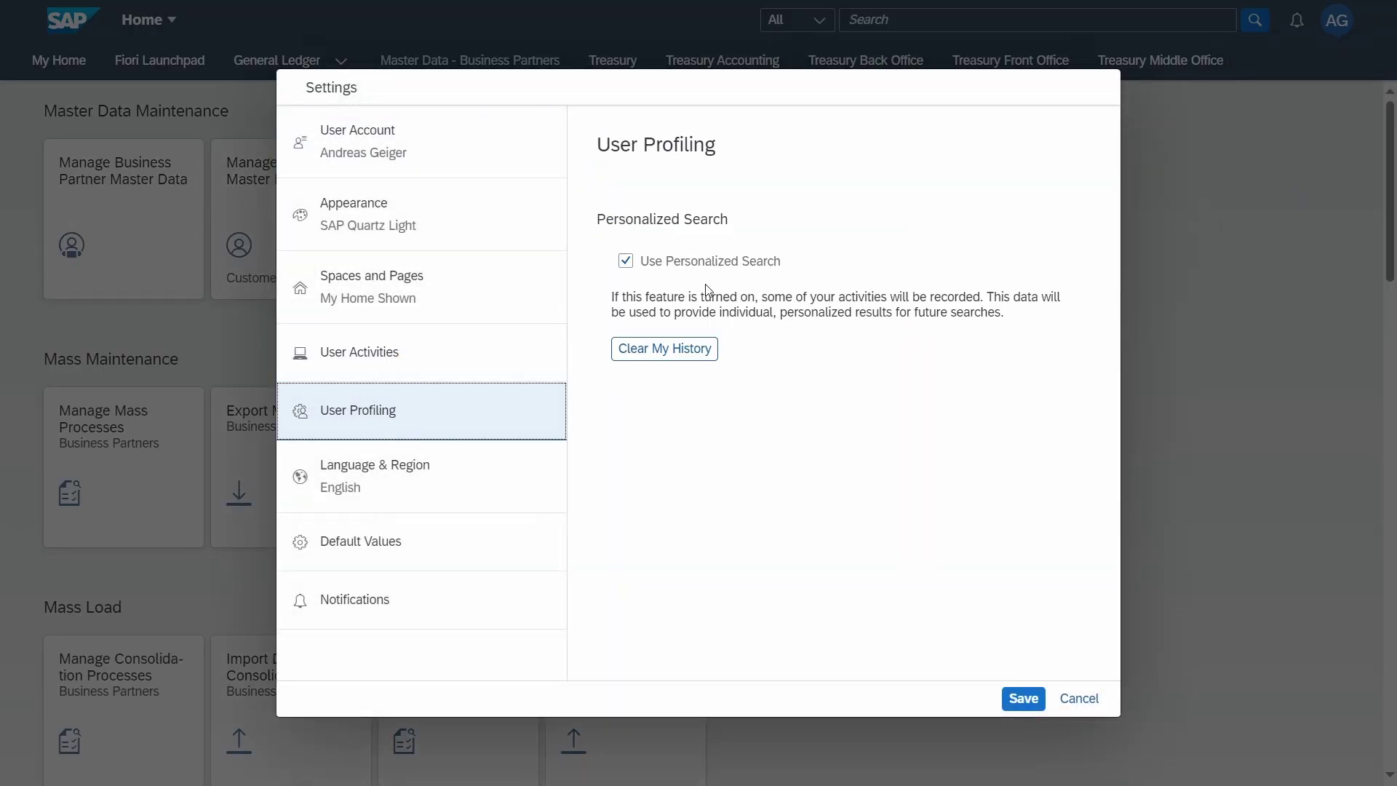
left_click(420, 471)
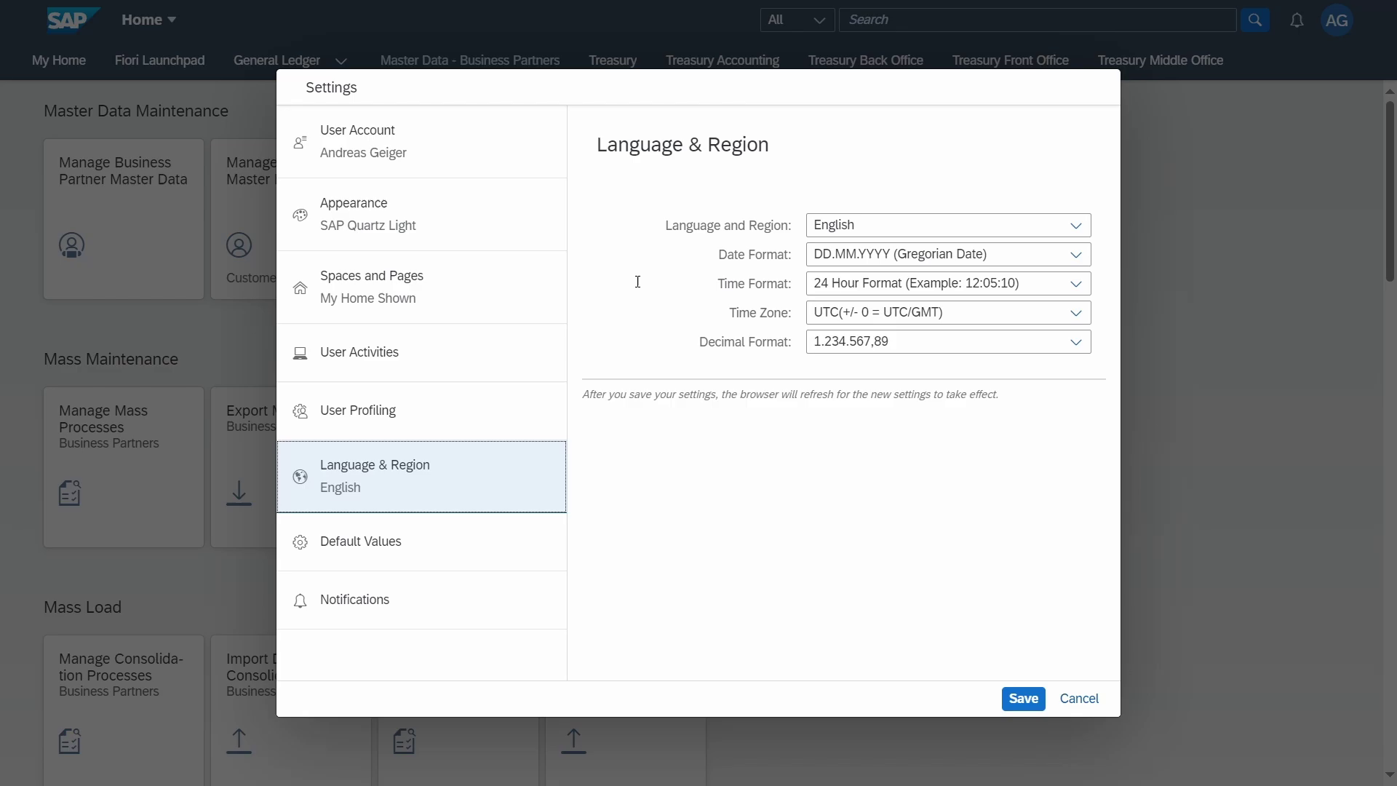
left_click(477, 564)
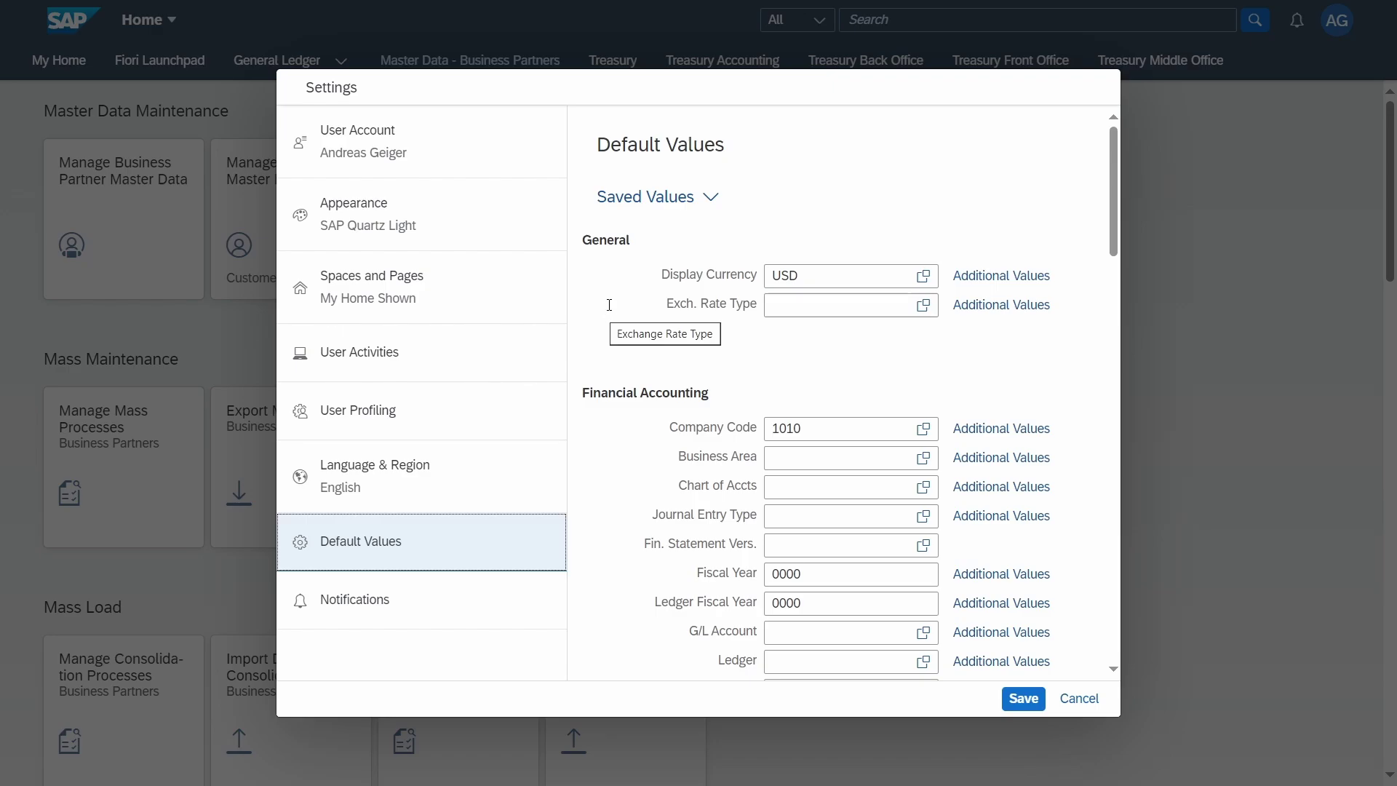
Inspect the saved default-value views list and scroll through the Default Values page
left_click(711, 197)
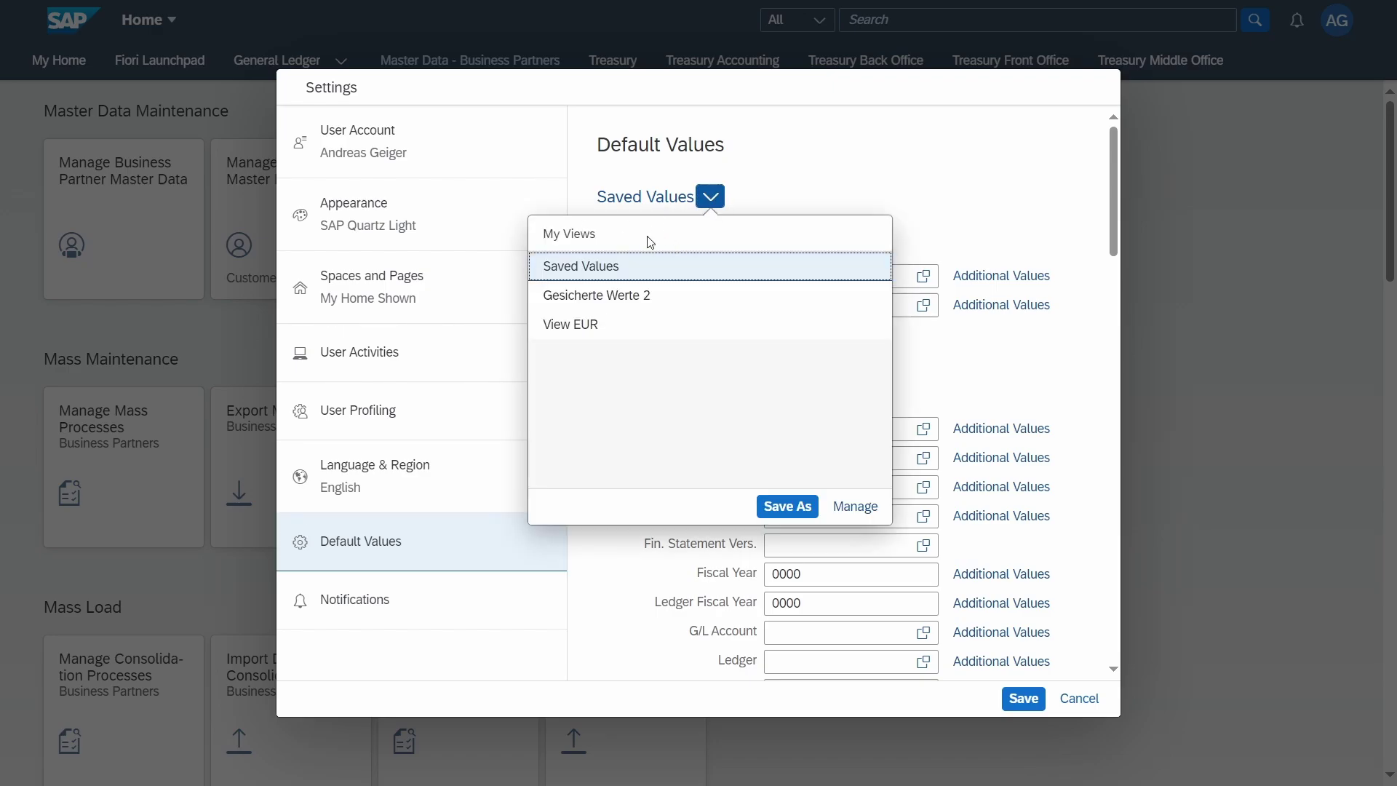
left_click(778, 182)
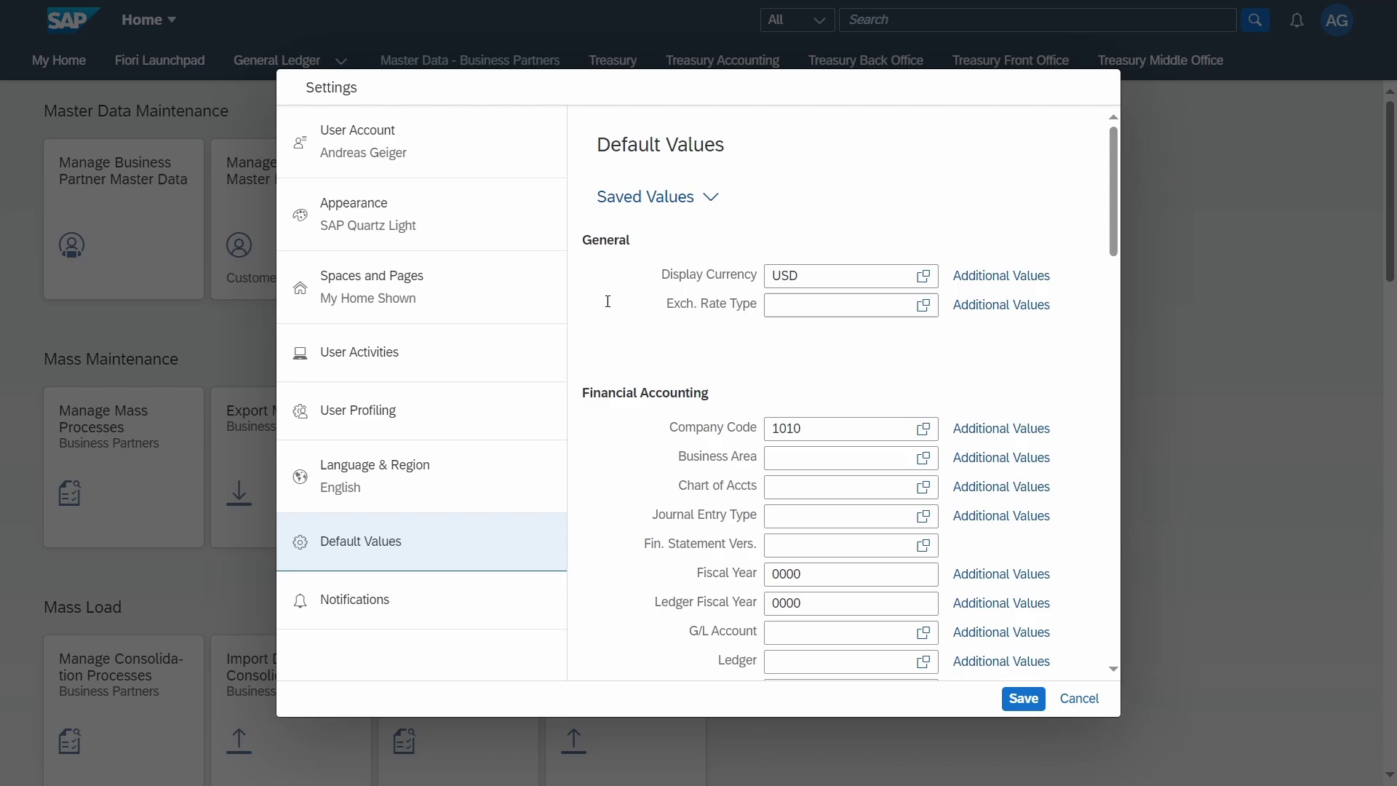
scroll(607, 306, "down", 20)
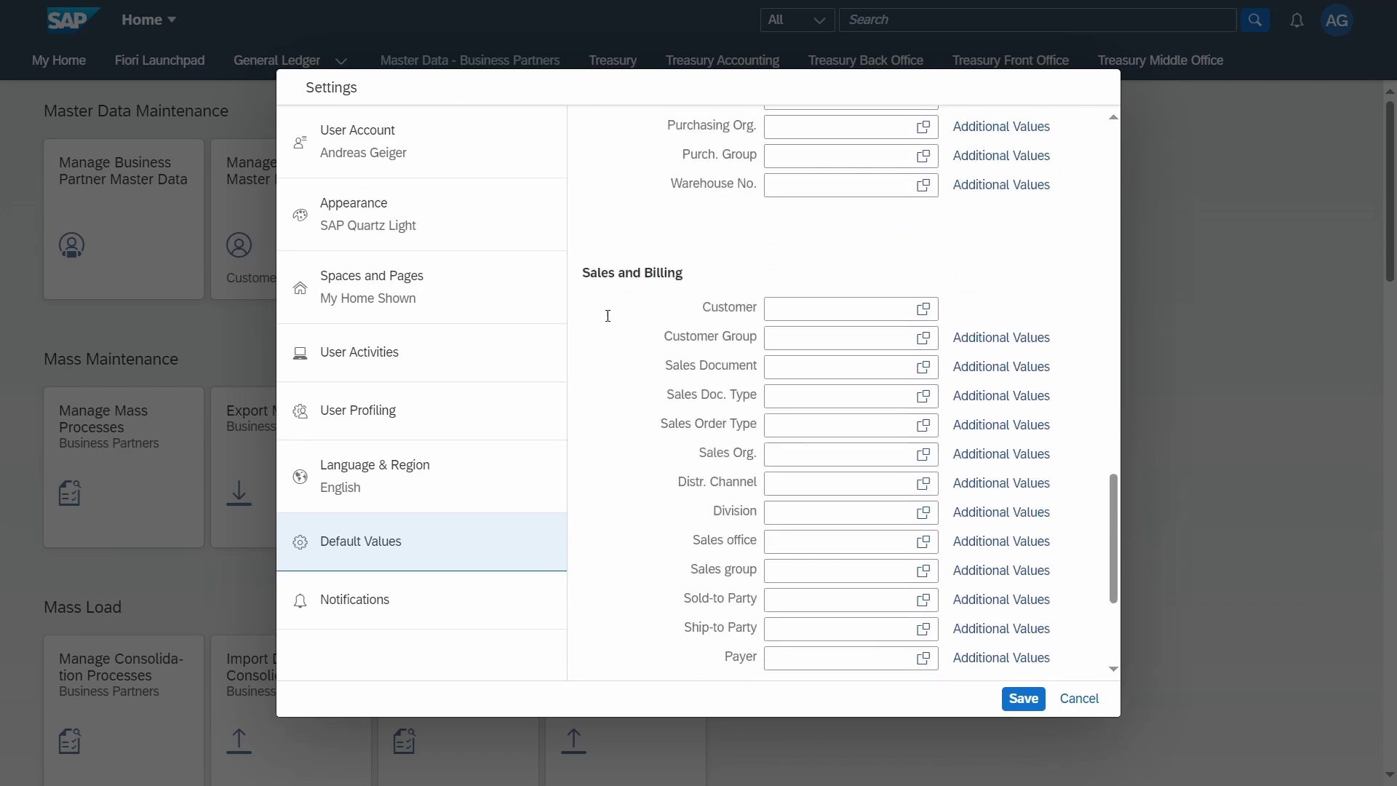
scroll(607, 315, "up", 15)
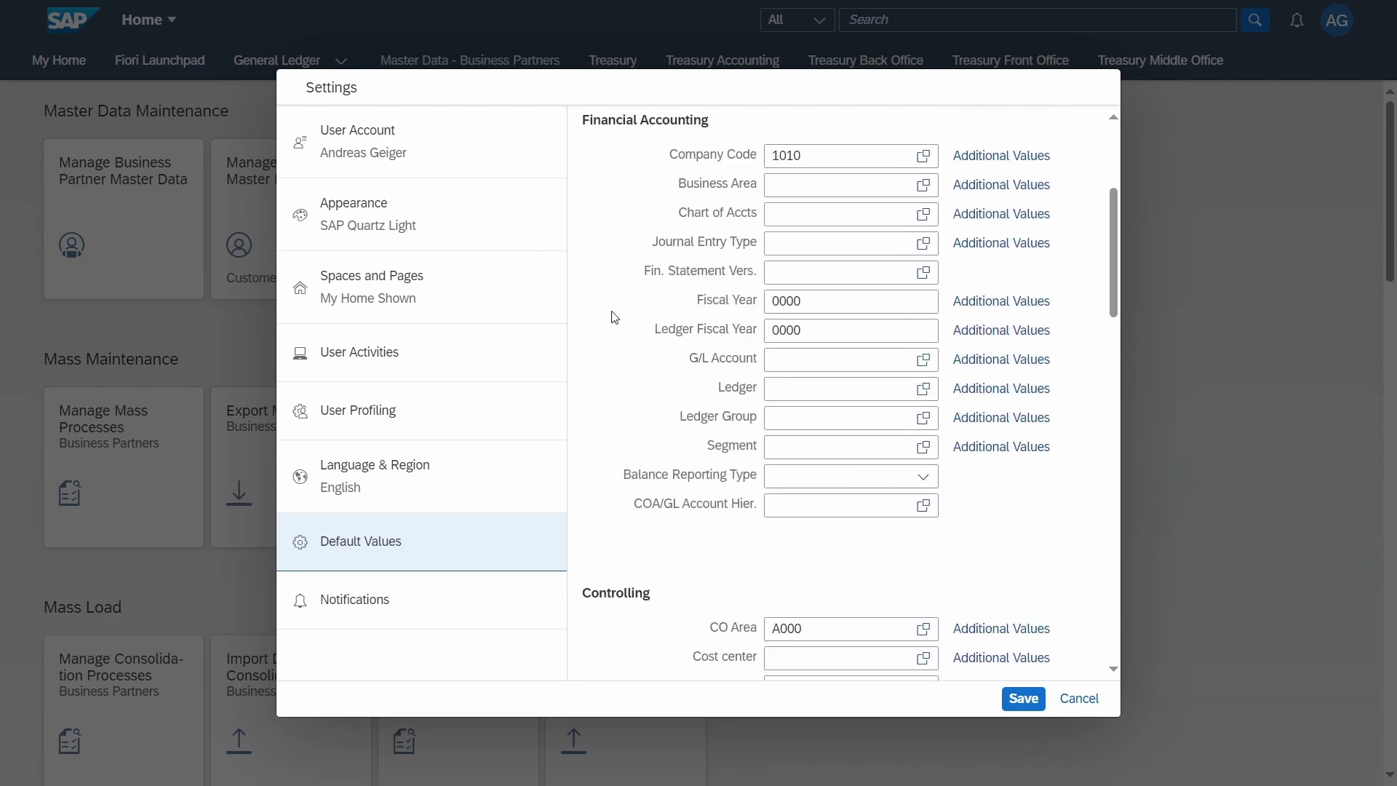
scroll(611, 317, "up", 4)
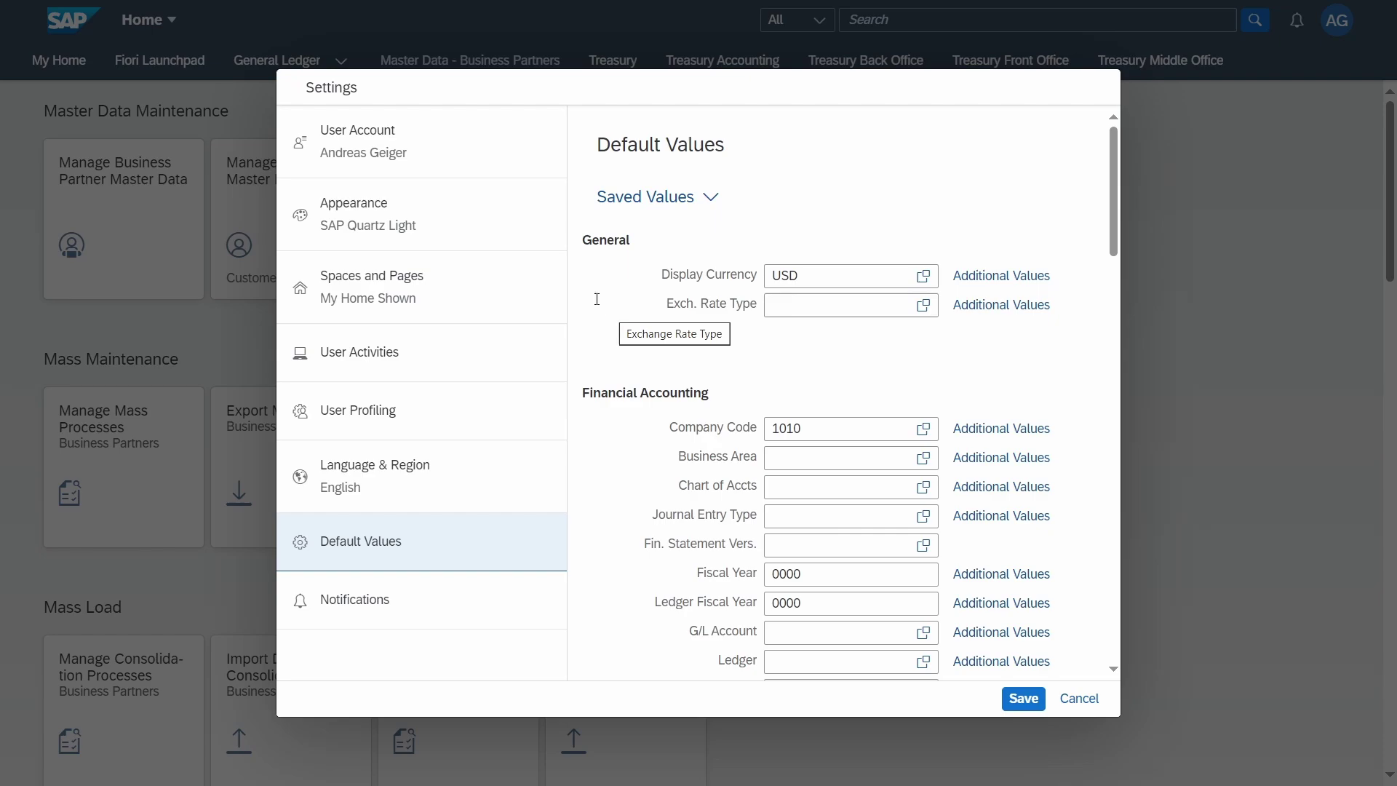
View the Notifications settings, cancel Settings without saving, and reopen the user menu
left_click(434, 608)
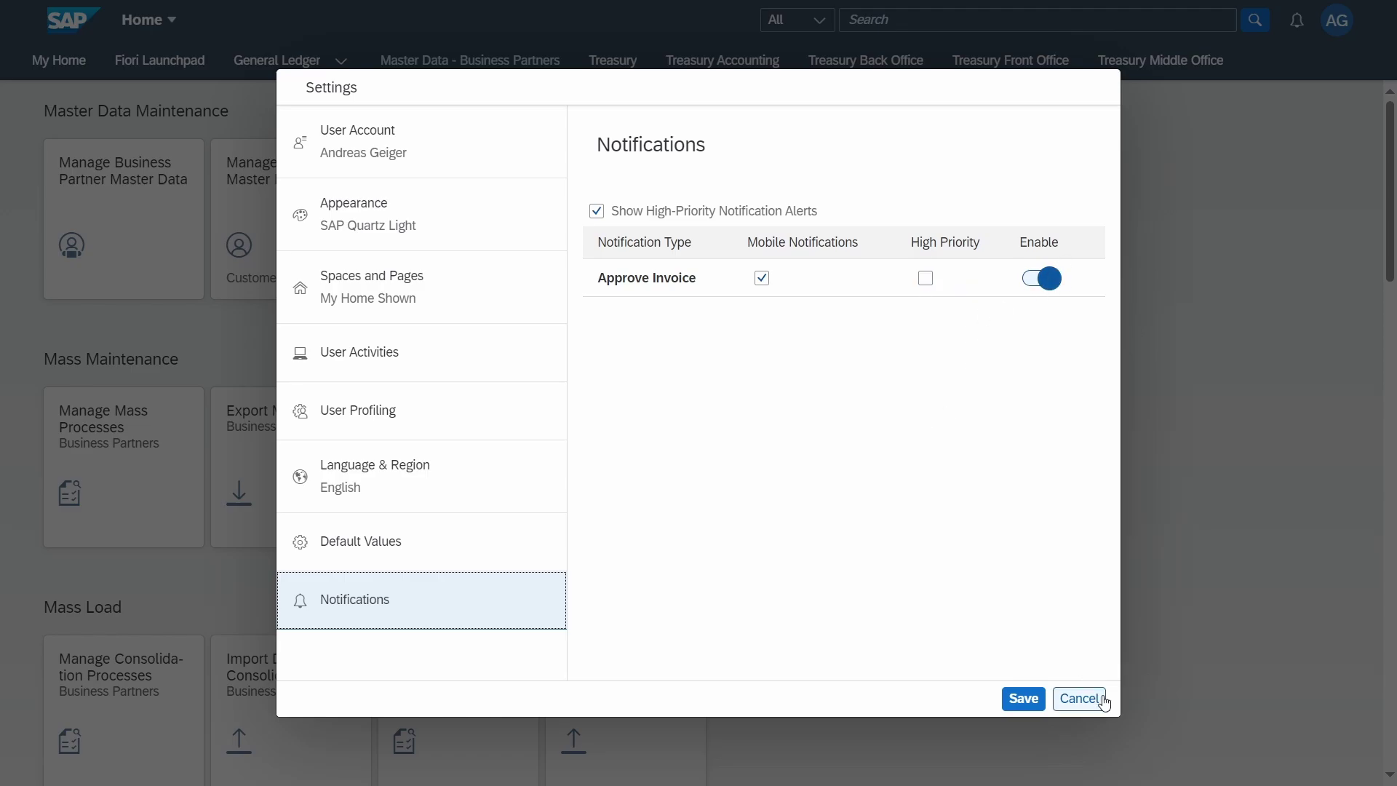
left_click(1079, 699)
left_click(1336, 32)
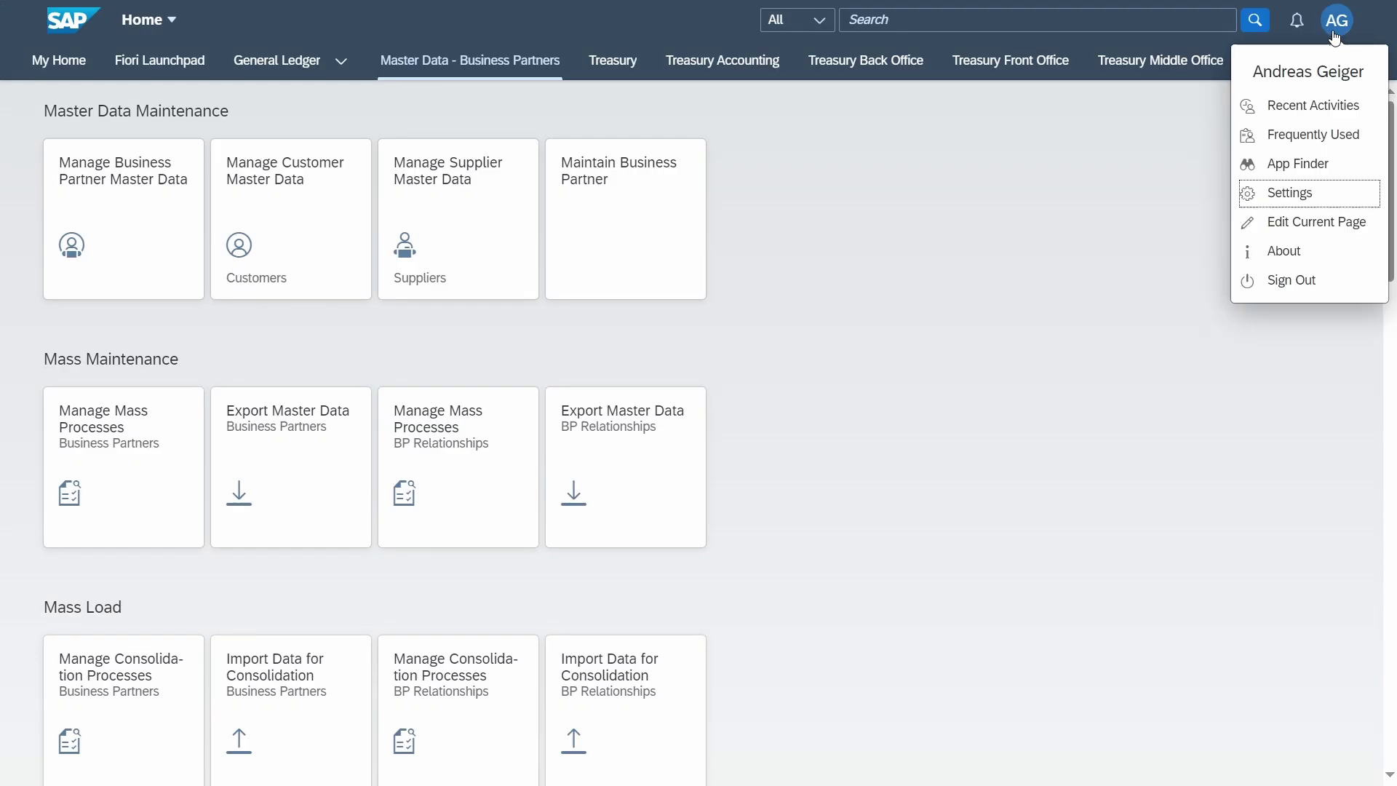
Enter and exit edit mode on the current page, then go to My Home and open the user menu
left_click(1297, 234)
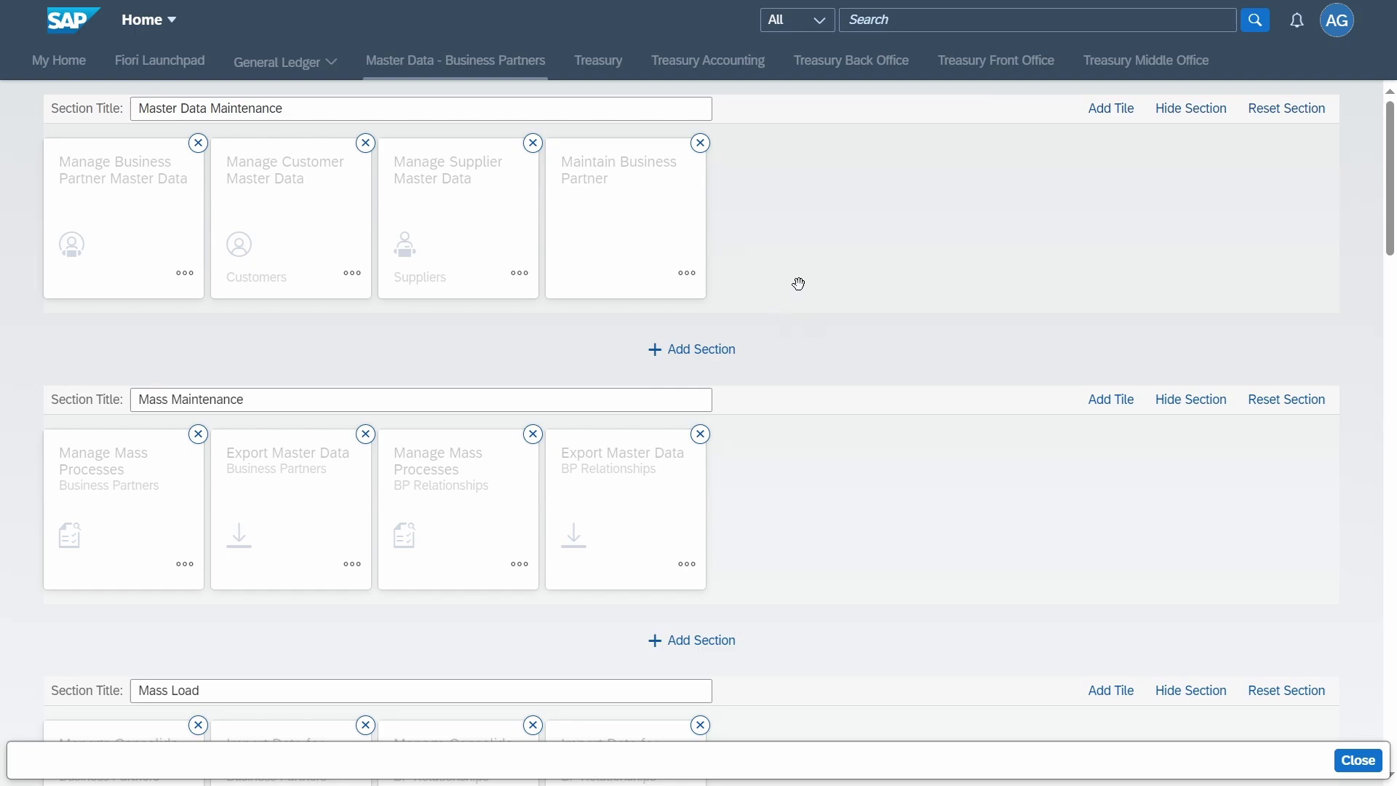
left_click(1339, 29)
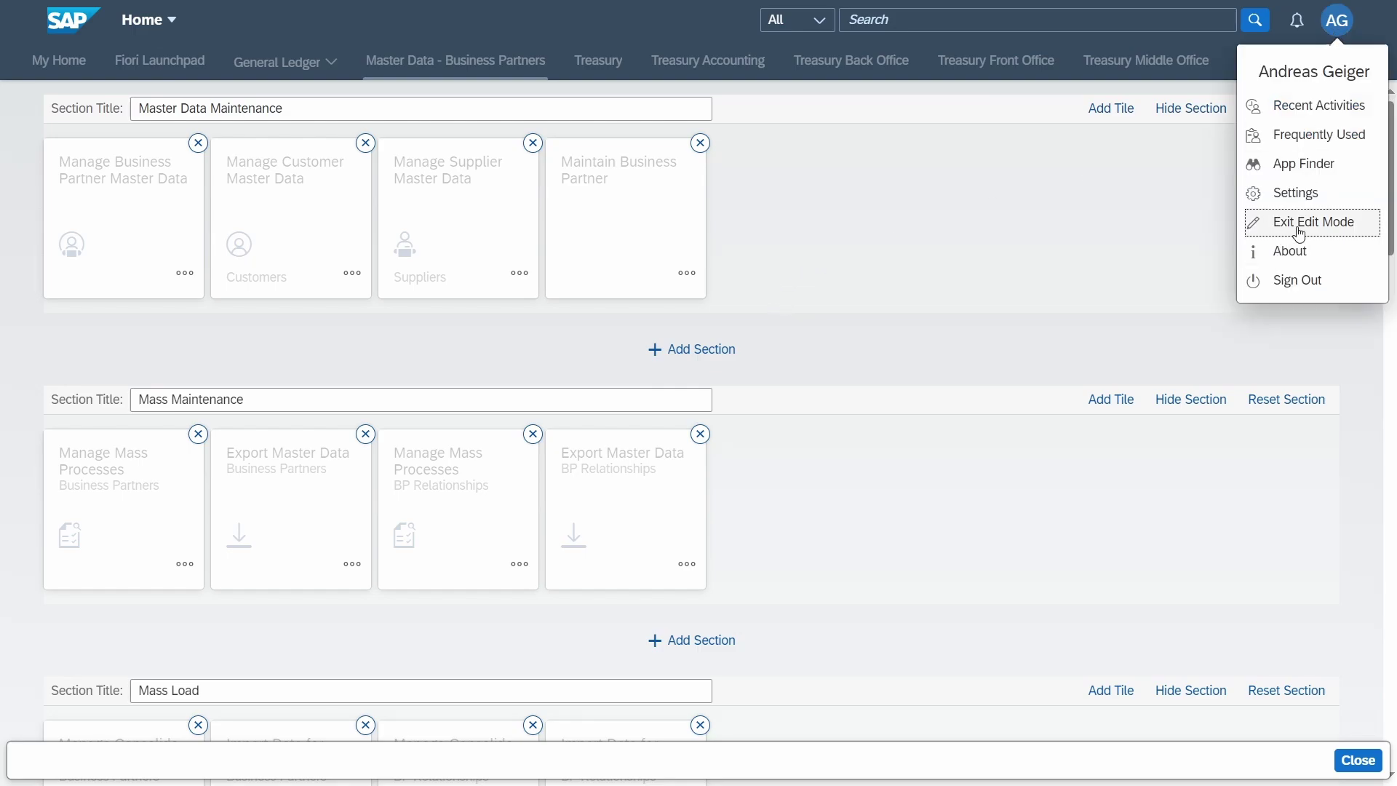
left_click(1299, 232)
left_click(1321, 28)
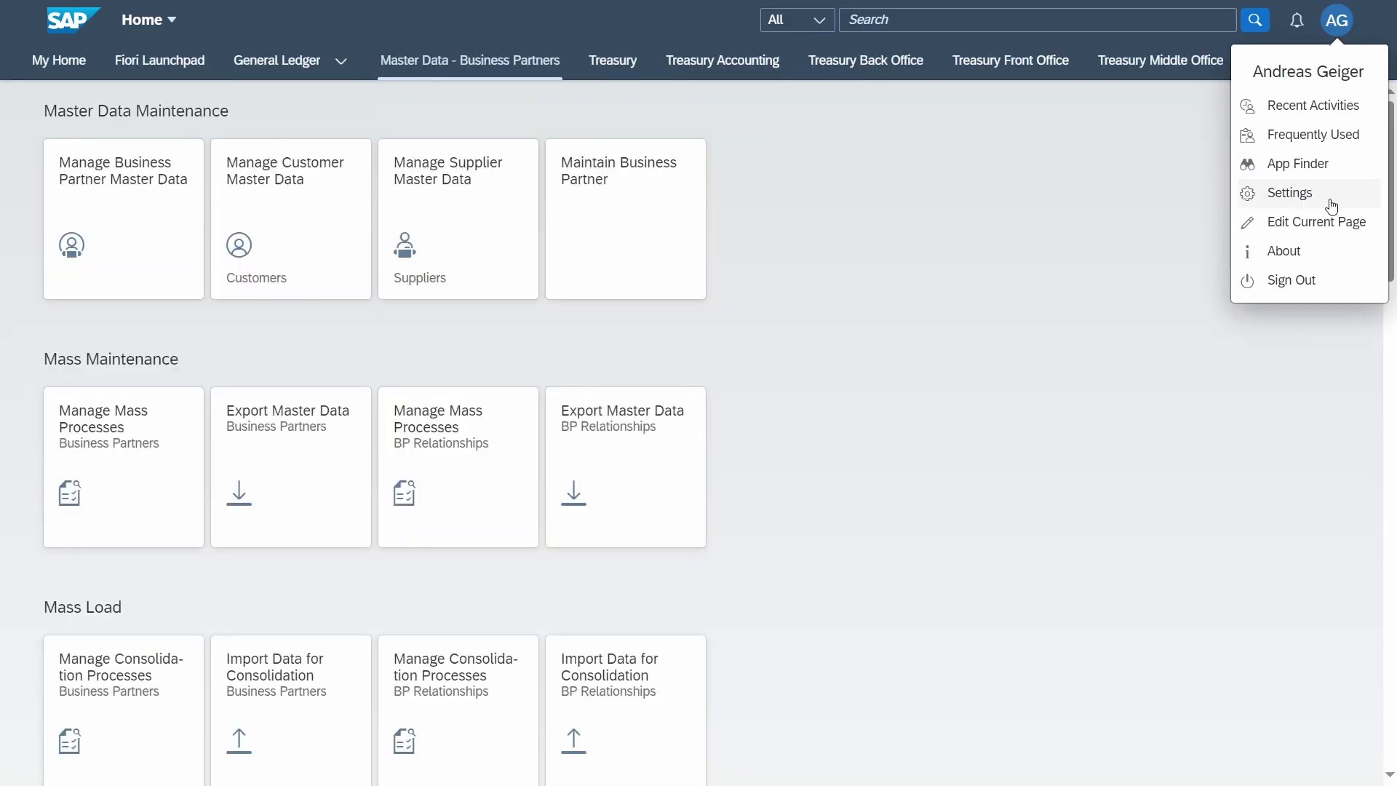
left_click(1301, 227)
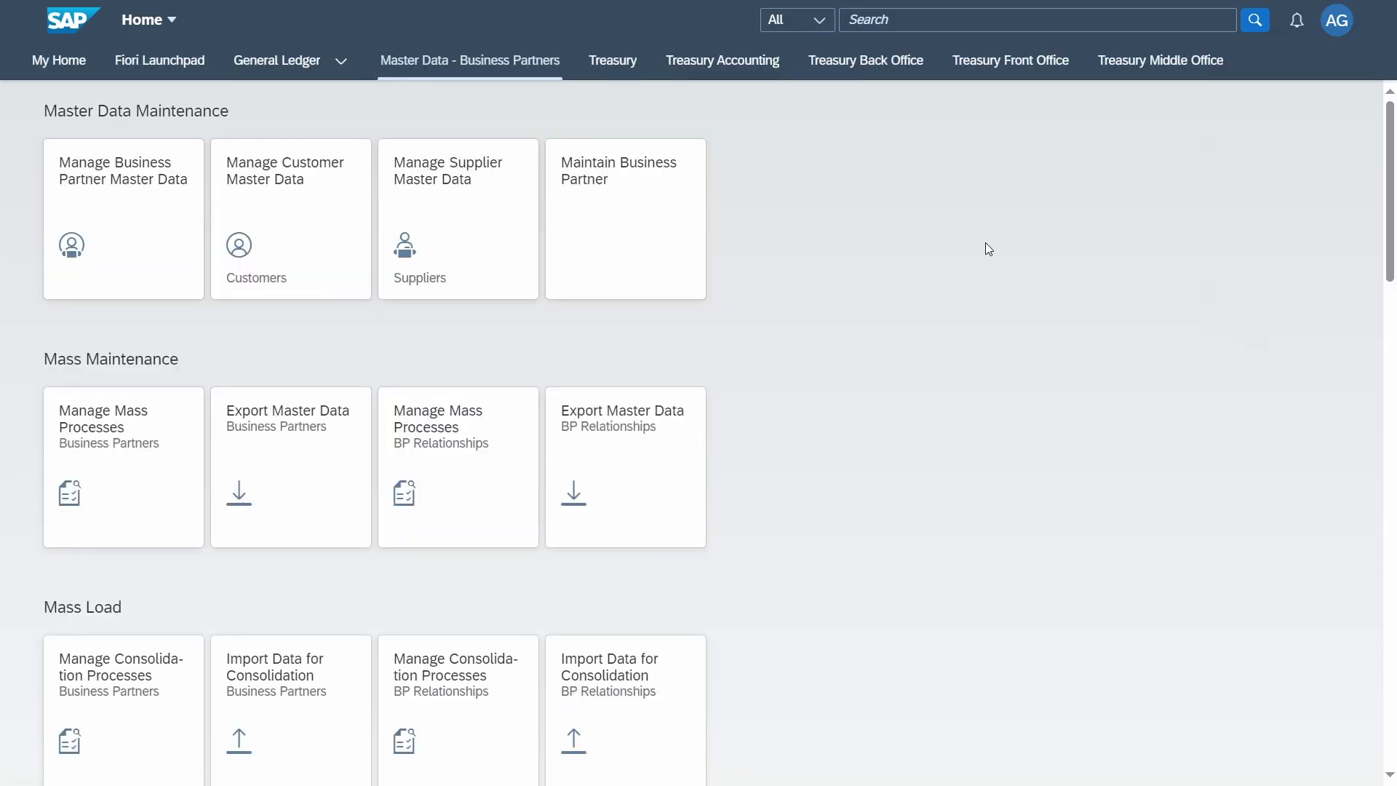
left_click(29, 60)
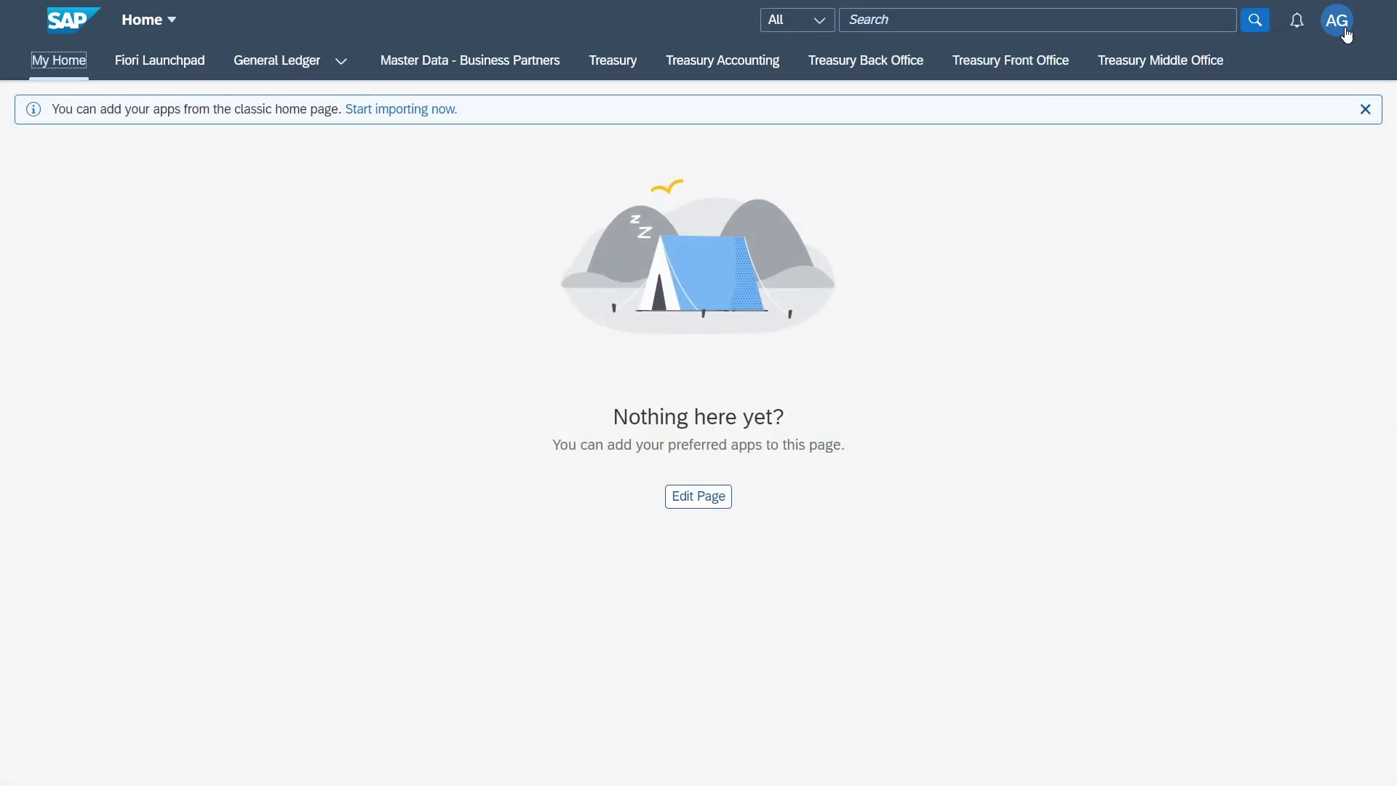
left_click(1337, 20)
Uncheck Use Spaces under Spaces and Pages, save, and close the classic home edit bar
left_click(1325, 193)
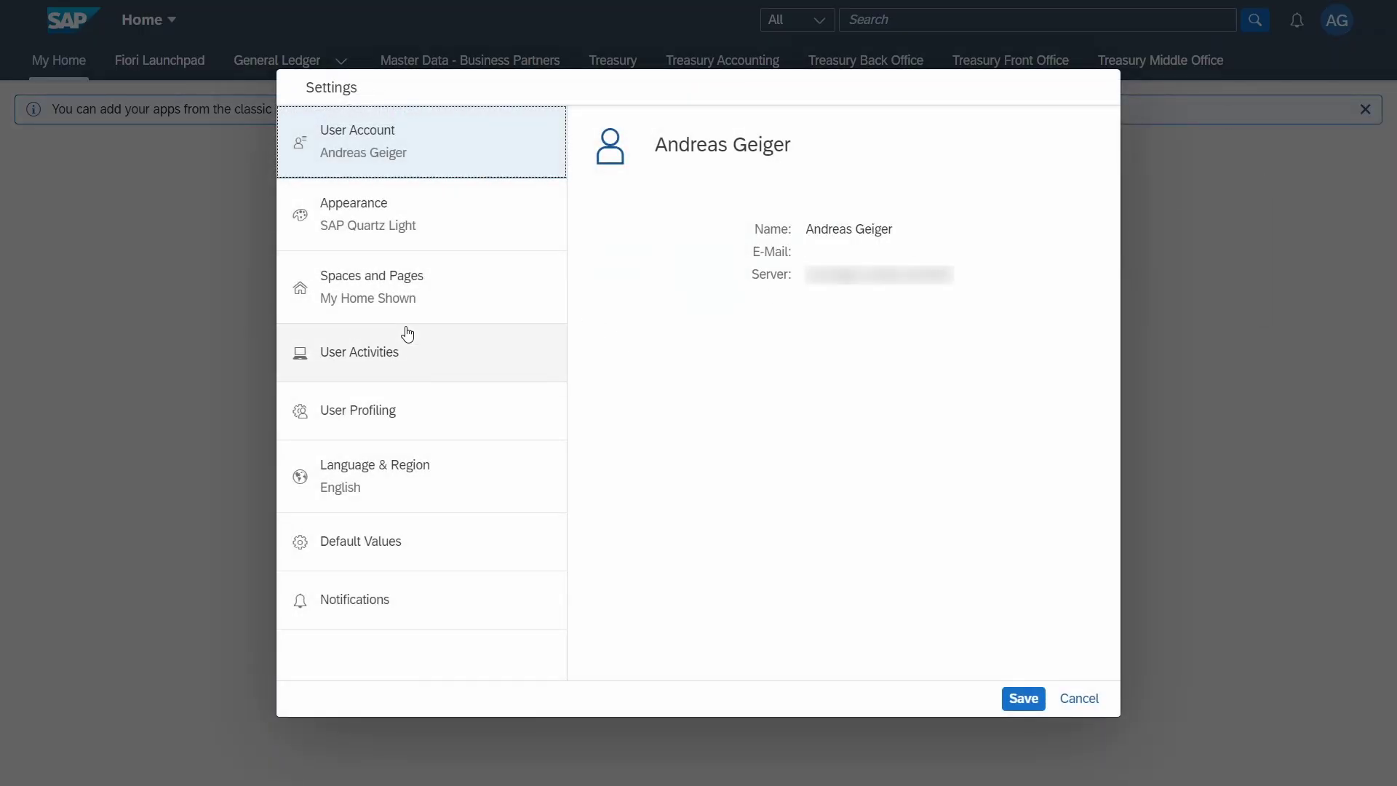
left_click(393, 291)
left_click(597, 211)
left_click(1018, 692)
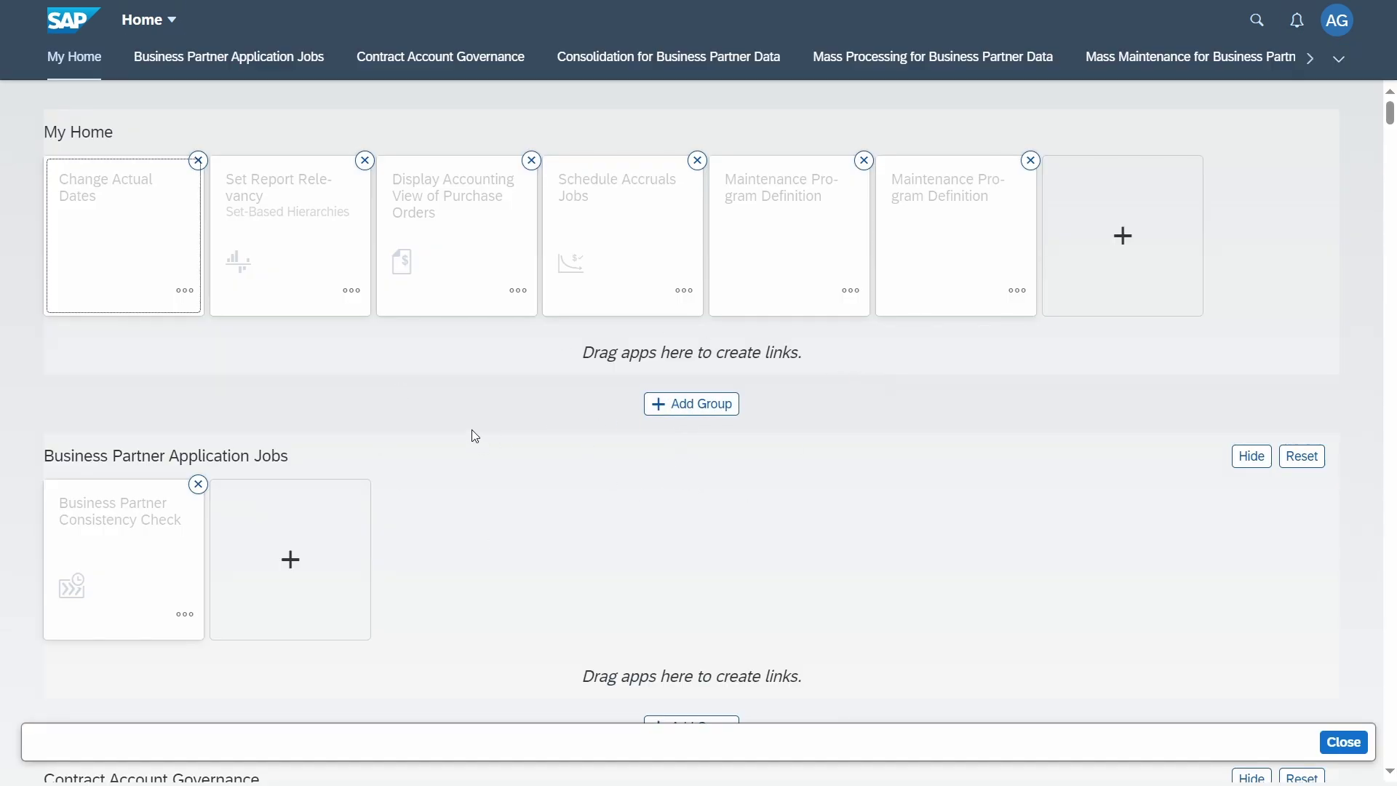
left_click(1331, 743)
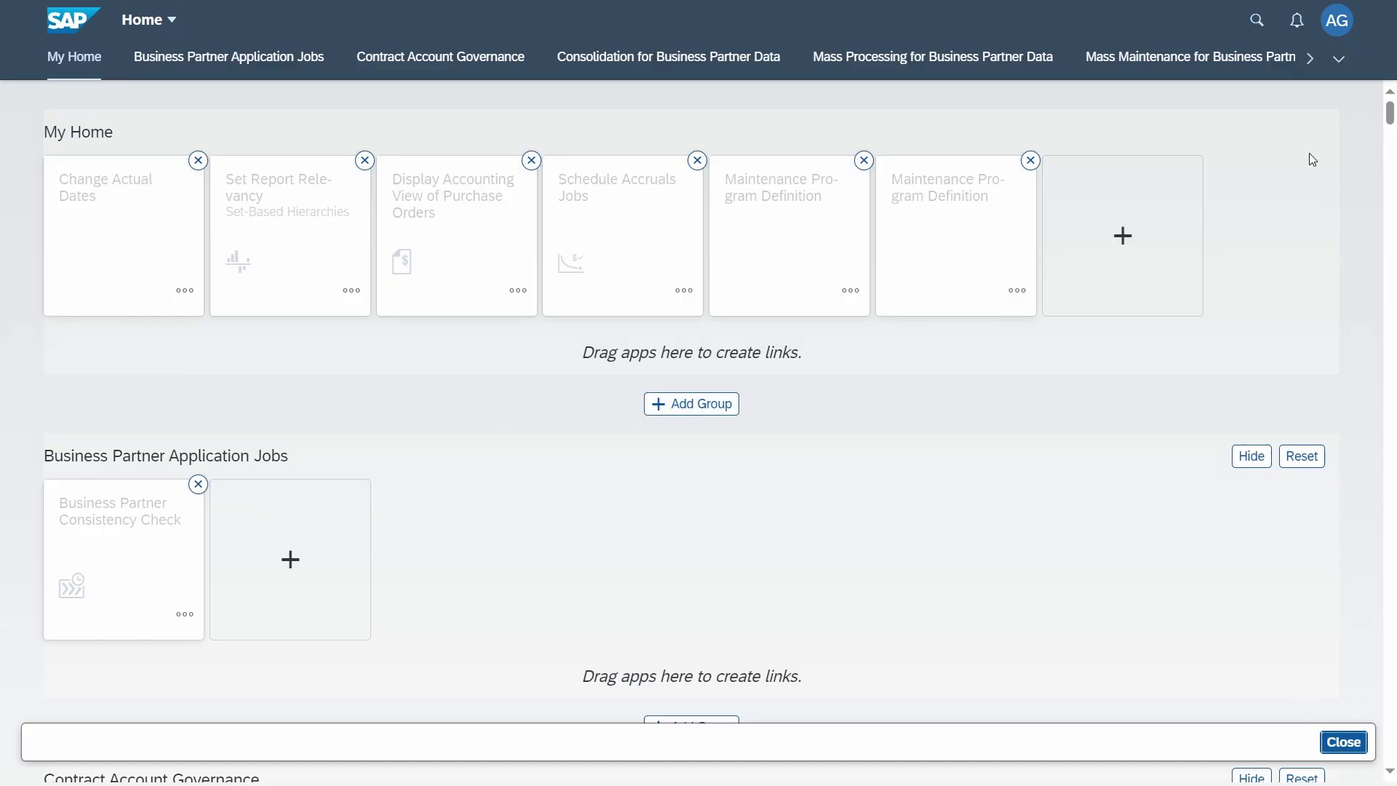
left_click(1336, 17)
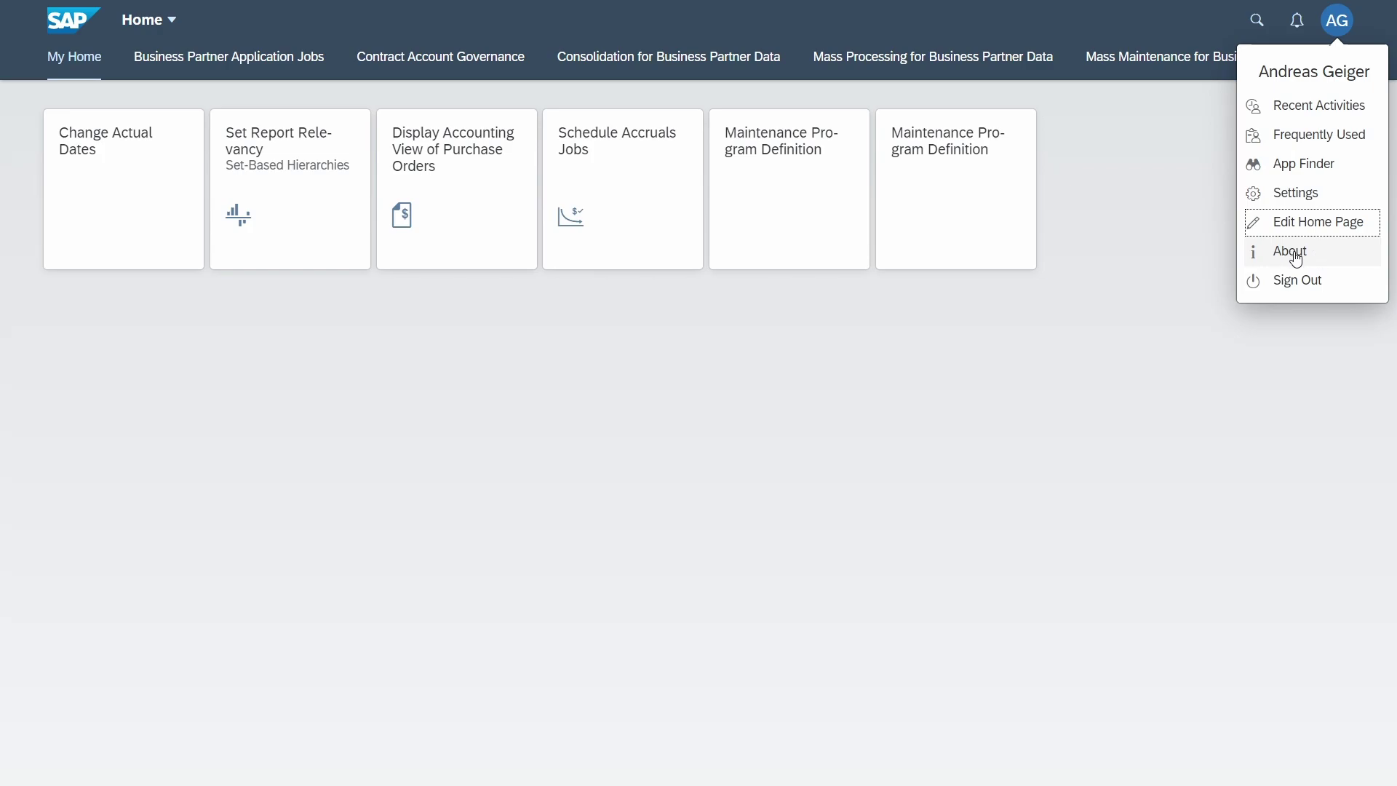
Open About and select the LAUNCHPAD application ID and the technical component ID text
left_click(1295, 258)
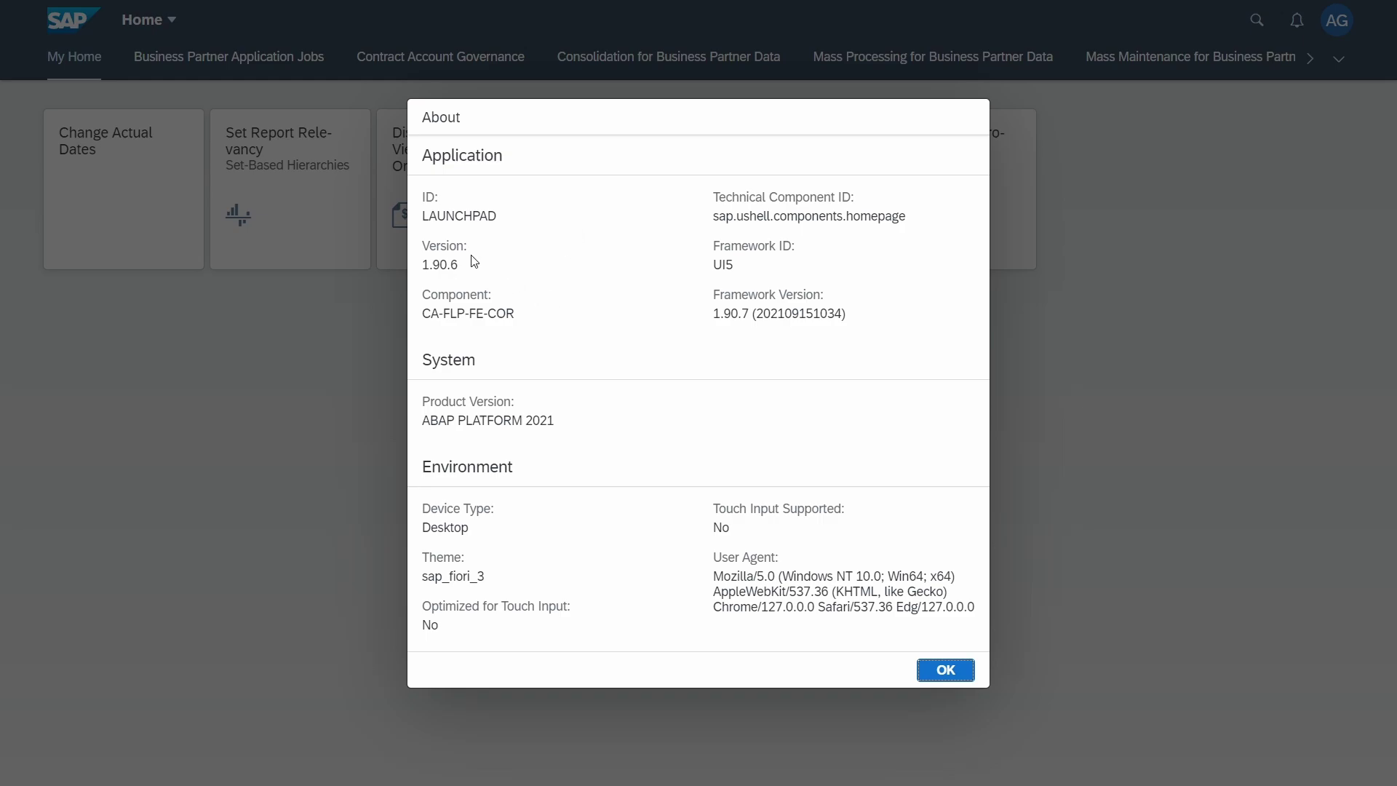
double_click(447, 216)
left_click(531, 234)
left_click_drag(716, 218, 924, 221)
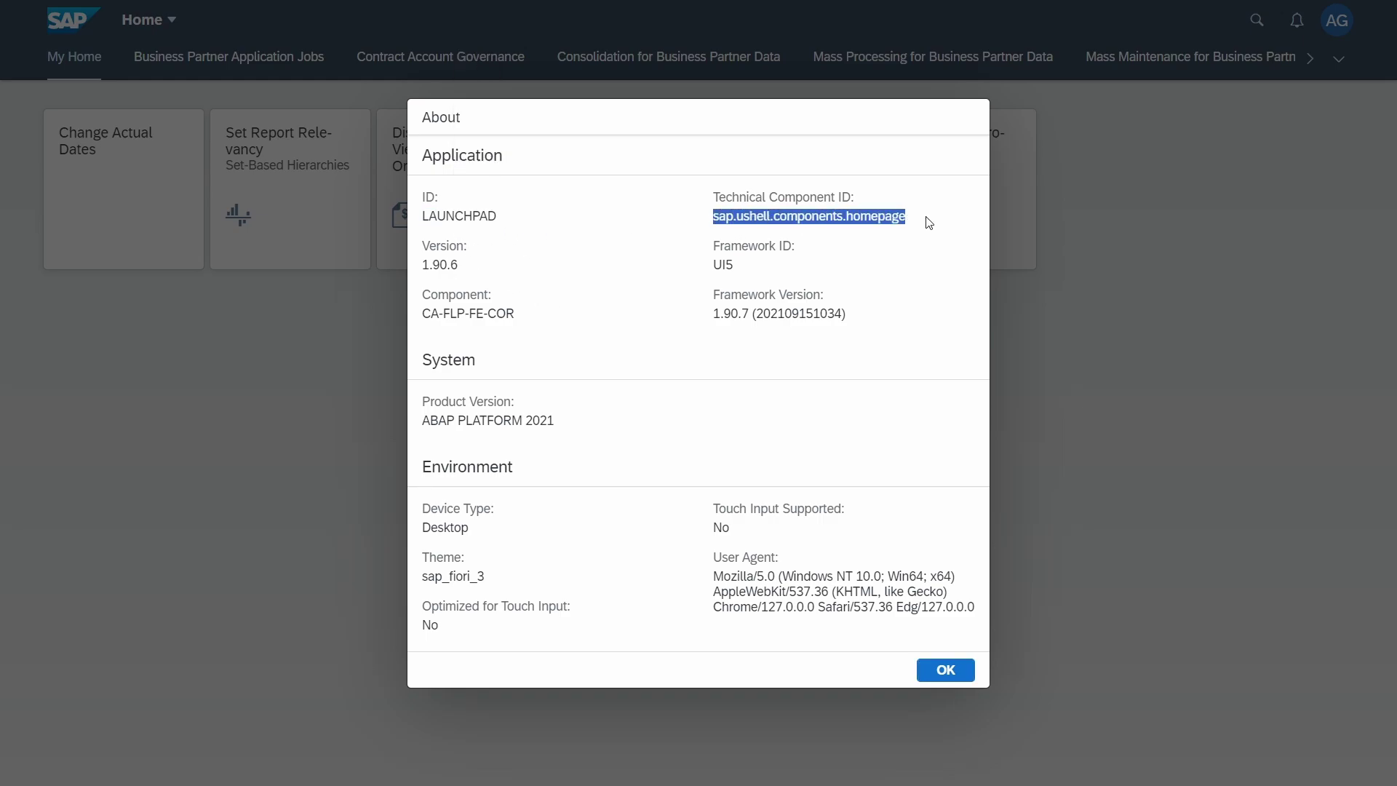
left_click(649, 270)
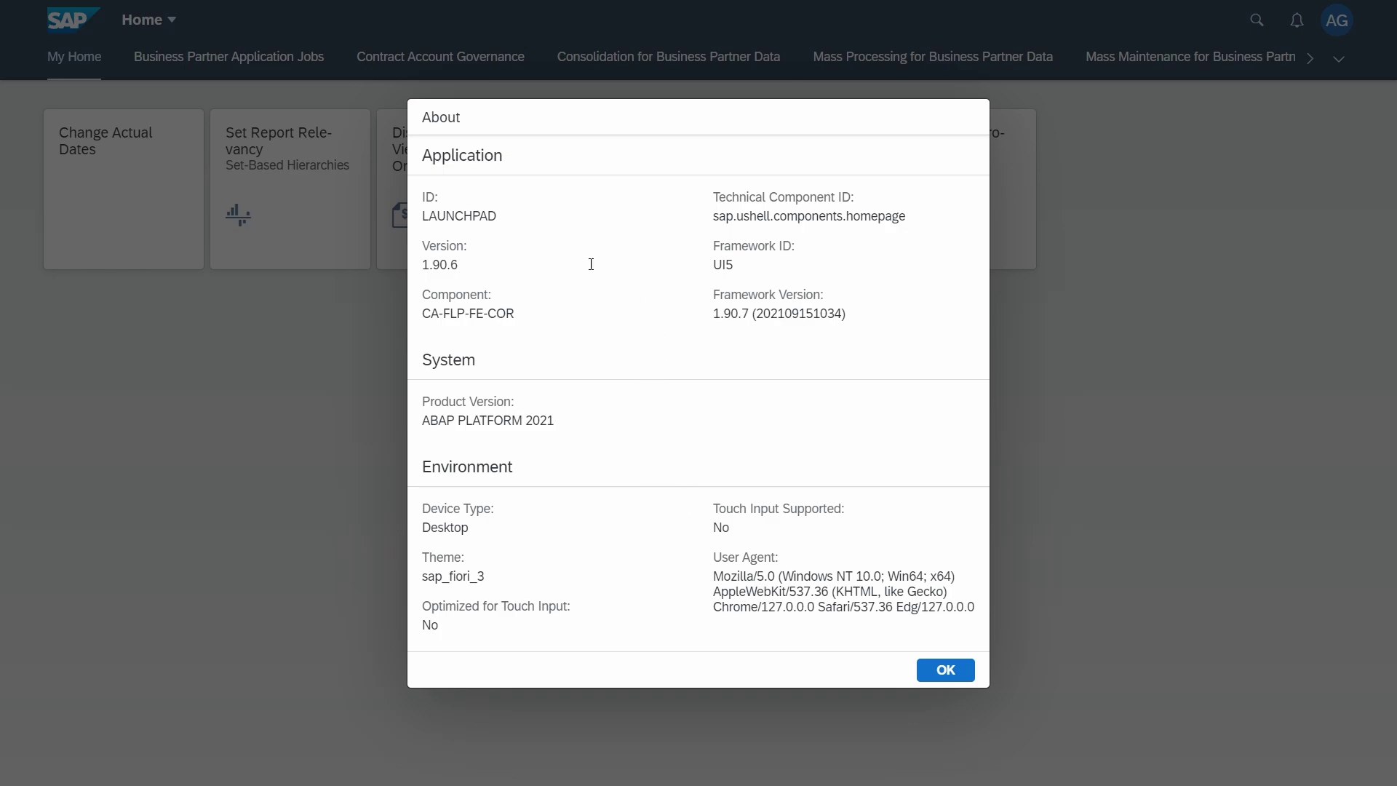
Dismiss the About dialog with OK and reopen the AG user menu over My Home
left_click(945, 670)
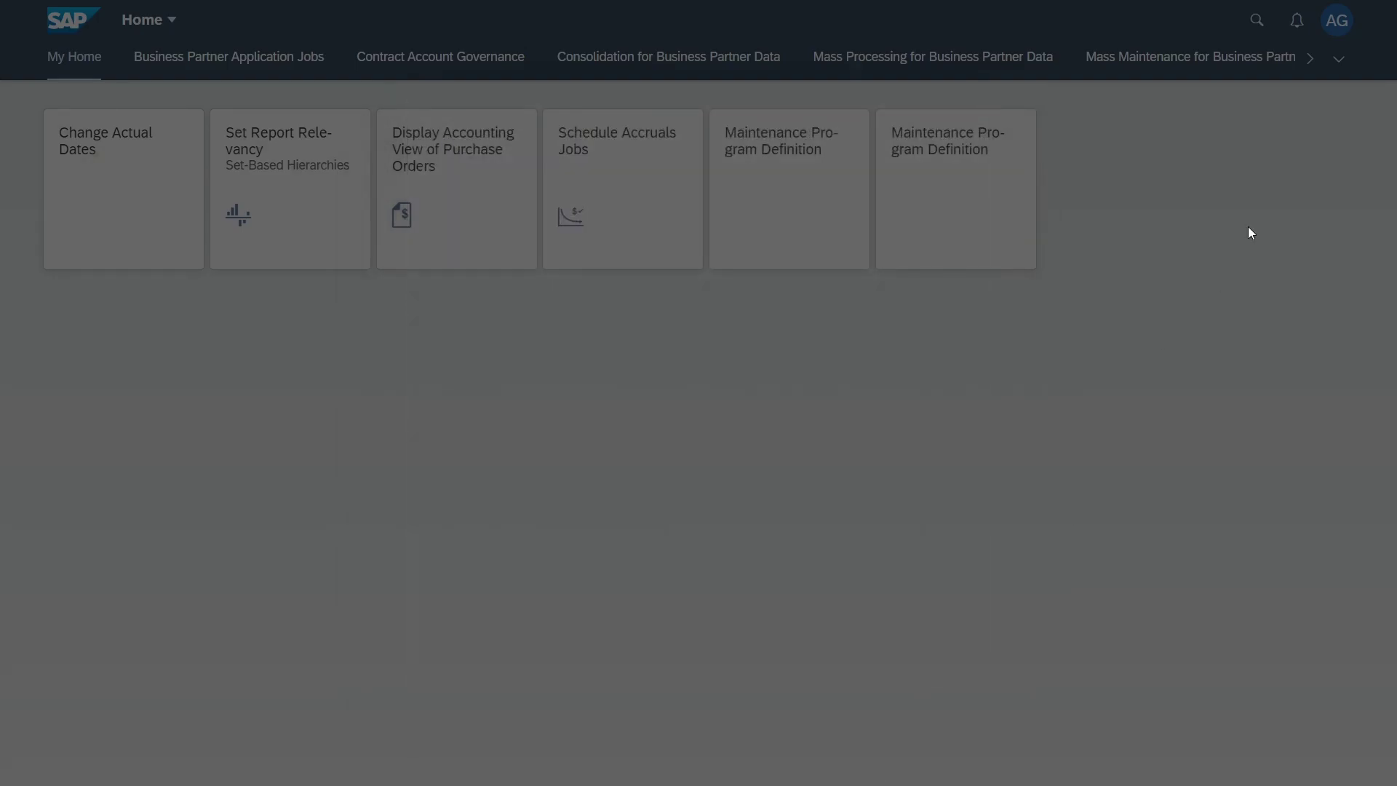
left_click(1333, 37)
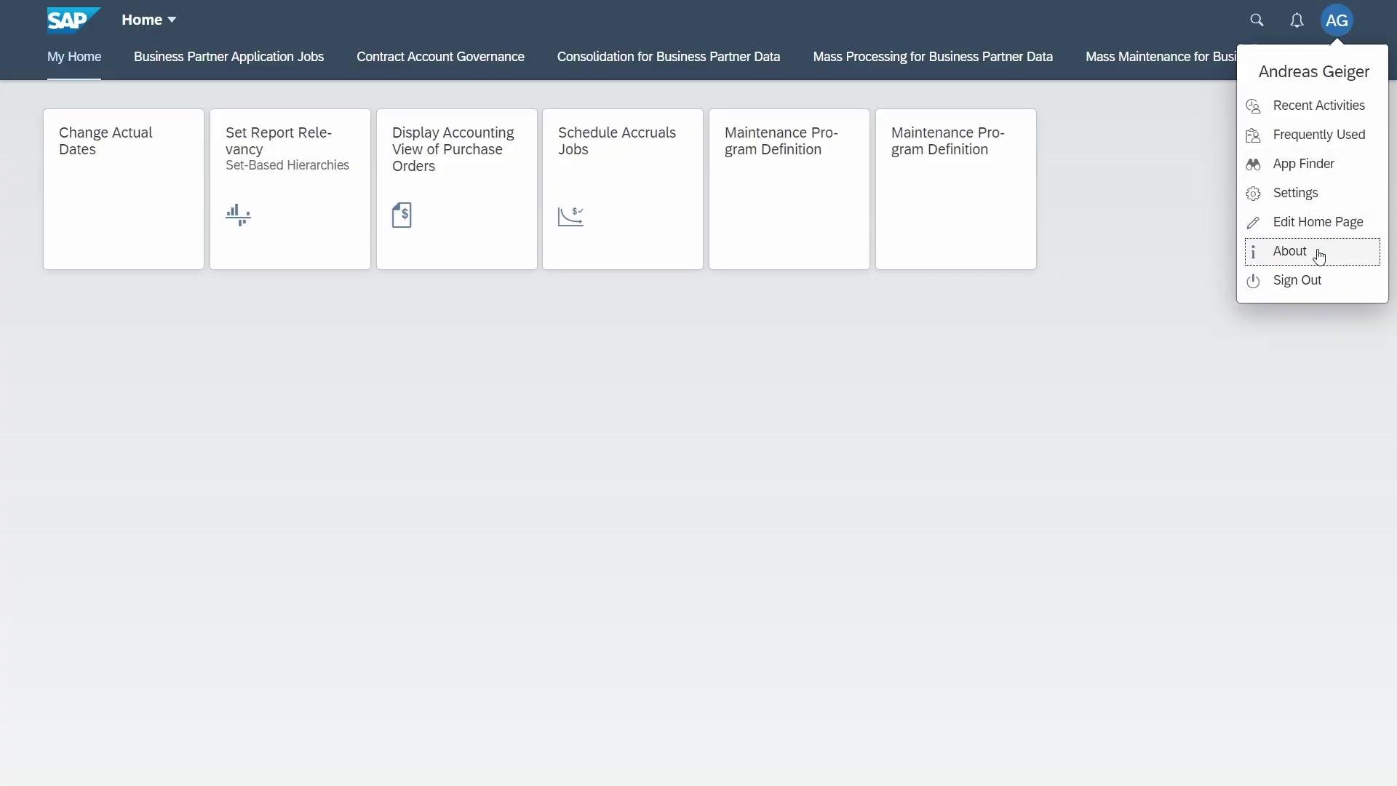